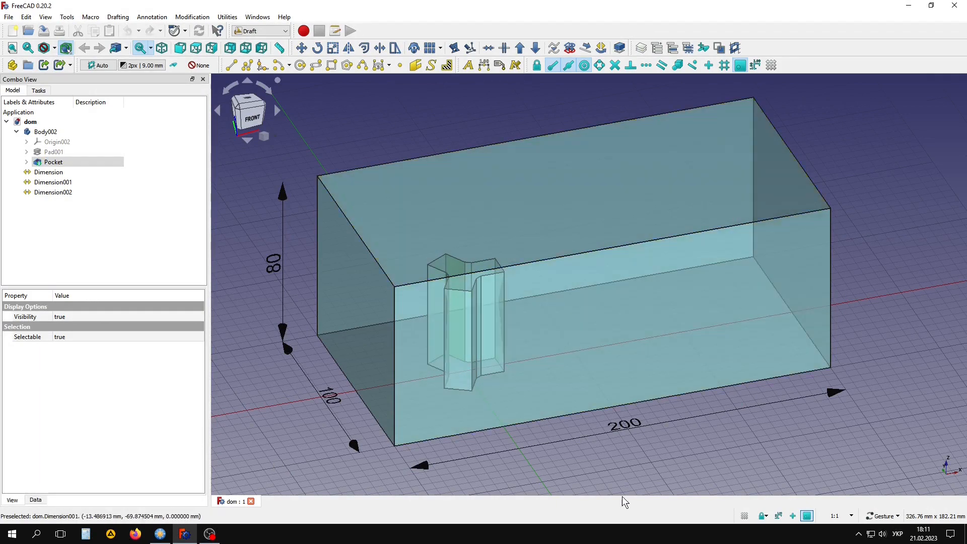
Switch to the FEM workbench and start a Gmsh mesh from Body002.
left_click_drag(624, 501, 623, 338)
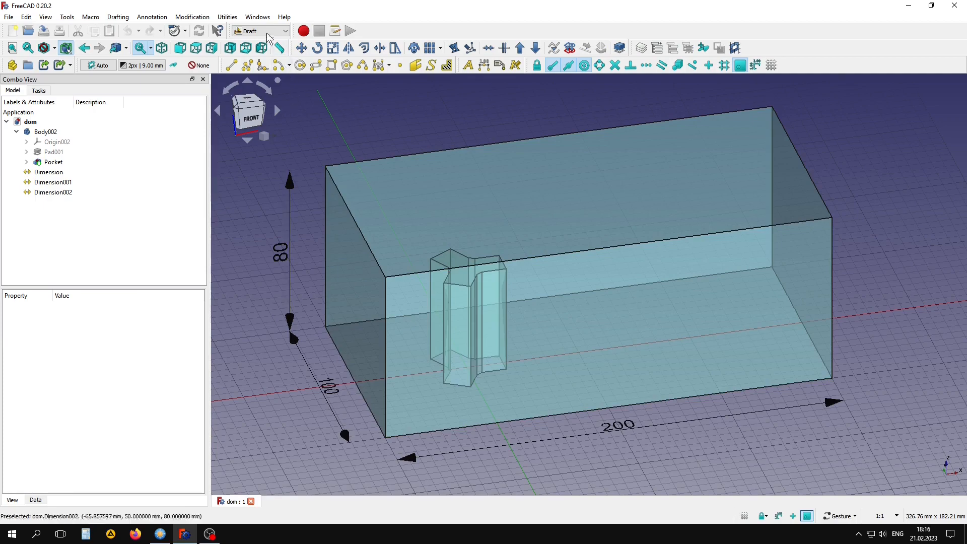
left_click(261, 31)
left_click(260, 74)
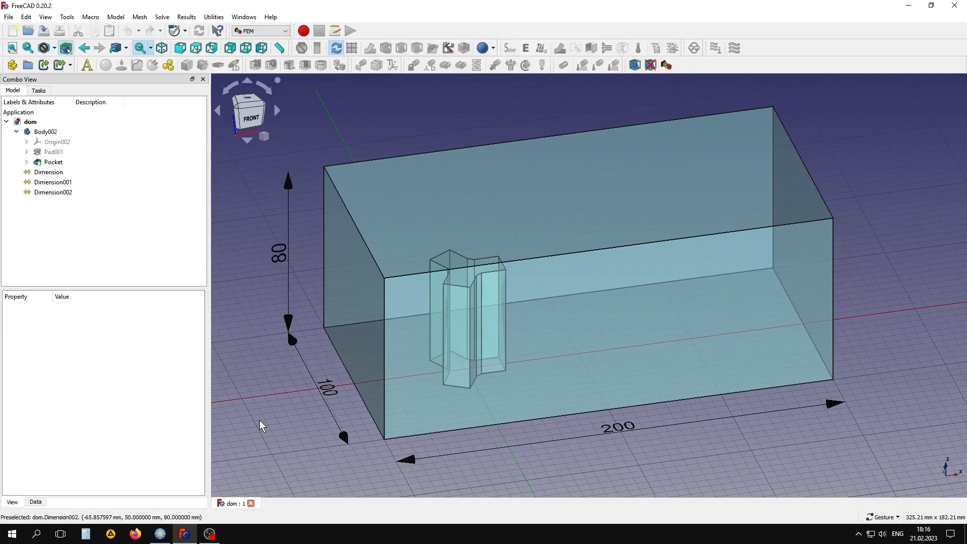
left_click(21, 131)
left_click(45, 132)
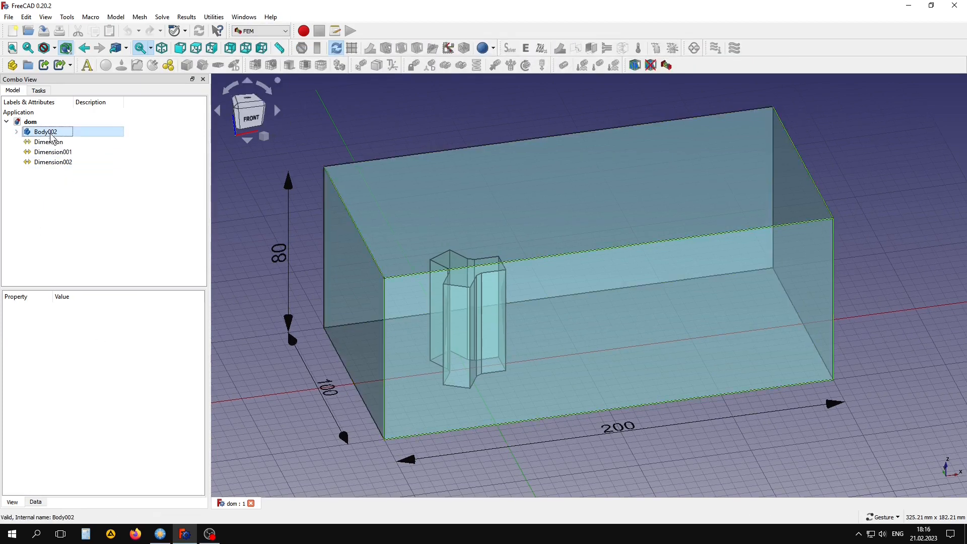
left_click(272, 67)
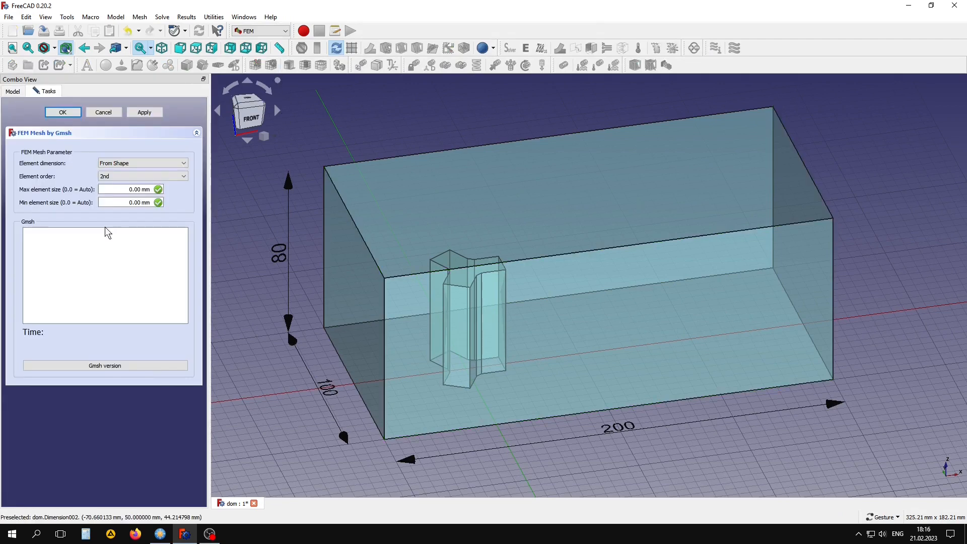
Generate the Gmsh mesh with 1st element order, maximum element size 8 mm and minimum element size 3 mm.
left_click(141, 176)
left_click(116, 185)
left_click(130, 189)
type("8")
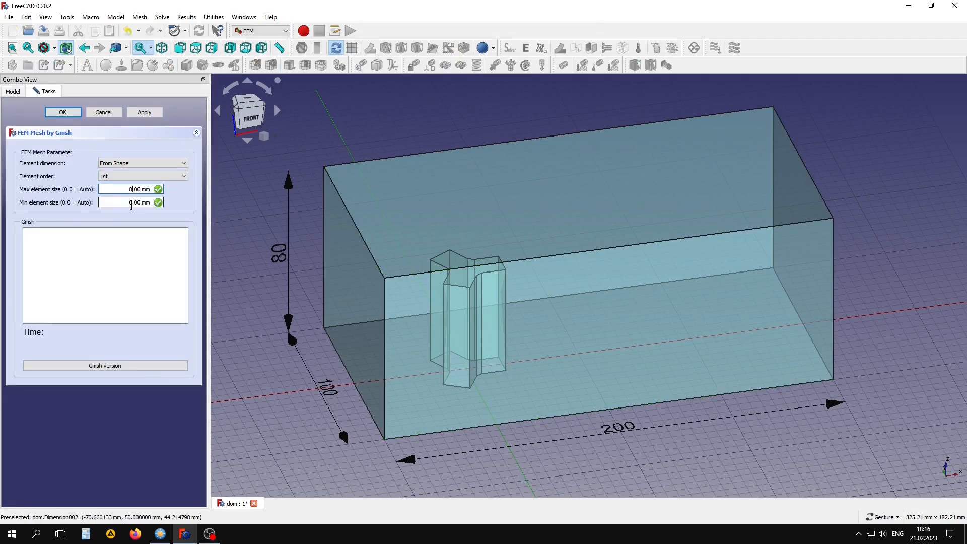
type("3")
left_click(144, 112)
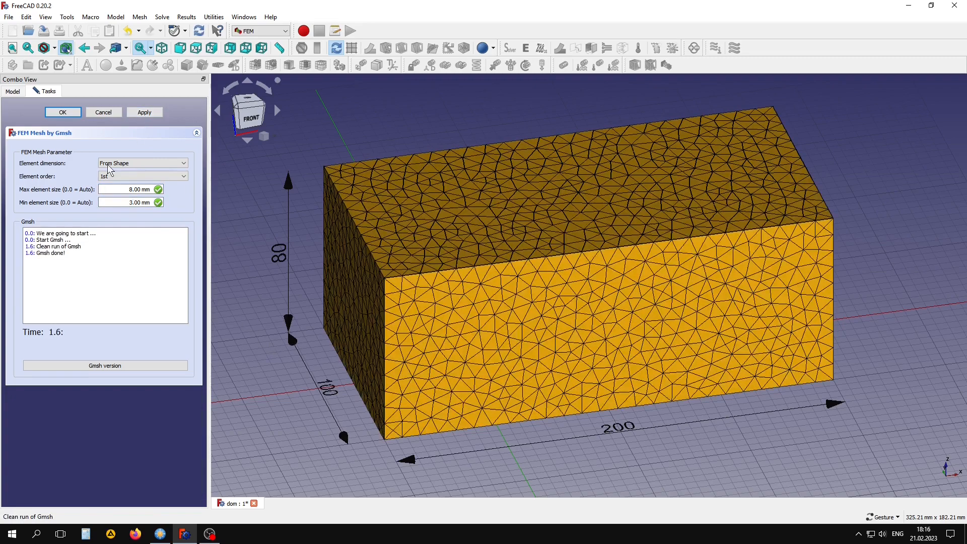
left_click(63, 113)
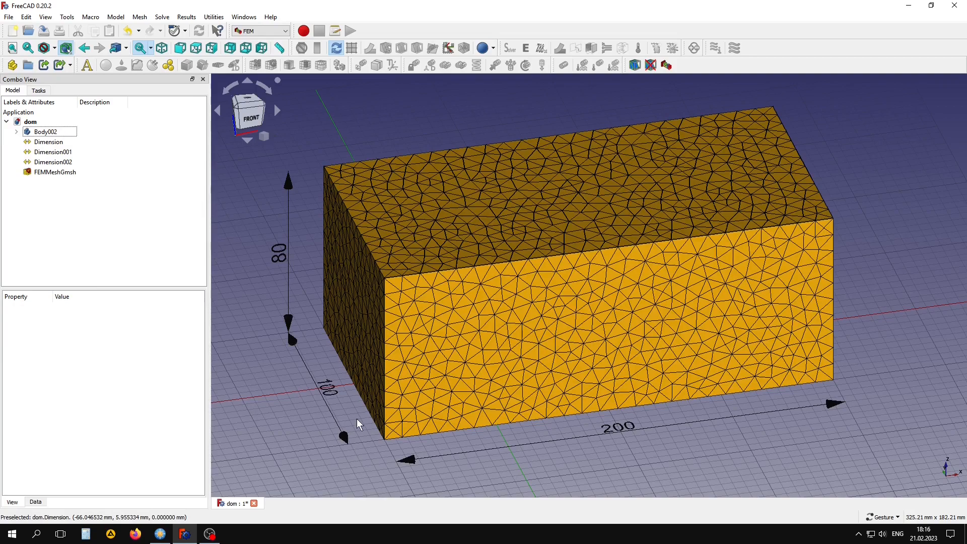
Create a mesh region on FEMMeshGmsh and add the flat inner end face of the Y-shaped pocket (Face19) as a reference.
left_click_drag(507, 455, 492, 305)
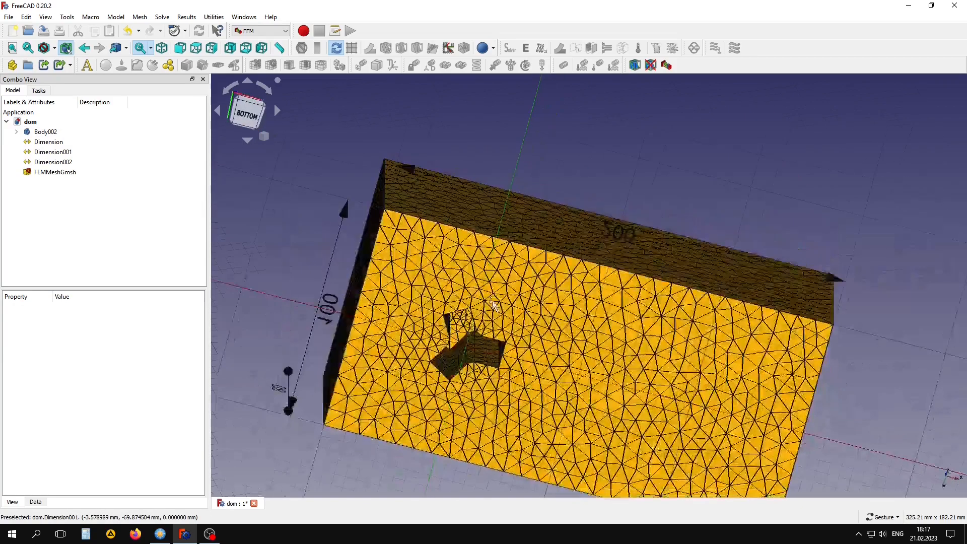
left_click_drag(470, 384, 445, 427)
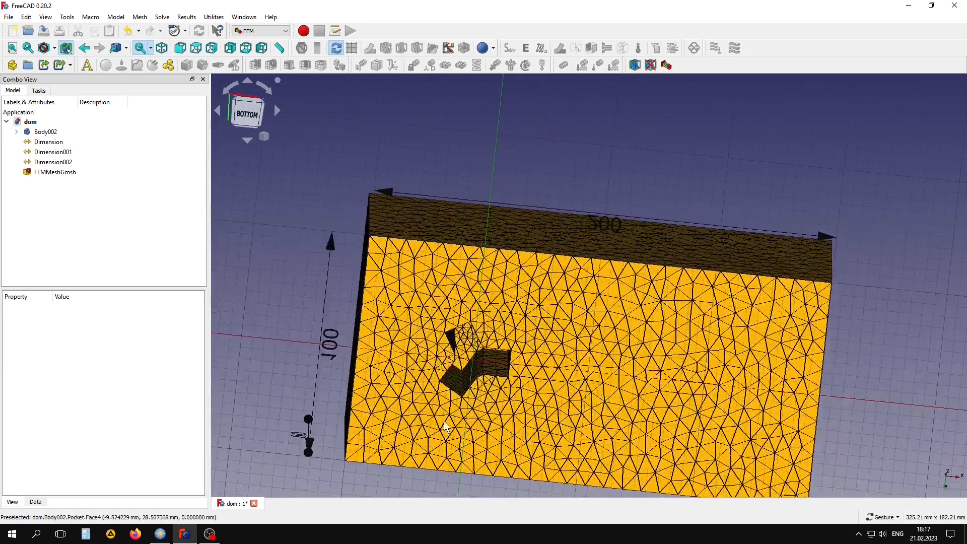
left_click_drag(503, 384, 494, 347)
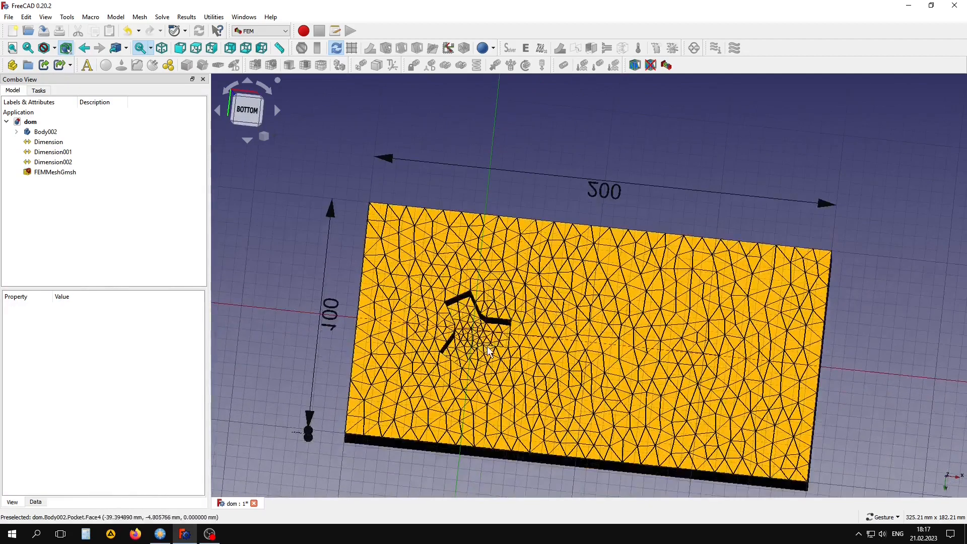
left_click(55, 172)
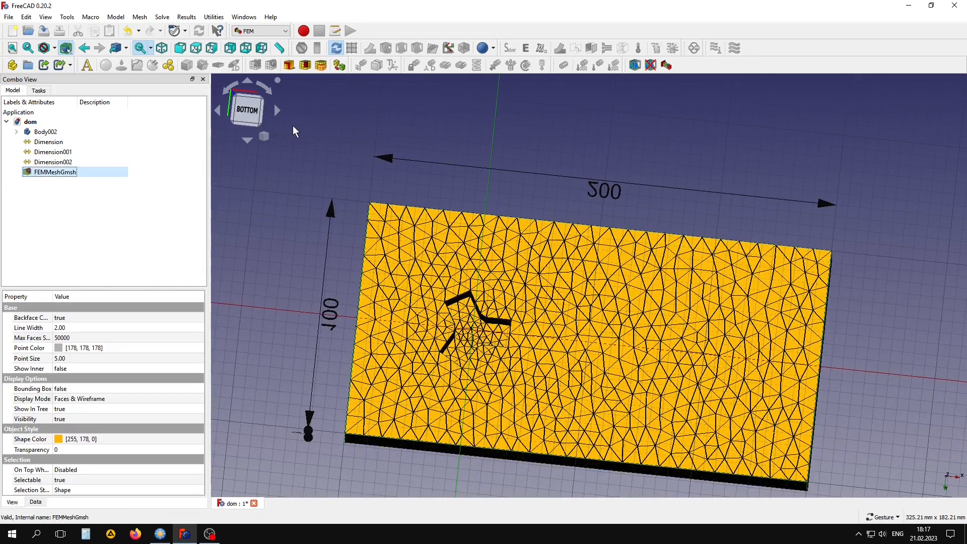
left_click(306, 65)
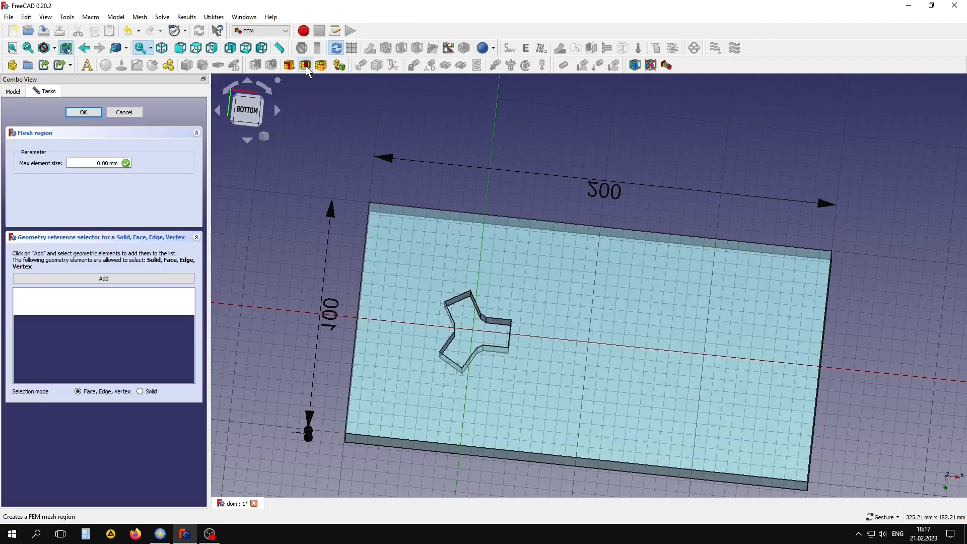
left_click_drag(454, 220, 410, 222)
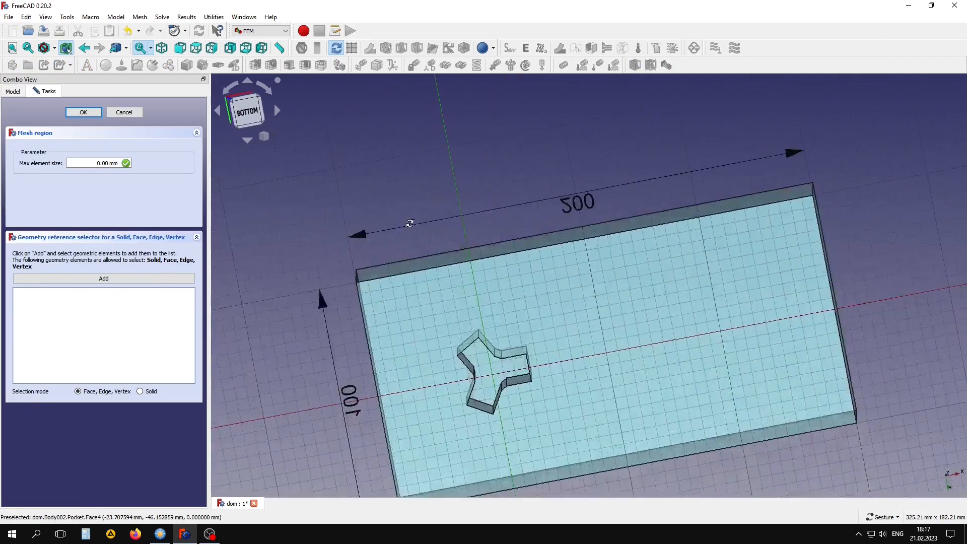
scroll(489, 407, "up", 6)
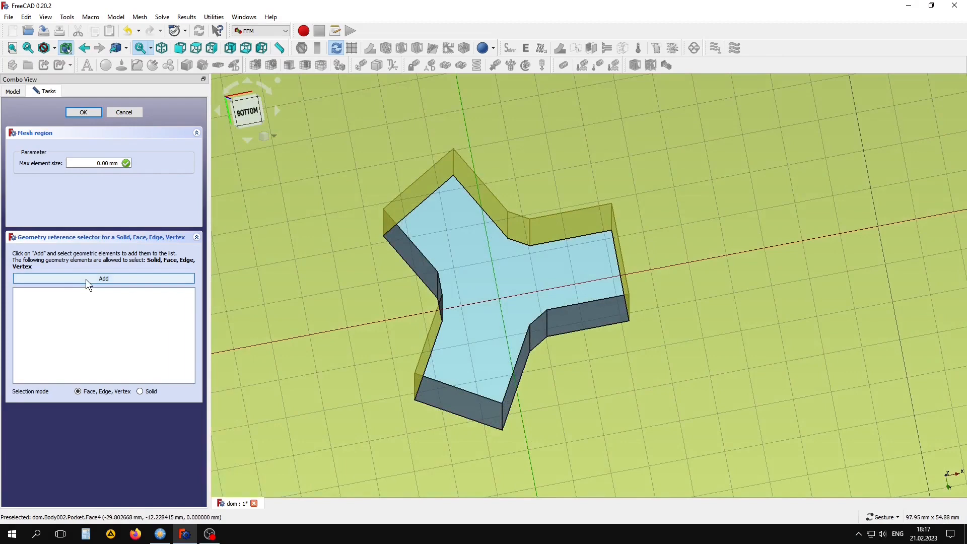
left_click(88, 280)
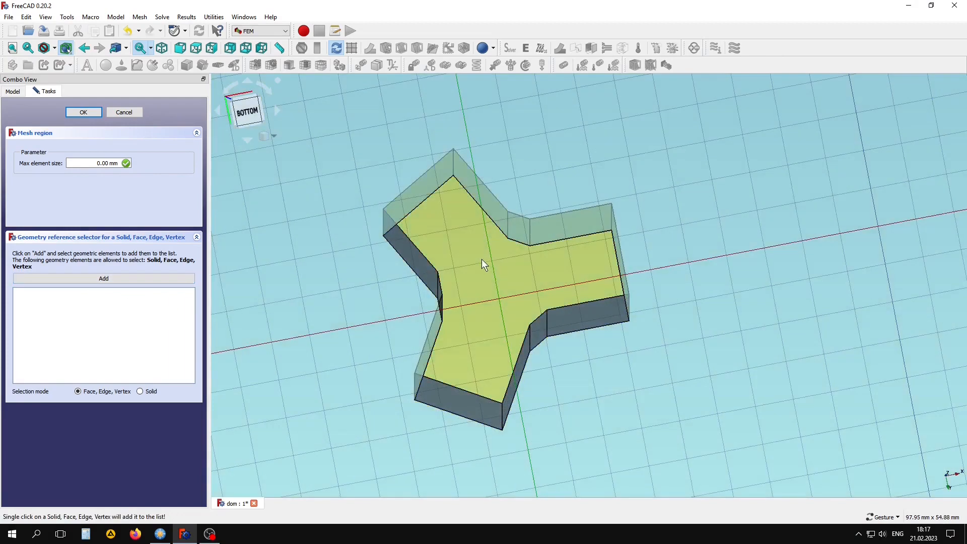
left_click(481, 259)
Add four adjoining side walls of the Y-shaped pocket (Face13, Face12, Face11 and Face10) to the mesh region's references.
left_click_drag(481, 273, 574, 345)
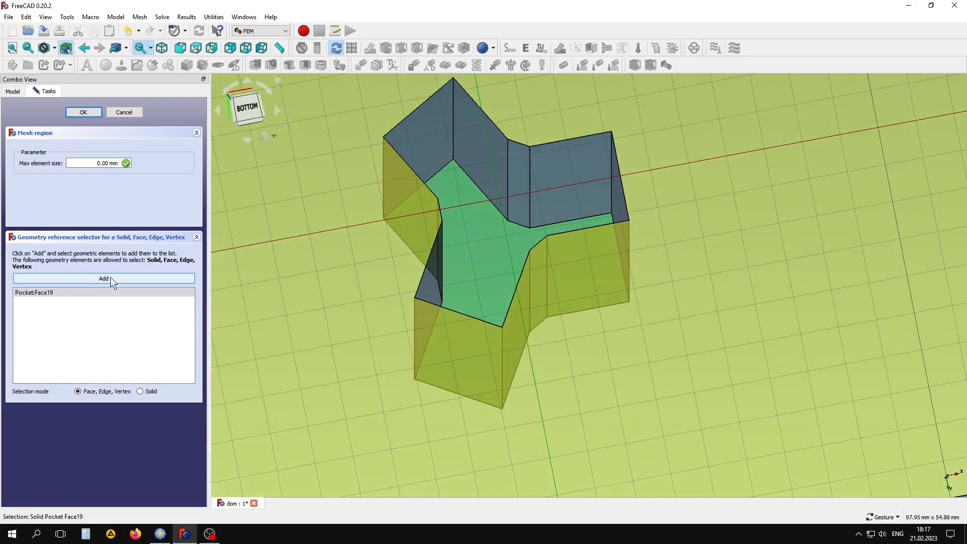
left_click(111, 278)
left_click(551, 179)
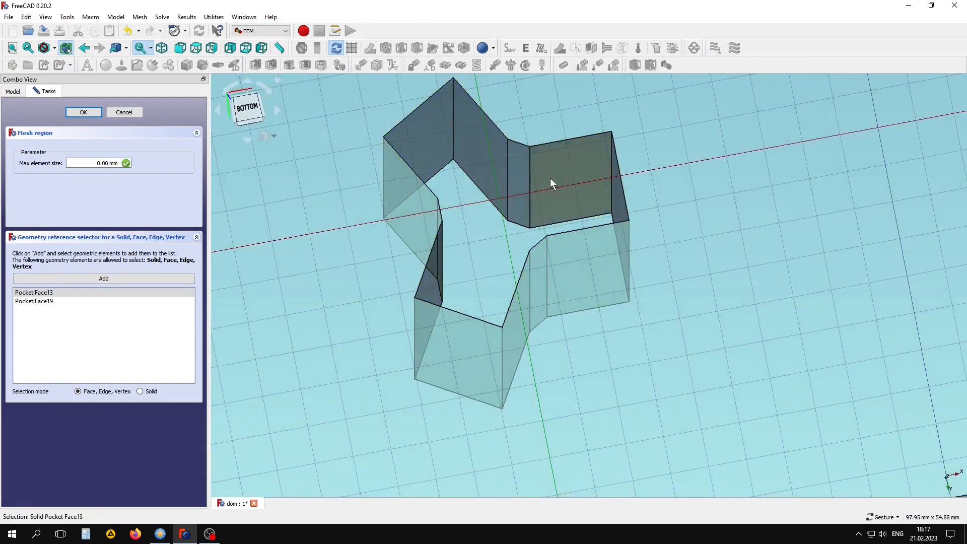
left_click(154, 278)
left_click(524, 168)
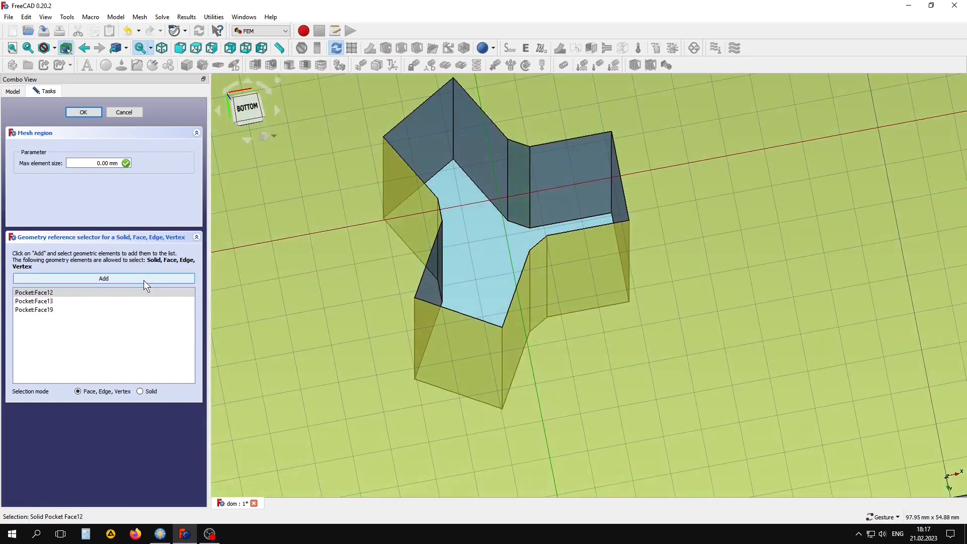
left_click(144, 280)
left_click(481, 152)
left_click(148, 277)
left_click(443, 130)
Add the next three pocket side walls (Face9, Face8 and Face7) to the mesh region's references.
left_click_drag(443, 146, 443, 211)
left_click(111, 279)
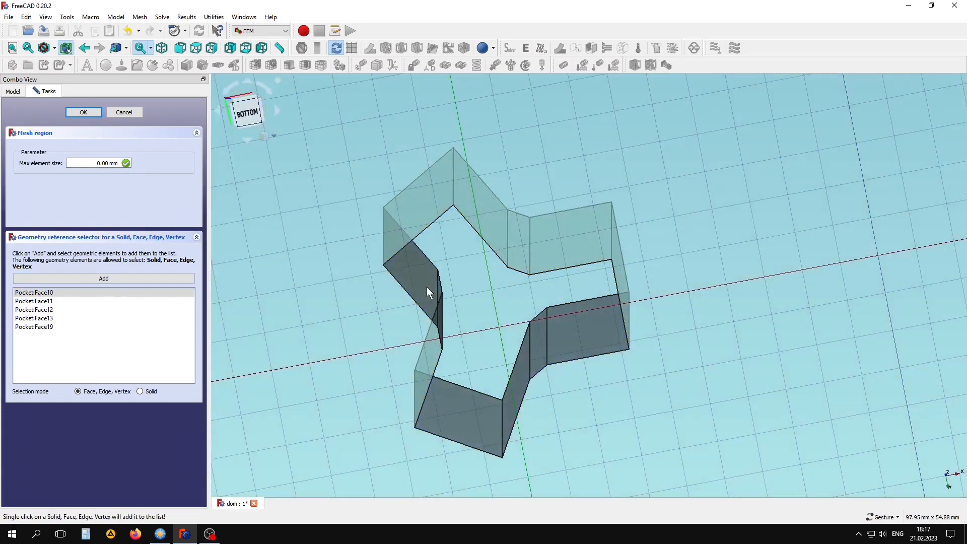
left_click(428, 292)
left_click(122, 278)
scroll(440, 319, "up", 4)
left_click(430, 318)
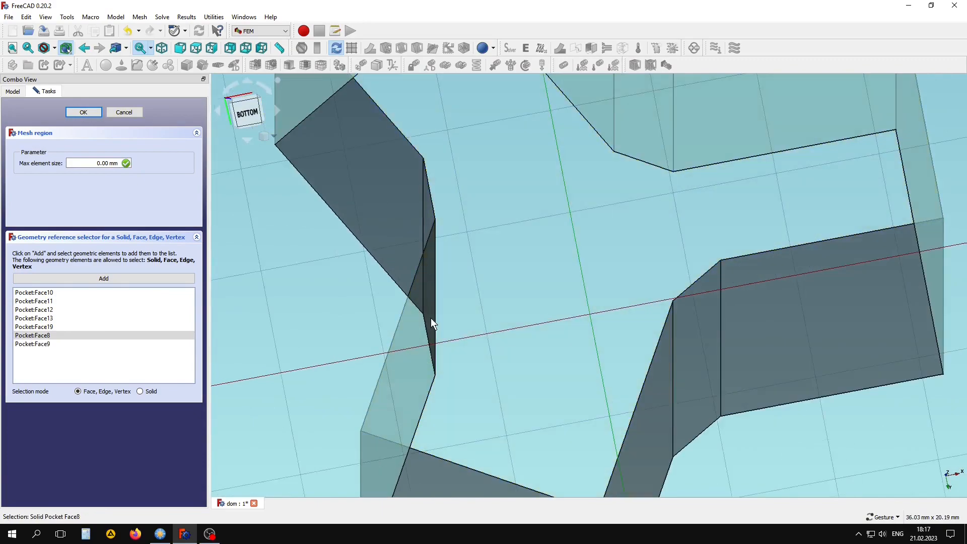
scroll(430, 318, "down", 4)
left_click(104, 278)
left_click(502, 267)
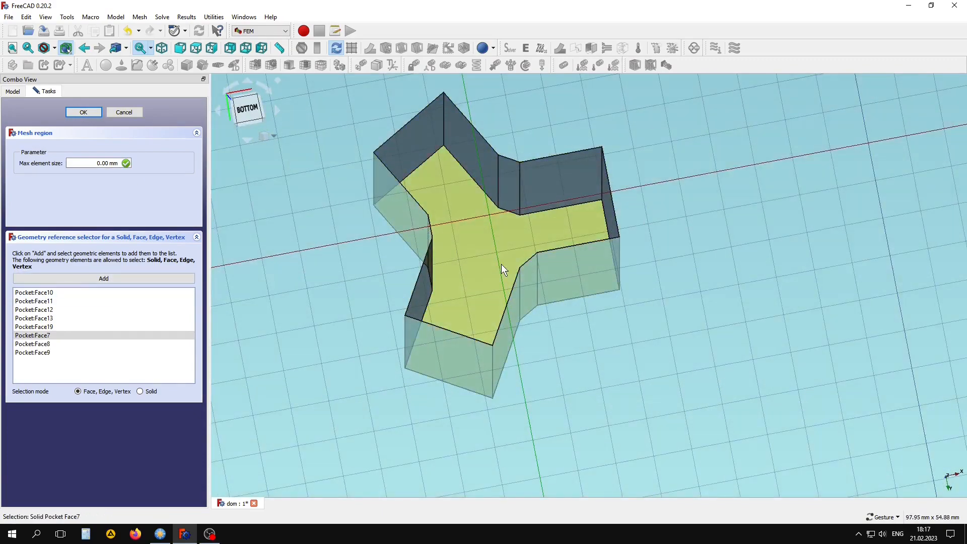
Add four more pocket side walls (Face18, Face17, Face16 and Face15) to the mesh region's references.
left_click_drag(501, 264, 499, 325)
left_click(146, 280)
left_click(471, 426)
left_click(116, 280)
left_click(498, 403)
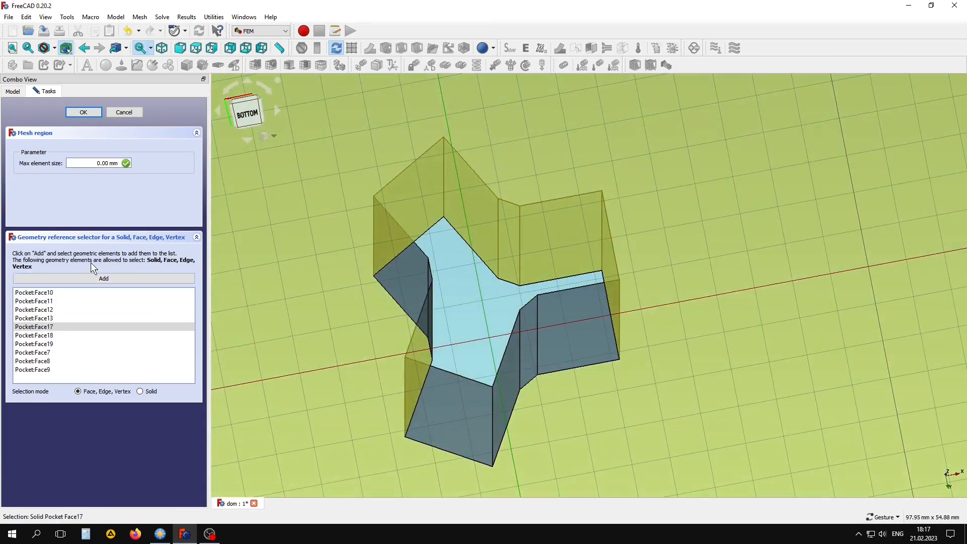
left_click(96, 278)
left_click(499, 350)
left_click(188, 278)
left_click(573, 352)
left_click_drag(573, 351, 553, 367)
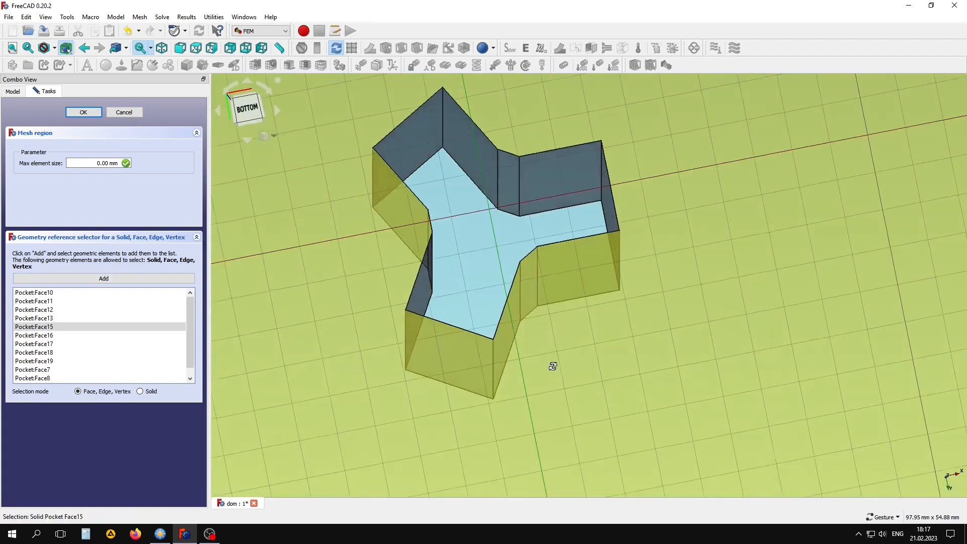
Add the remaining pocket side wall (Face14) to the mesh region, set the region's maximum element size and confirm it.
left_click(104, 278)
left_click(610, 209)
left_click(98, 280)
left_click(564, 200)
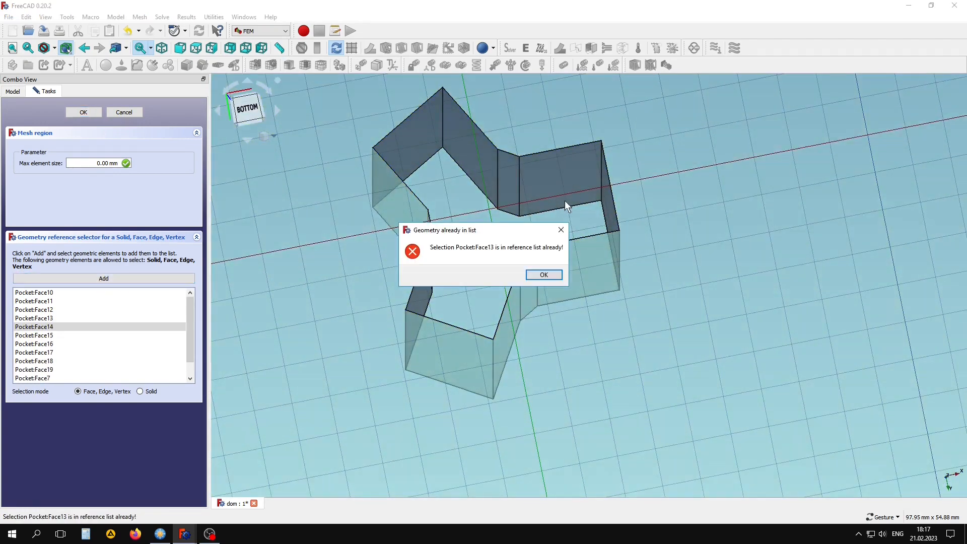
left_click(544, 274)
left_click_drag(554, 274, 538, 319)
scroll(536, 315, "down", 2)
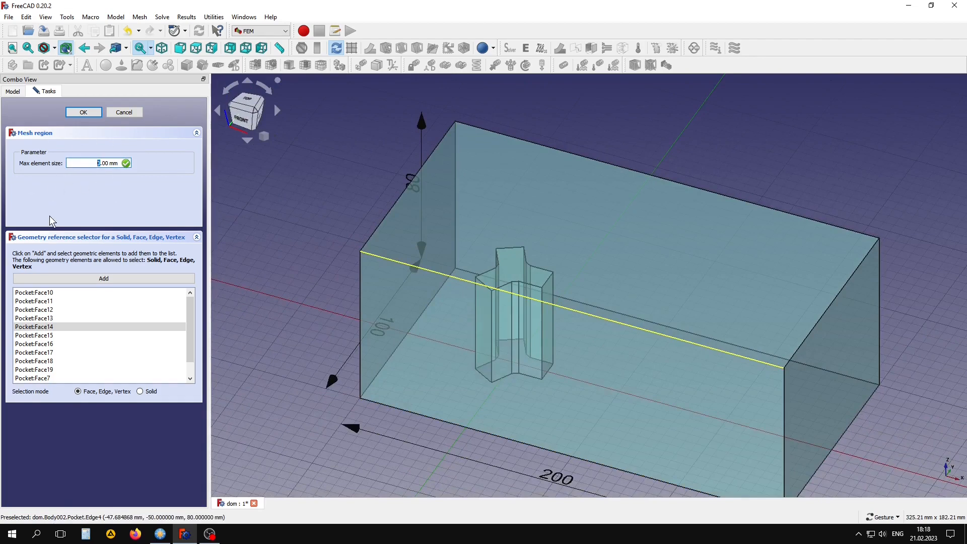
left_click(83, 112)
Regenerate the FEMMeshGmsh mesh with the mesh region applied and save the document.
left_click_drag(400, 393, 400, 302)
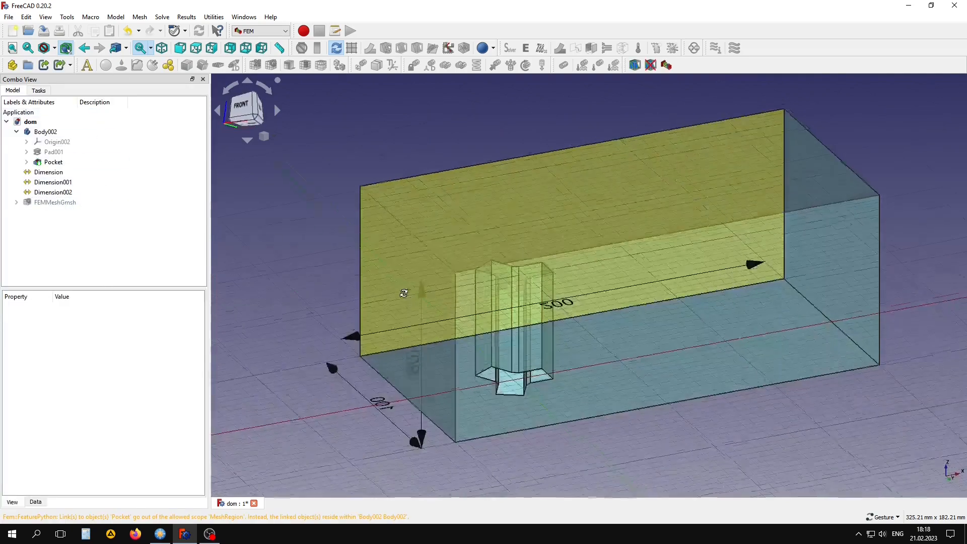
left_click(44, 203)
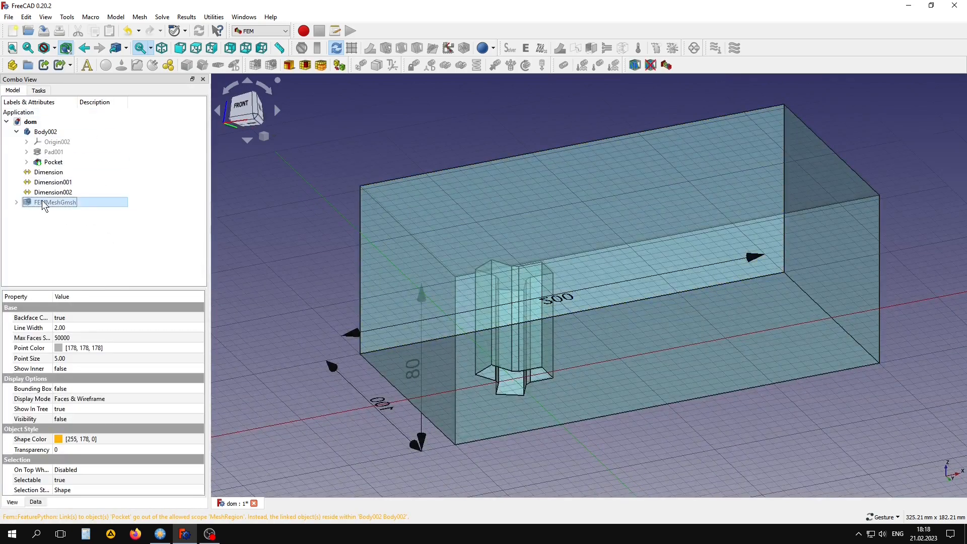
double_click(42, 201)
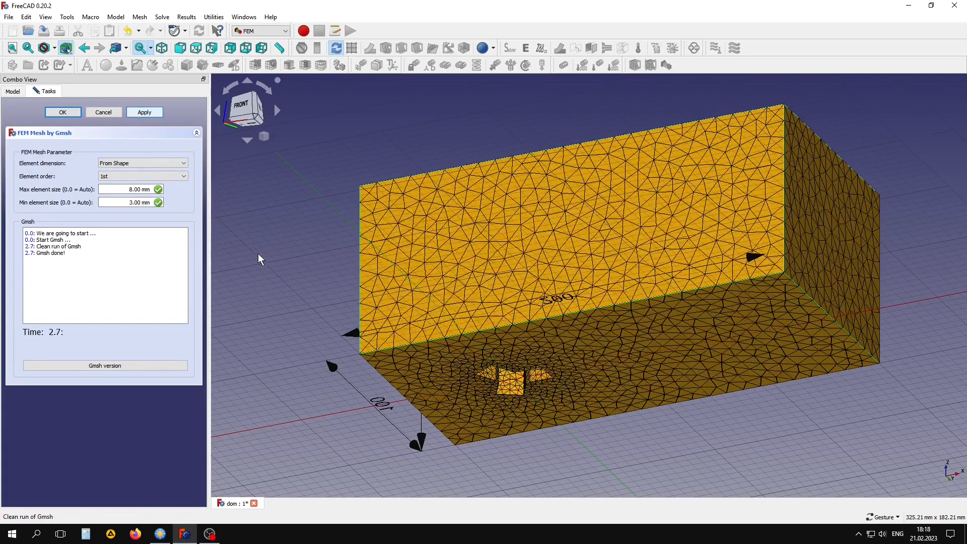
left_click_drag(417, 353, 464, 282)
scroll(465, 282, "up", 3)
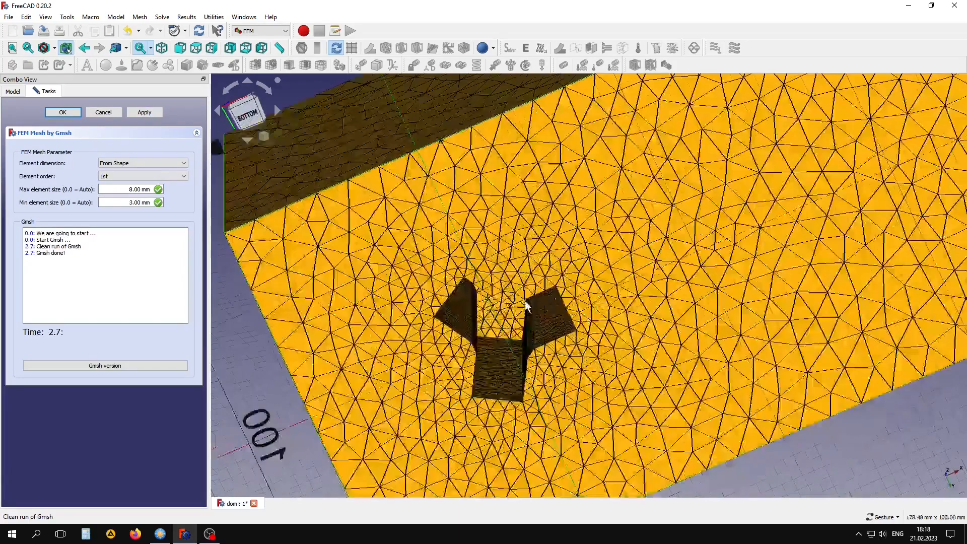
key("0")
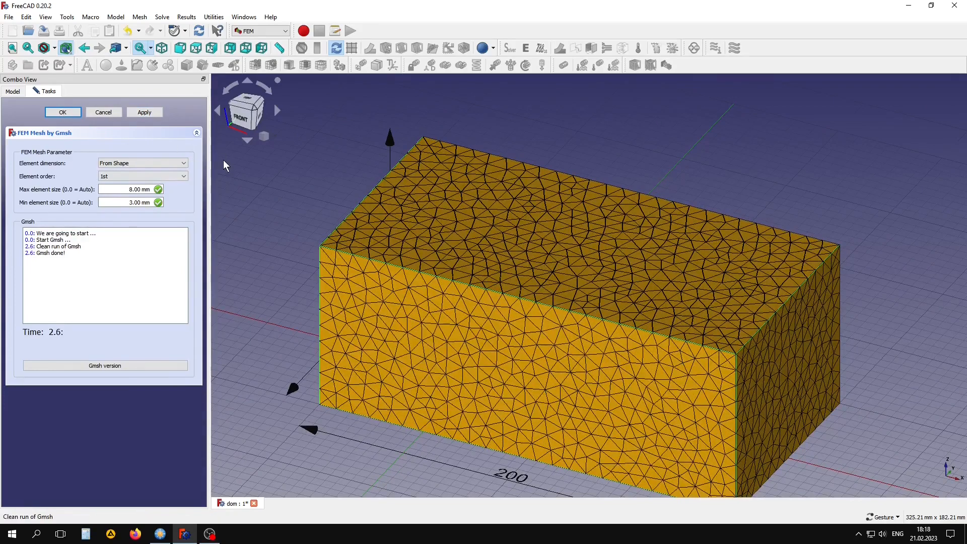
left_click(63, 111)
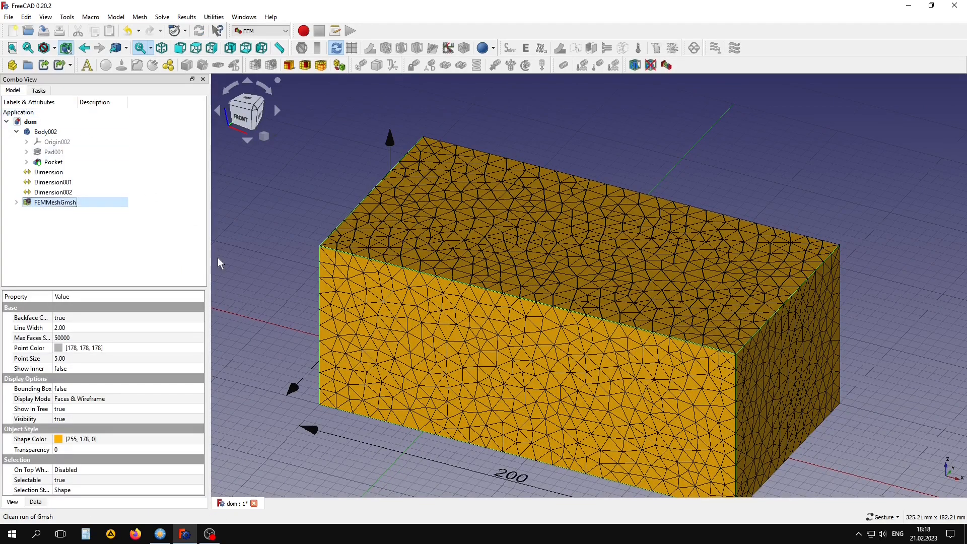
key("ctrl+s")
Create a mesh group on FEMMeshGmsh for the box's 100 × 80 mm end face nearest the pocket, using Name as export identifier.
left_click(321, 66)
left_click_drag(290, 272, 403, 217)
left_click(127, 276)
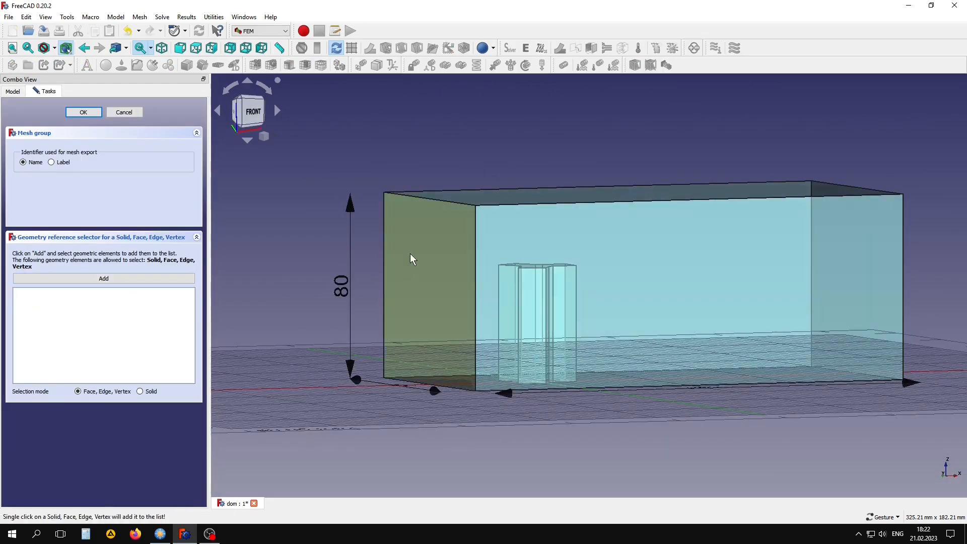
left_click(410, 254)
left_click(84, 112)
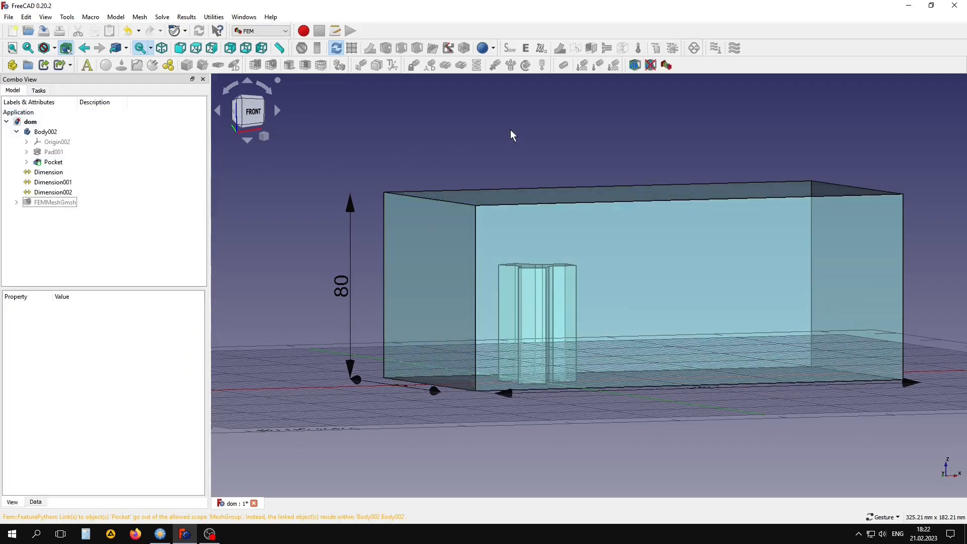
Create a mesh group on FEMMeshGmsh for the box's 100 × 80 mm end face farthest from the pocket.
left_click_drag(602, 162, 459, 201)
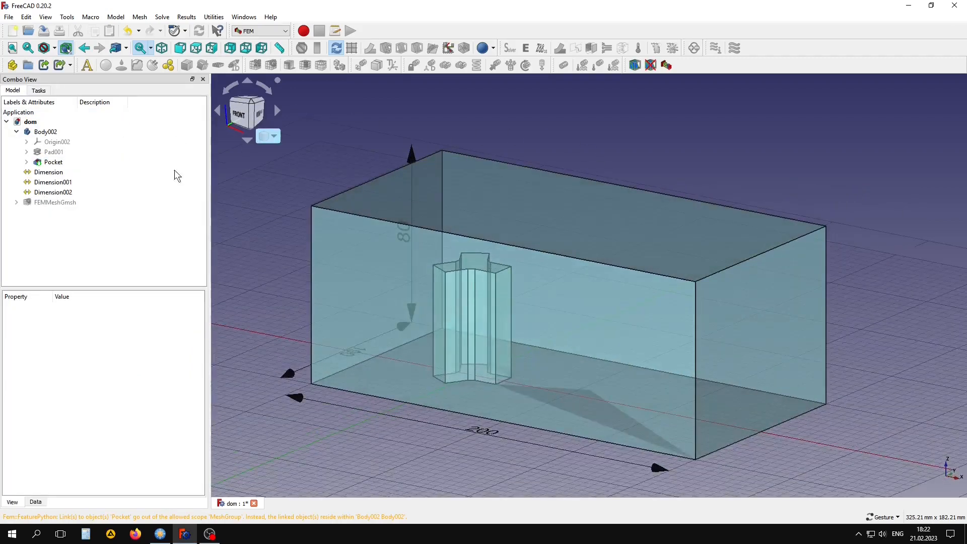
left_click(59, 203)
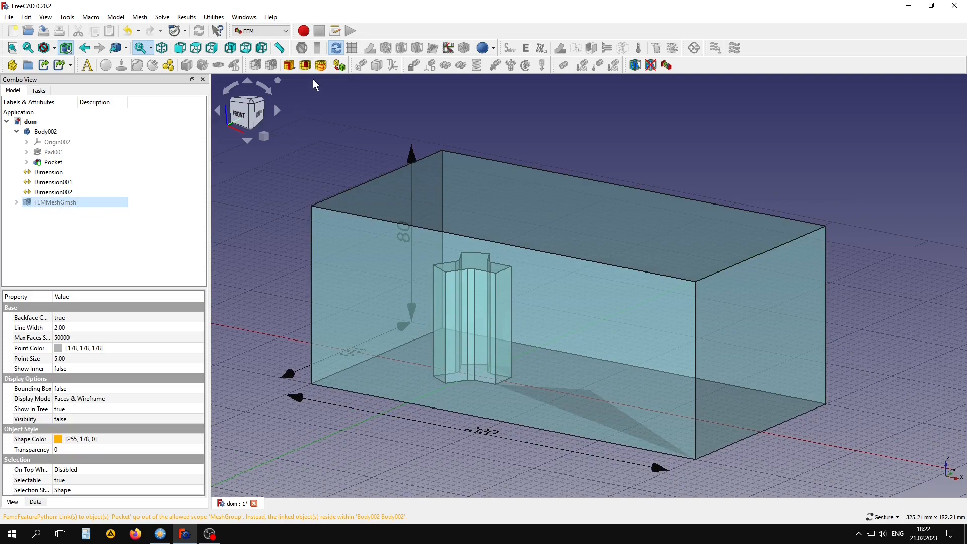
left_click(320, 65)
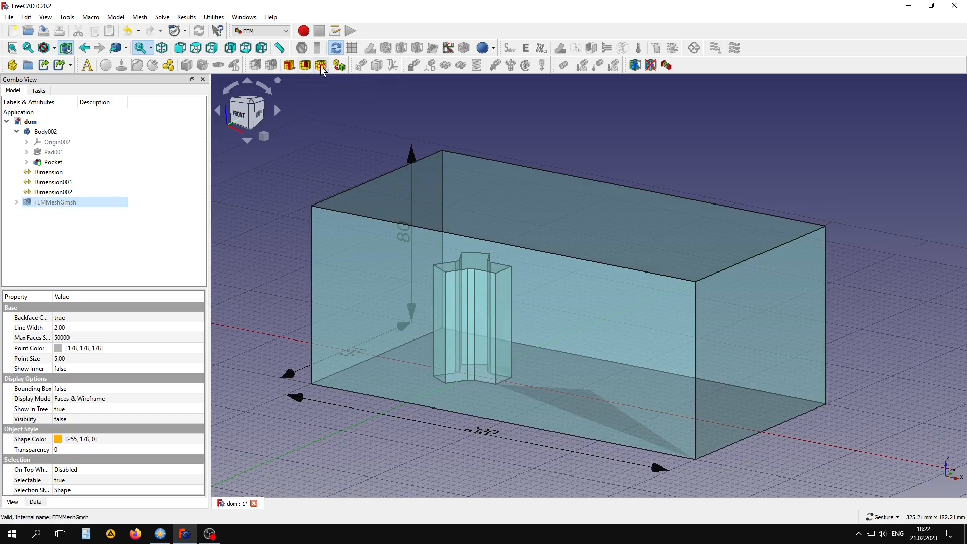
left_click(78, 278)
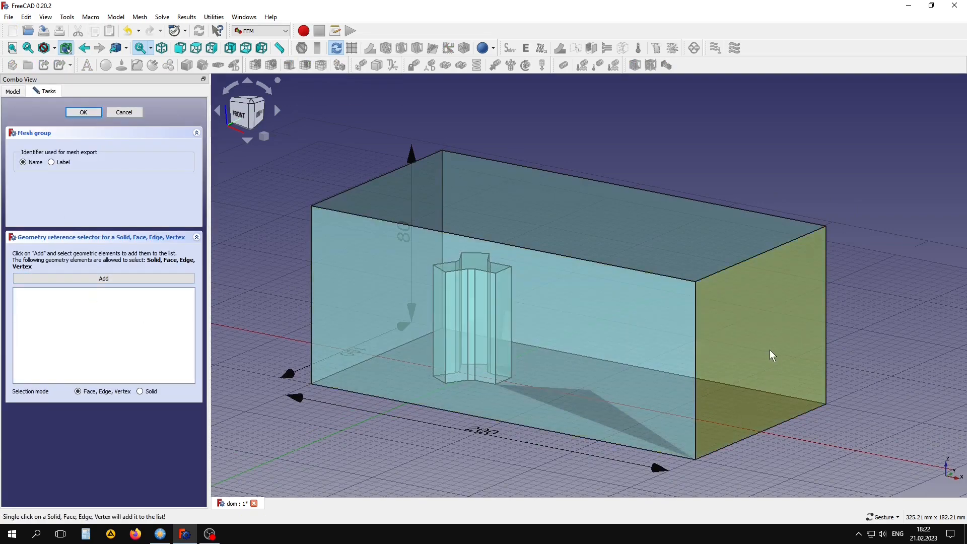
left_click(766, 369)
left_click(88, 114)
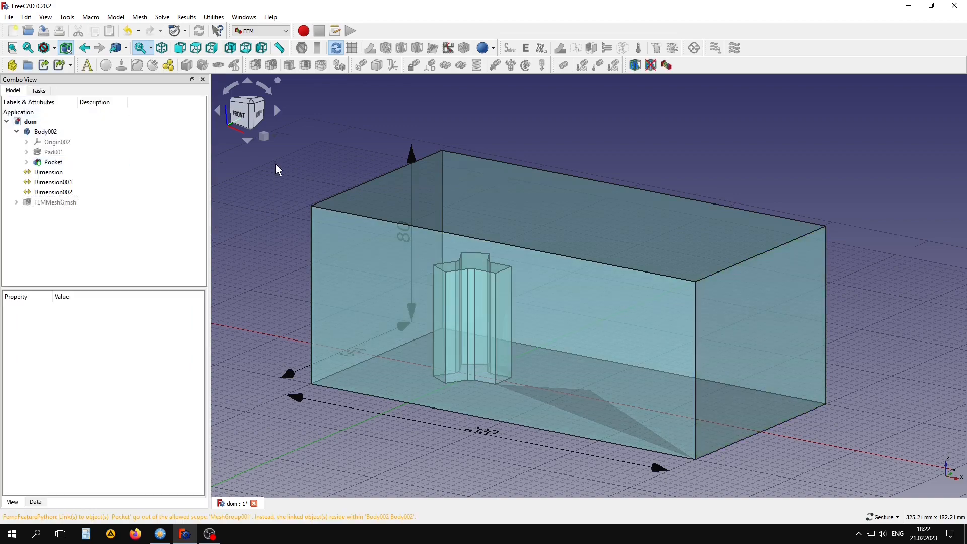
Create a mesh group on FEMMeshGmsh for the box's top face (Face5).
left_click_drag(276, 167, 319, 215)
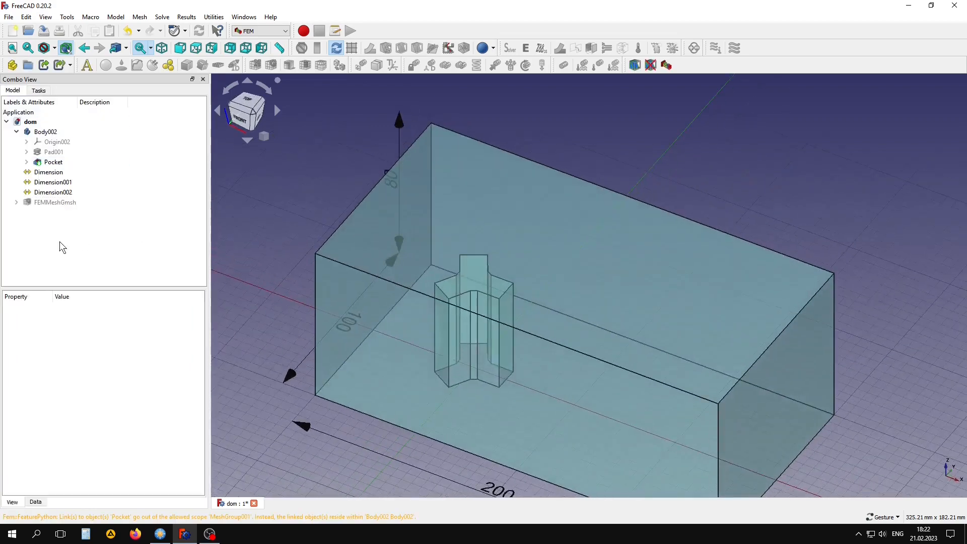
left_click(55, 202)
left_click(321, 66)
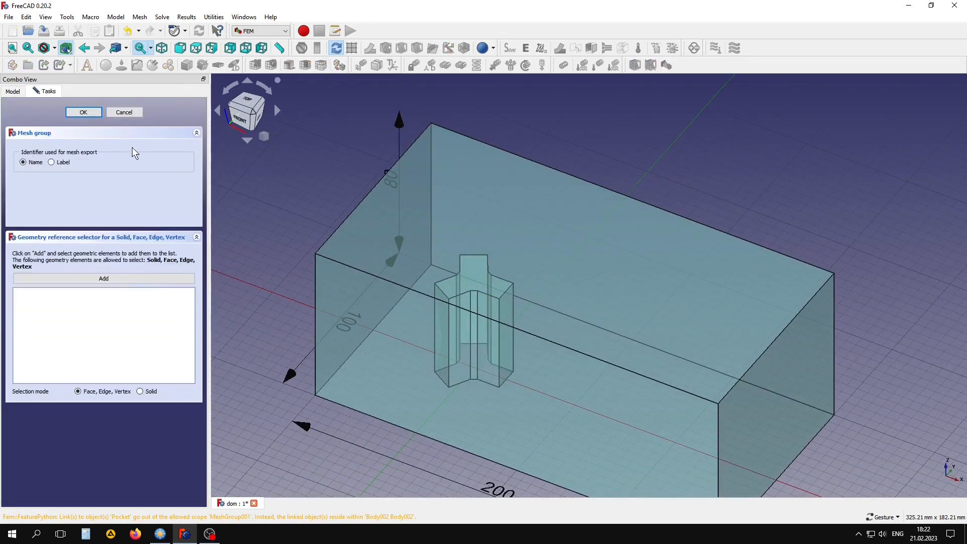
left_click(106, 280)
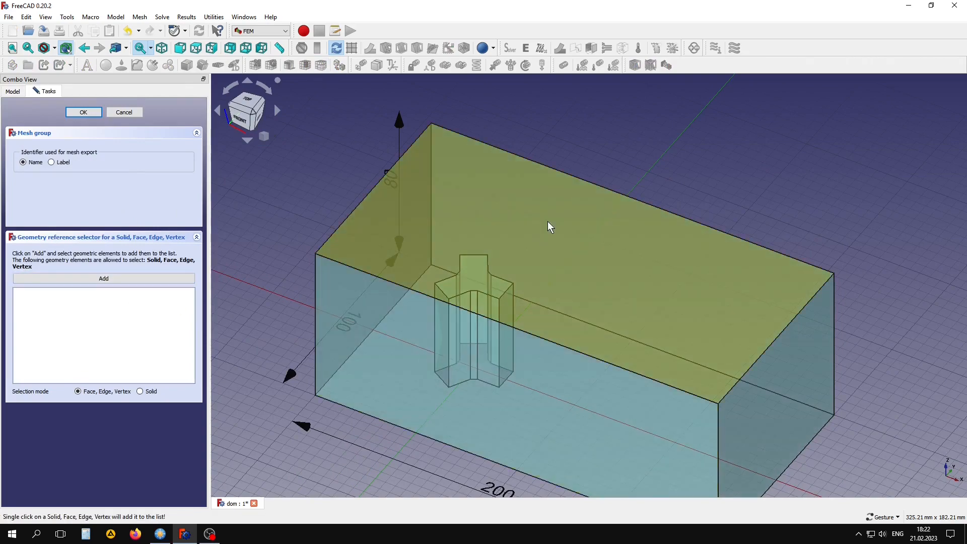
left_click(550, 227)
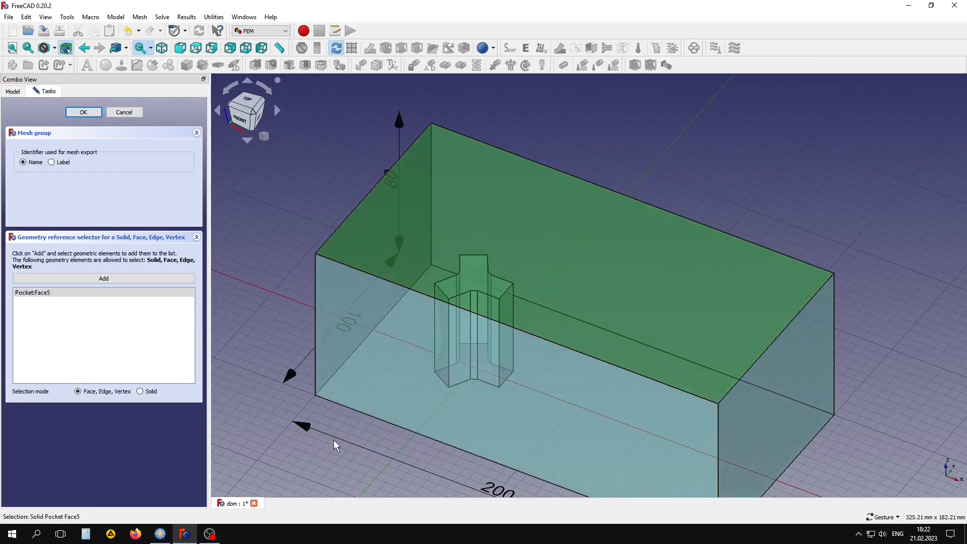
left_click(83, 112)
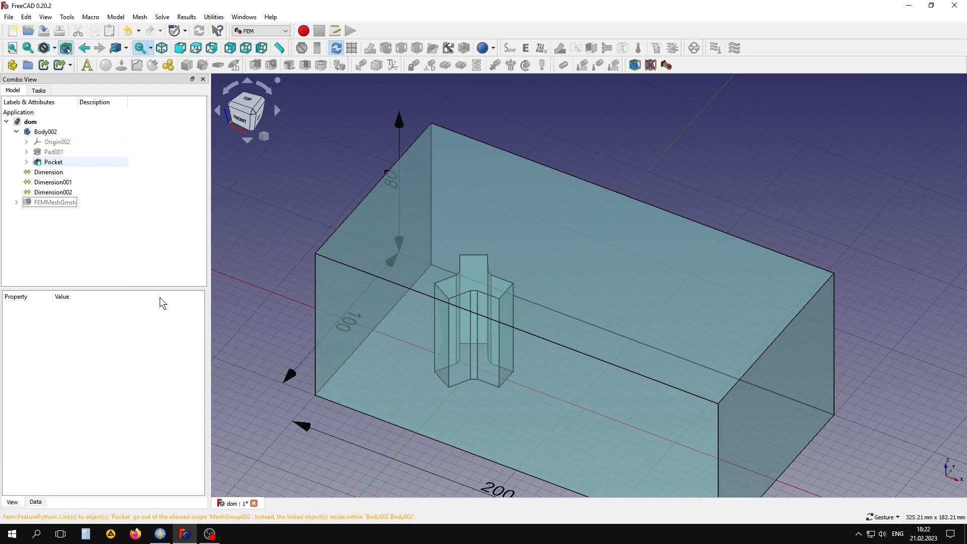
Create a mesh group on FEMMeshGmsh for the box's two opposite 200 × 80 mm side faces, including Face1.
left_click(17, 202)
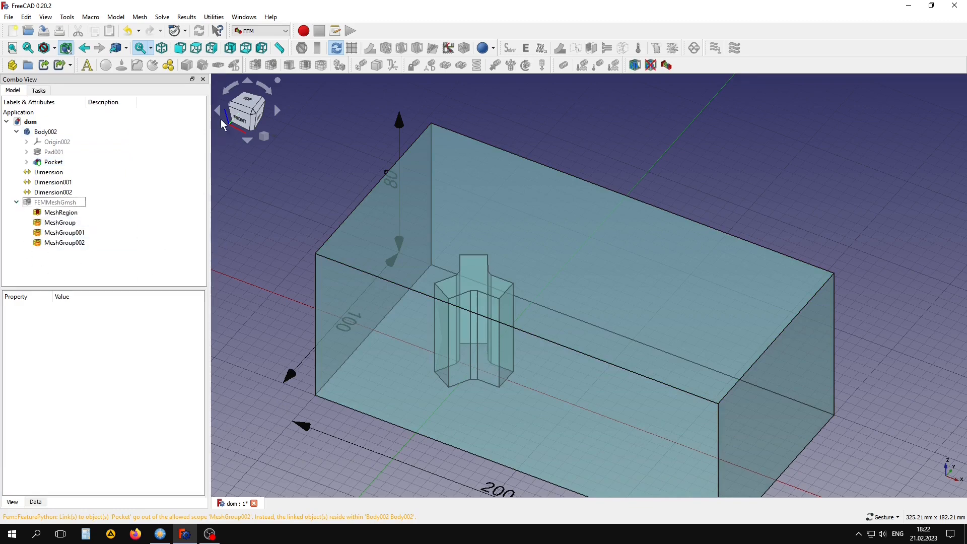
left_click(72, 204)
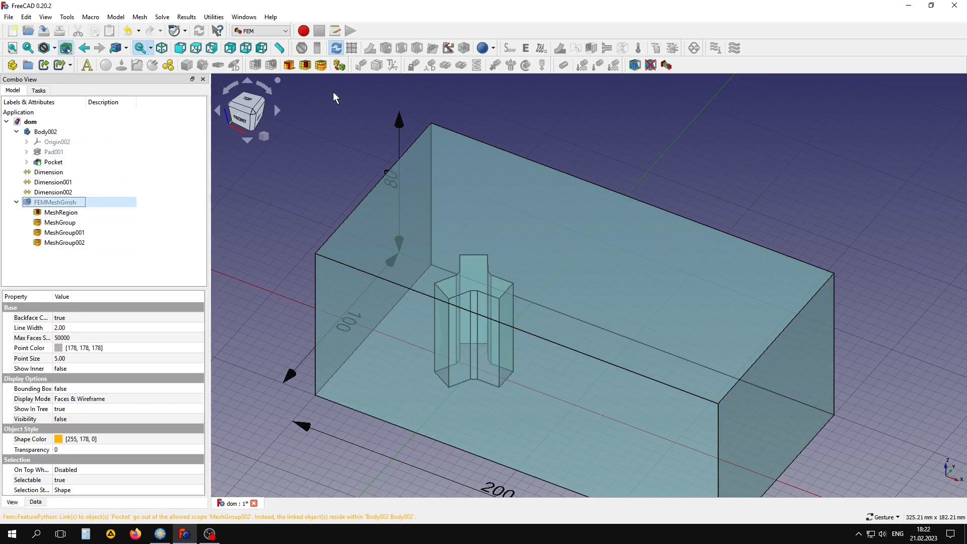
left_click(320, 65)
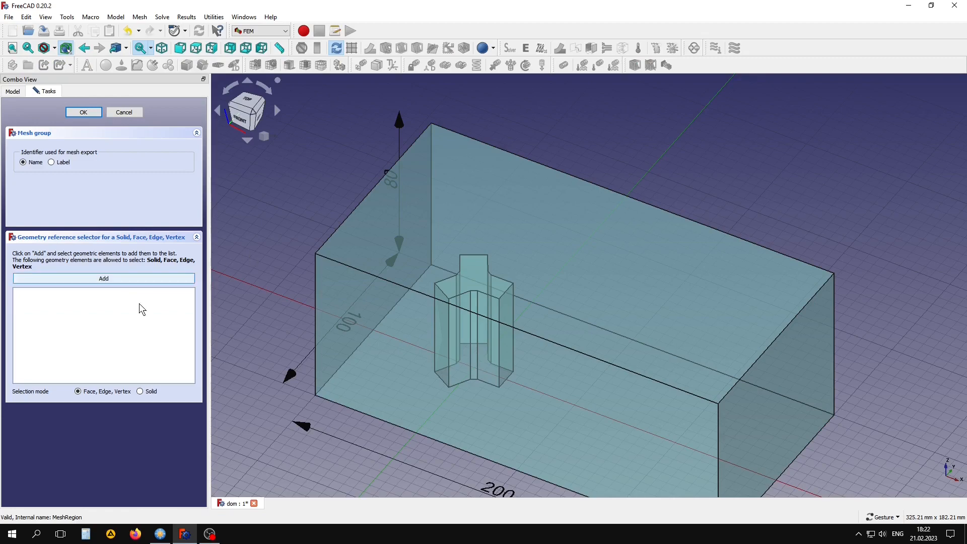
left_click(392, 333)
left_click_drag(658, 400, 434, 353)
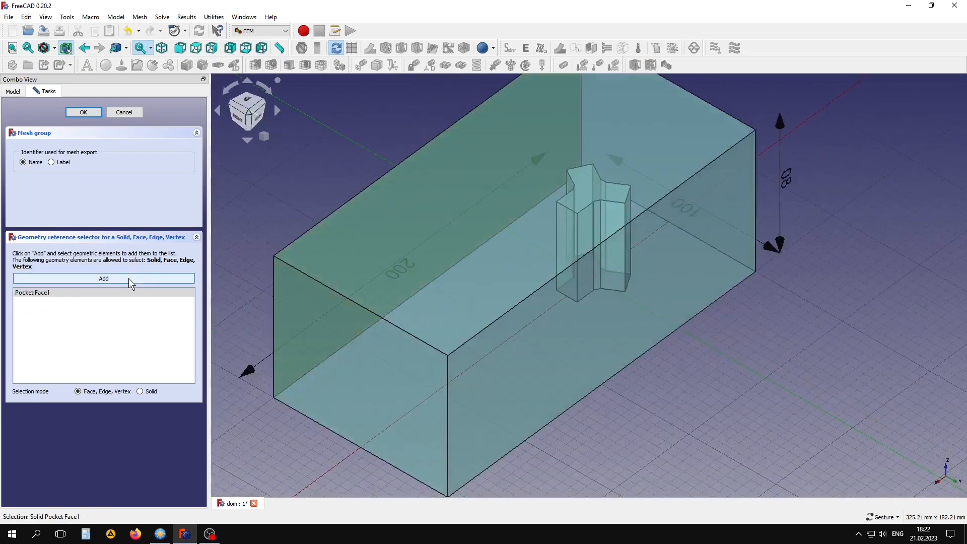
left_click(128, 278)
left_click(283, 379)
left_click_drag(282, 379, 558, 379)
left_click(92, 112)
Start another mesh group on FEMMeshGmsh and add the box's bottom face (Face4) to its references.
left_click_drag(288, 415, 298, 331)
left_click_drag(333, 396, 339, 302)
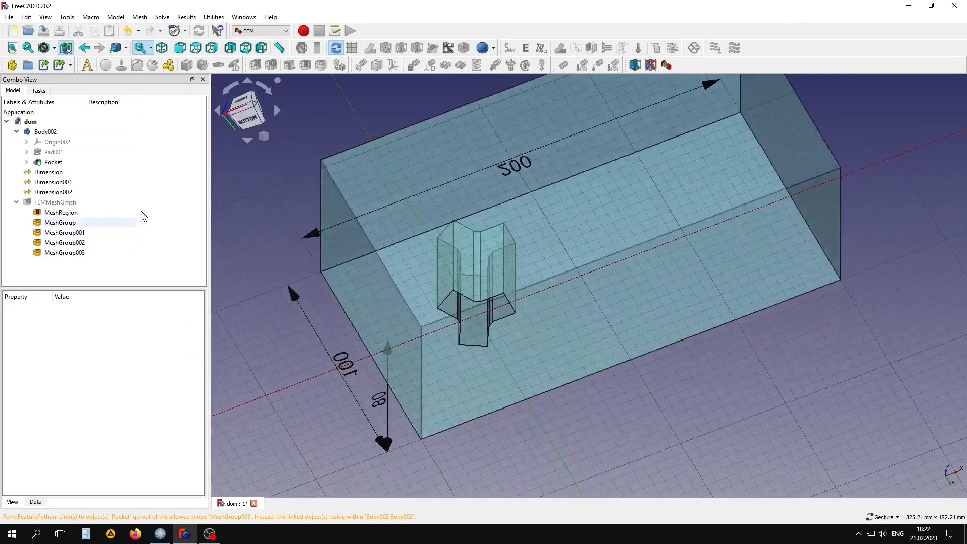
left_click(83, 202)
left_click(320, 68)
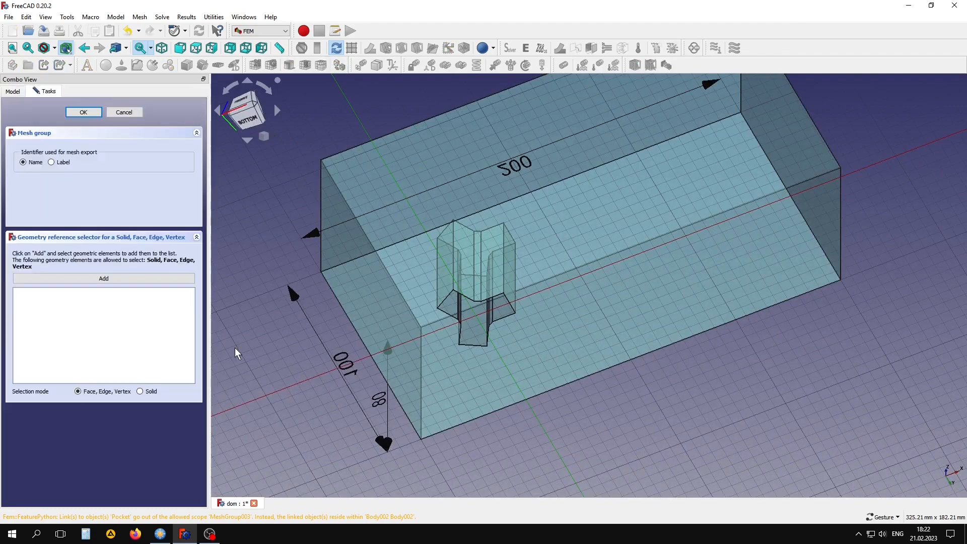
left_click(616, 322)
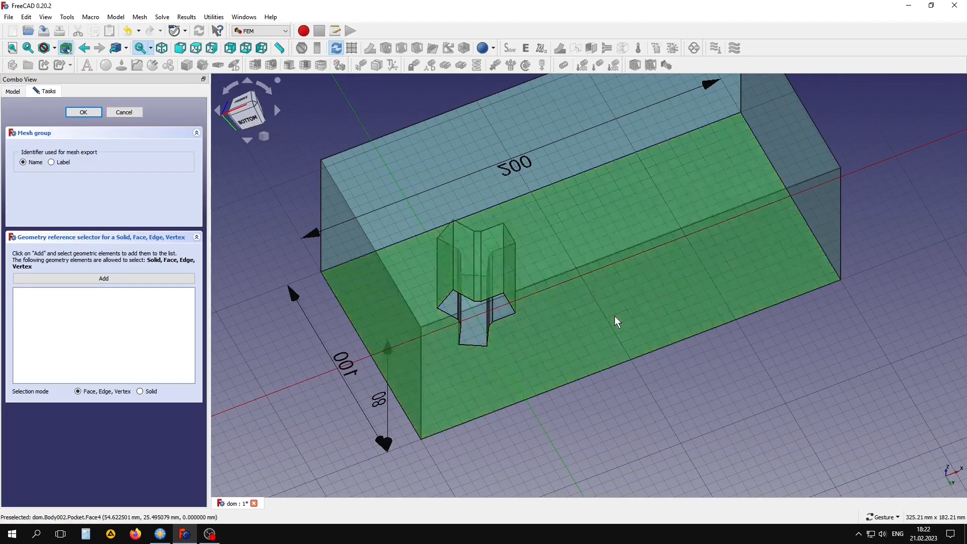
left_click(130, 280)
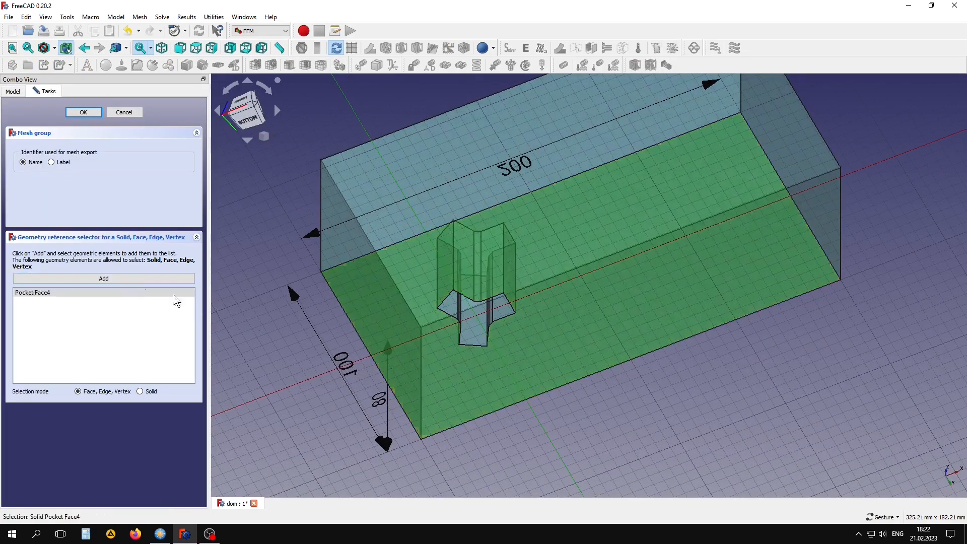
Add the pocket's inner end face (Face19) and three side walls (Face13, Face12 and Face11) to the mesh group.
left_click(114, 281)
left_click_drag(479, 396, 482, 237)
left_click(471, 257)
scroll(483, 237, "up", 5)
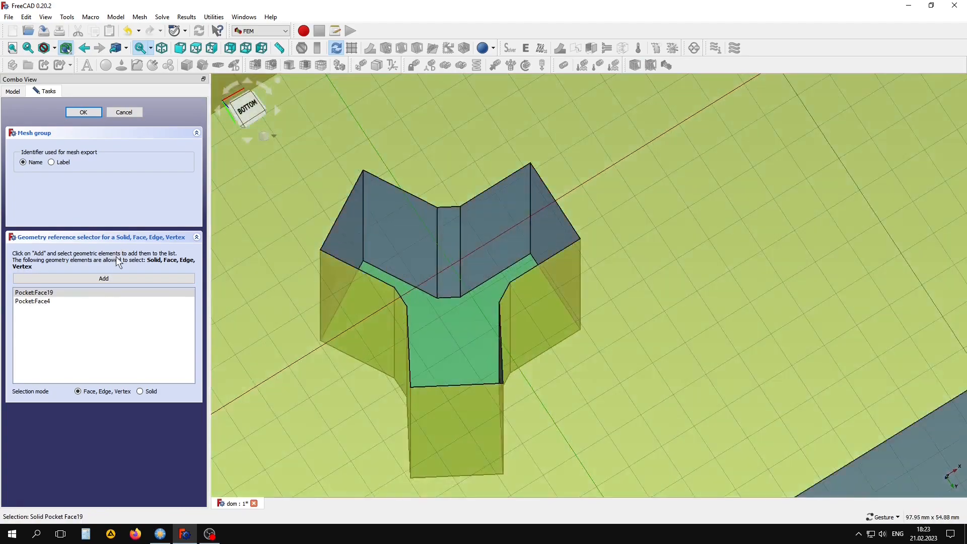
left_click(117, 280)
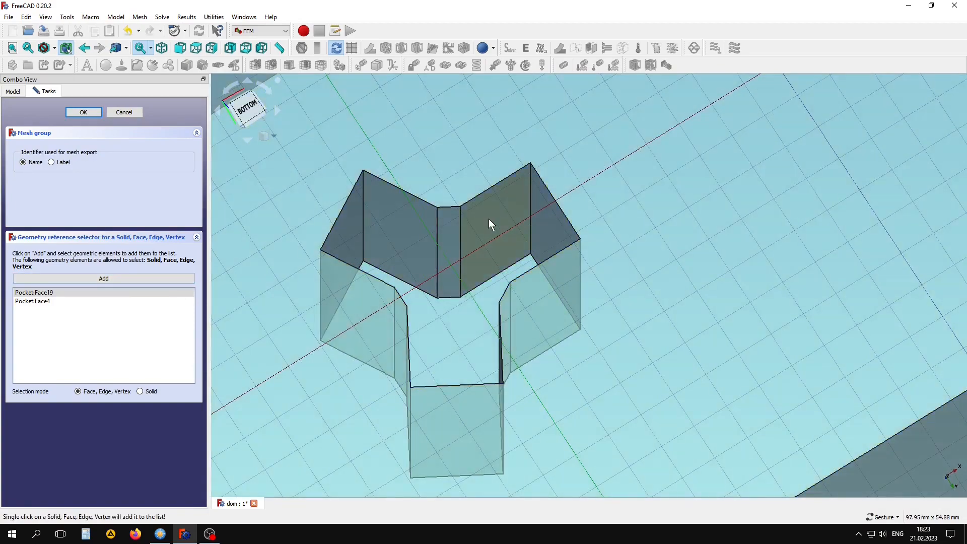
left_click(490, 219)
left_click(167, 282)
left_click(448, 237)
left_click(147, 279)
left_click(401, 229)
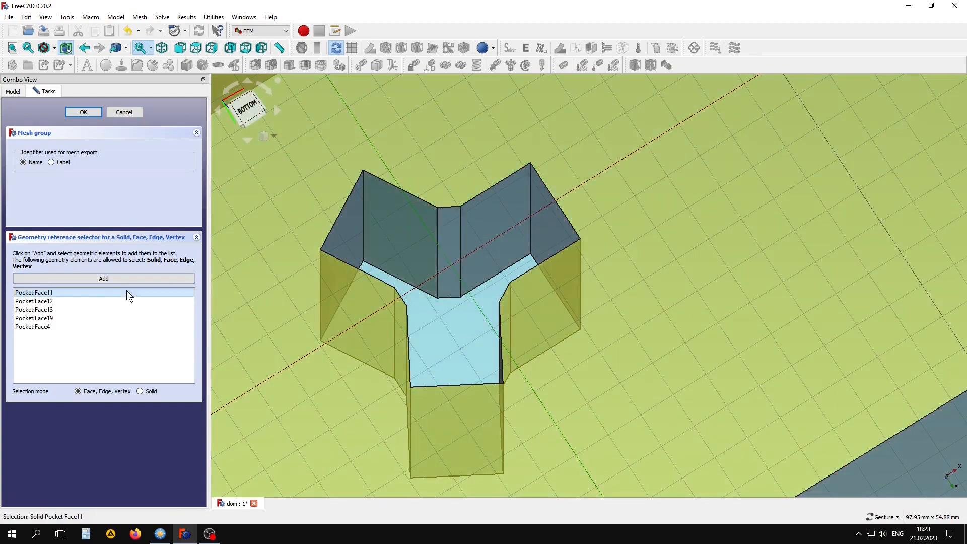
Add three more pocket side walls (Face10, Face9 and Face8) to the mesh group's references.
left_click(126, 281)
left_click(353, 235)
left_click_drag(474, 208, 475, 282)
left_click(127, 281)
left_click(358, 371)
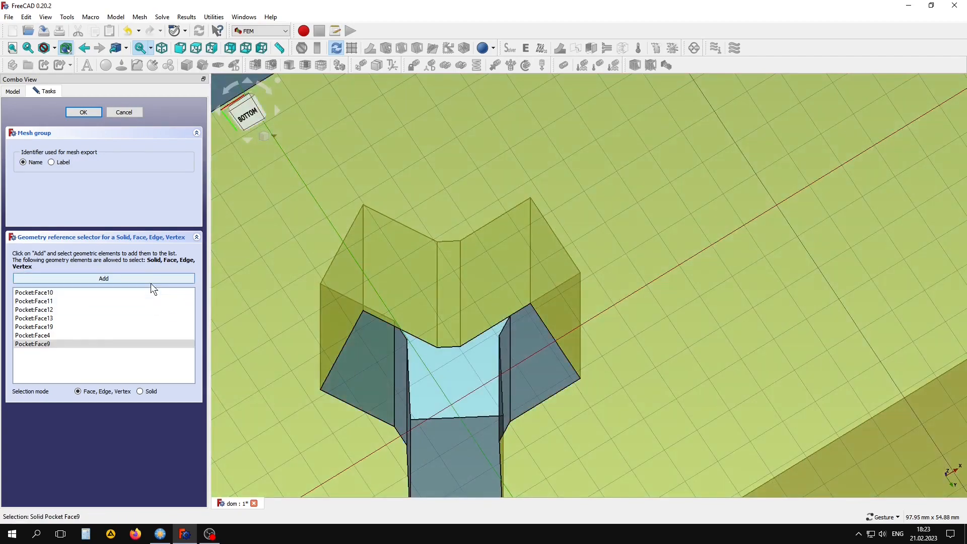
left_click(150, 282)
left_click(398, 406)
Add the pocket side walls Face7, Face18 and Face17 to the mesh group's references.
left_click_drag(435, 440, 451, 423)
left_click(115, 280)
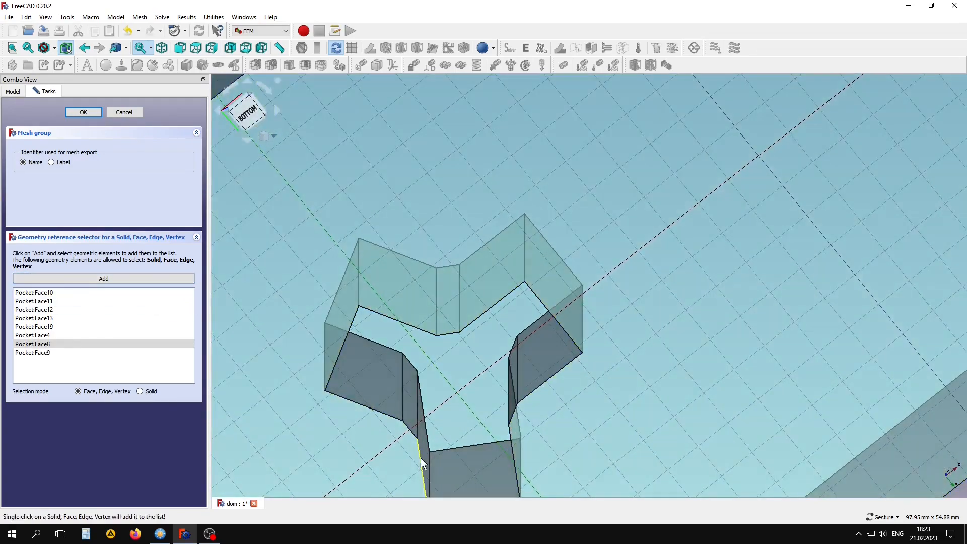
left_click(421, 458)
left_click(153, 280)
left_click(486, 485)
key("5")
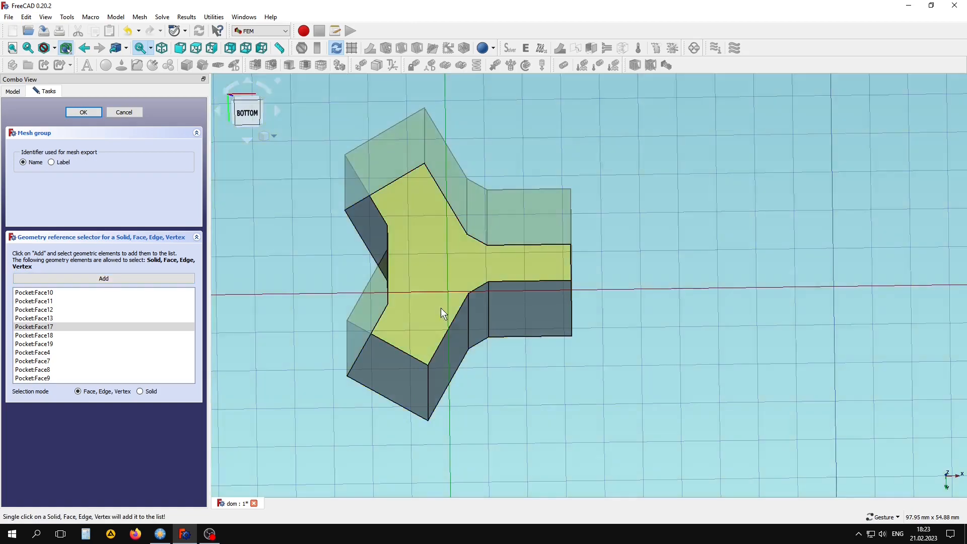
Add the remaining pocket side walls (Face16, Face15 and Face14) to the mesh group and confirm it.
left_click(440, 309)
left_click(135, 278)
left_click(522, 310)
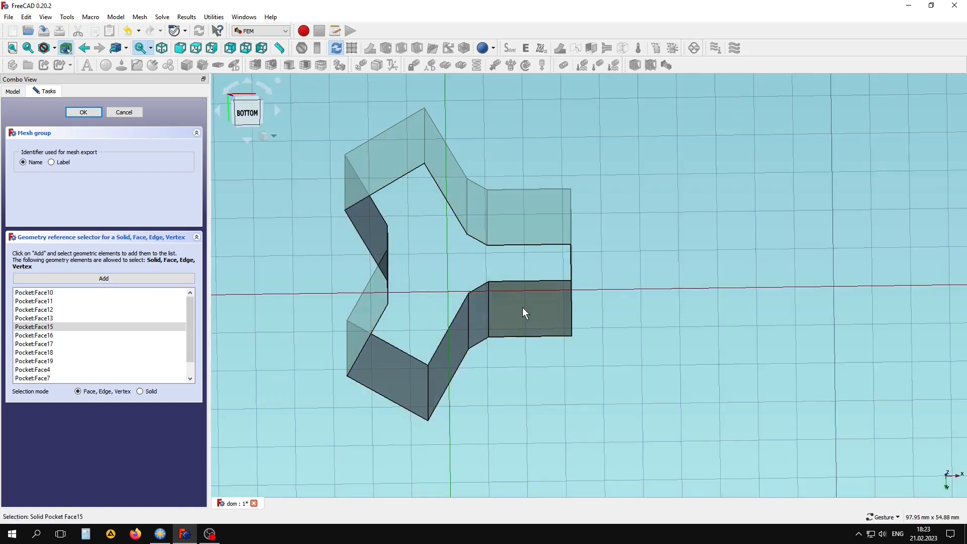
left_click_drag(523, 310, 597, 317)
left_click(168, 278)
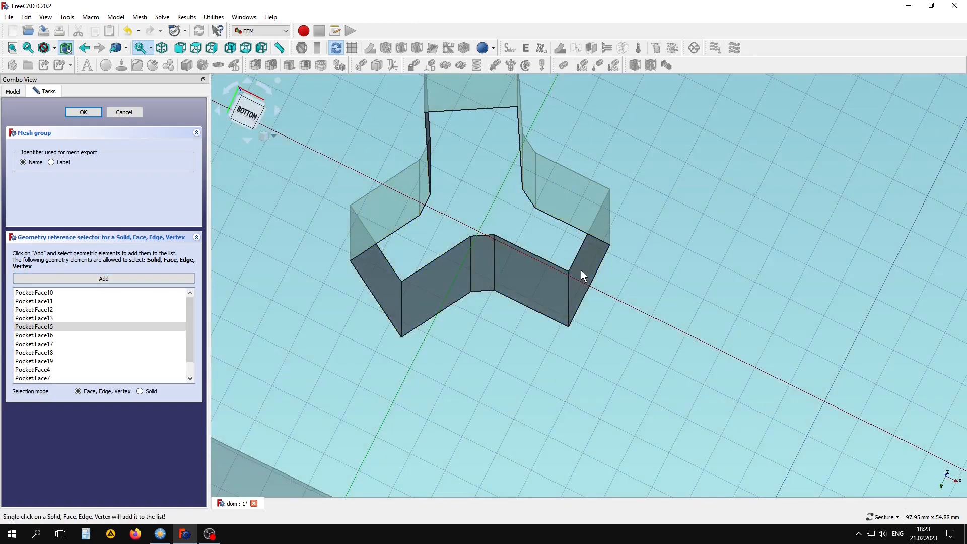
left_click(132, 276)
left_click(563, 140)
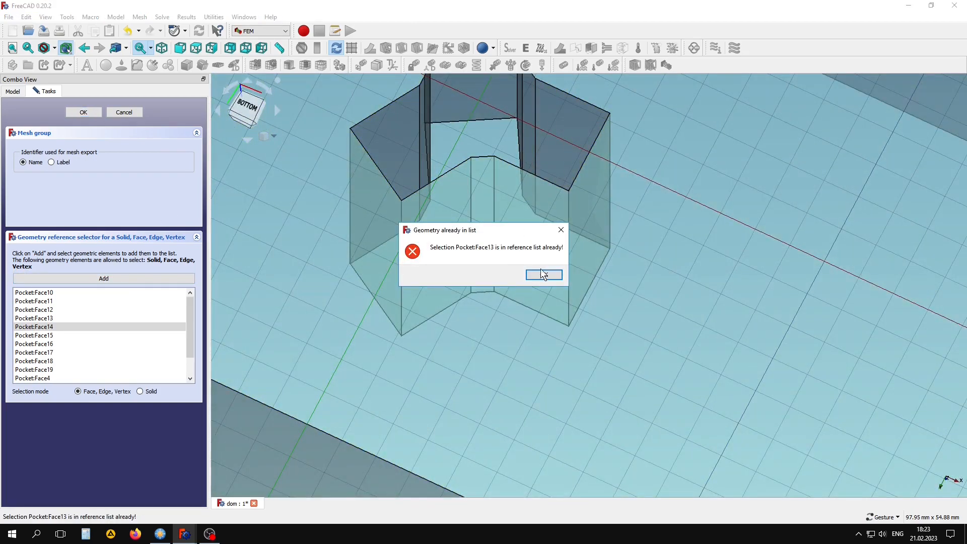
left_click(548, 275)
scroll(470, 327, "down", 5)
scroll(512, 180, "down", 3)
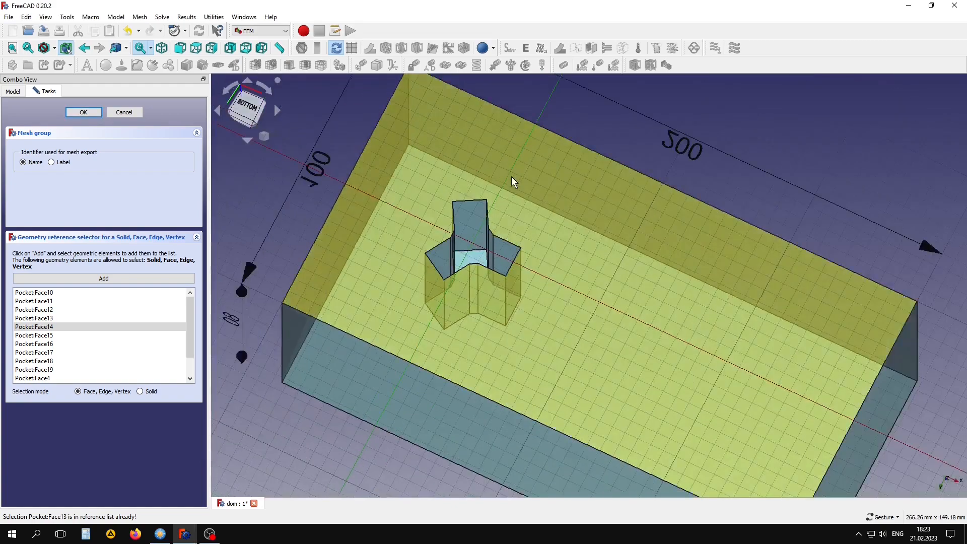
left_click_drag(511, 179, 530, 328)
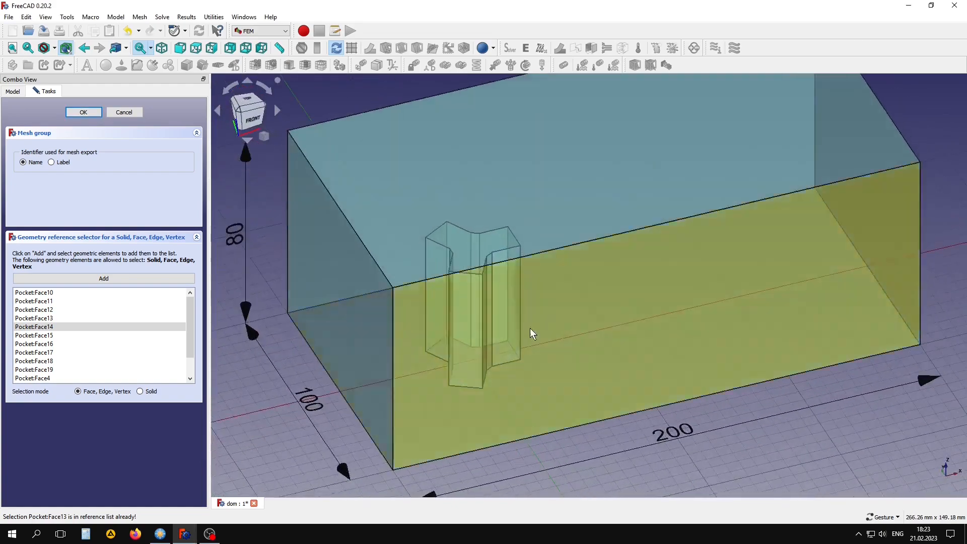
scroll(530, 328, "down", 4)
left_click(84, 111)
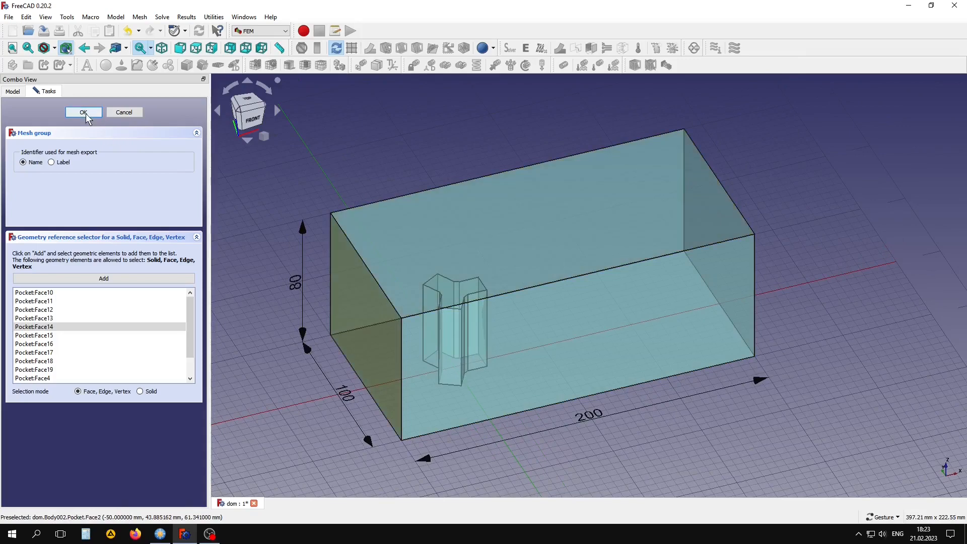
Regenerate the FEMMeshGmsh mesh with the mesh groups included and accept it.
double_click(54, 203)
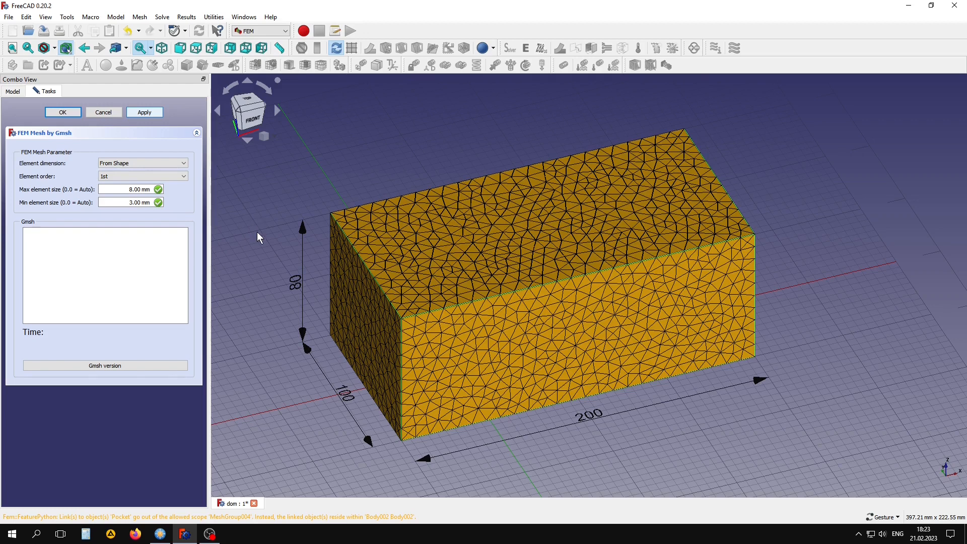
left_click(62, 112)
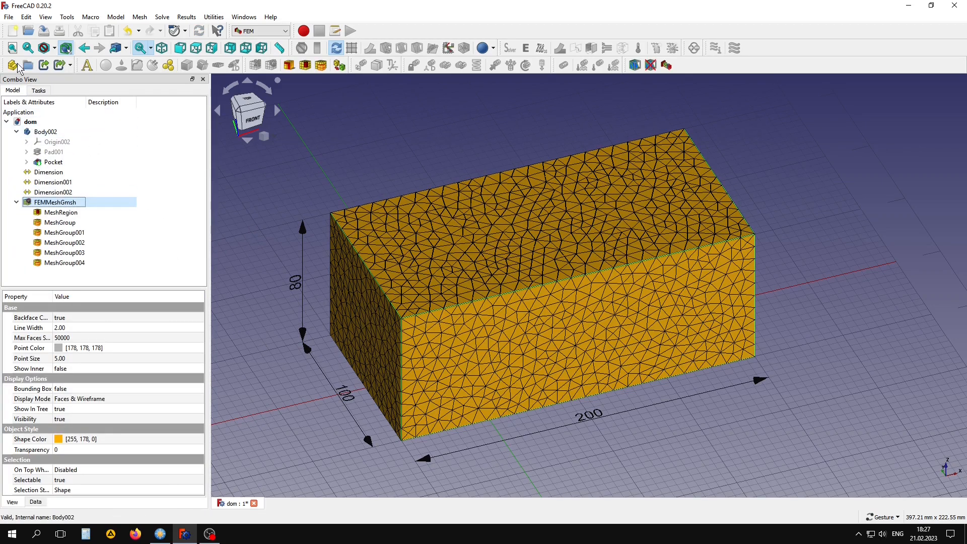
Export the FEMMeshGmsh mesh to the elmer folder in a FEM mesh format as dom-FEMMeshGmsh.unv.
left_click(9, 17)
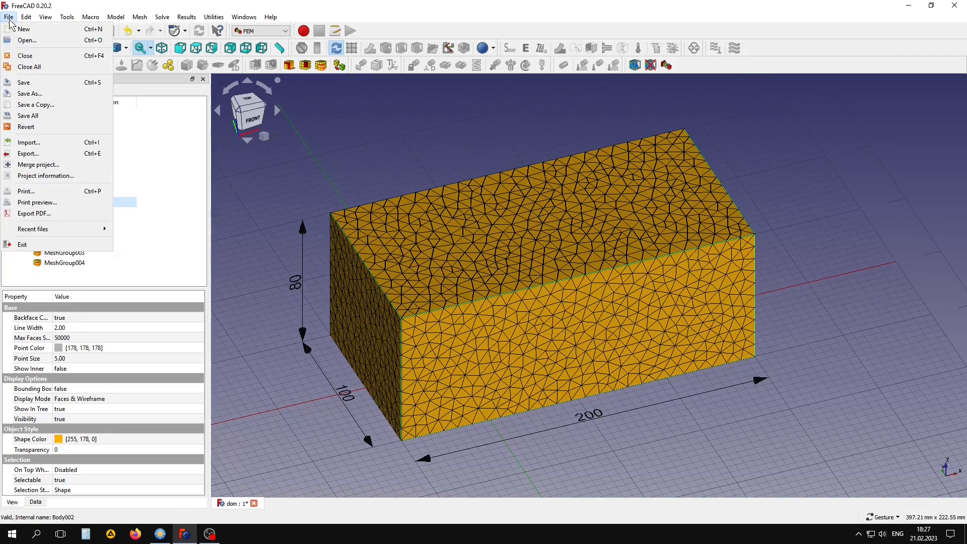
left_click(42, 158)
left_click(322, 412)
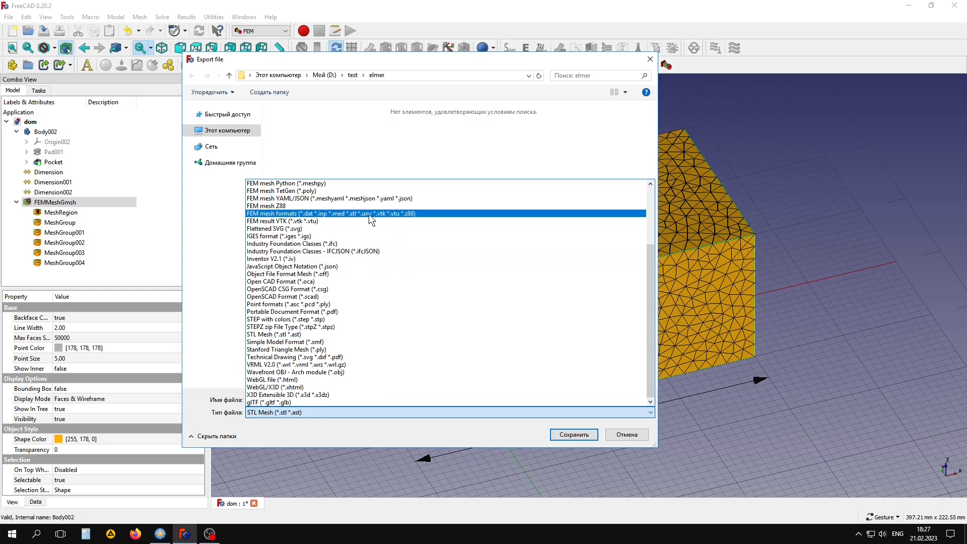
left_click(368, 214)
left_click(319, 399)
left_click(320, 399)
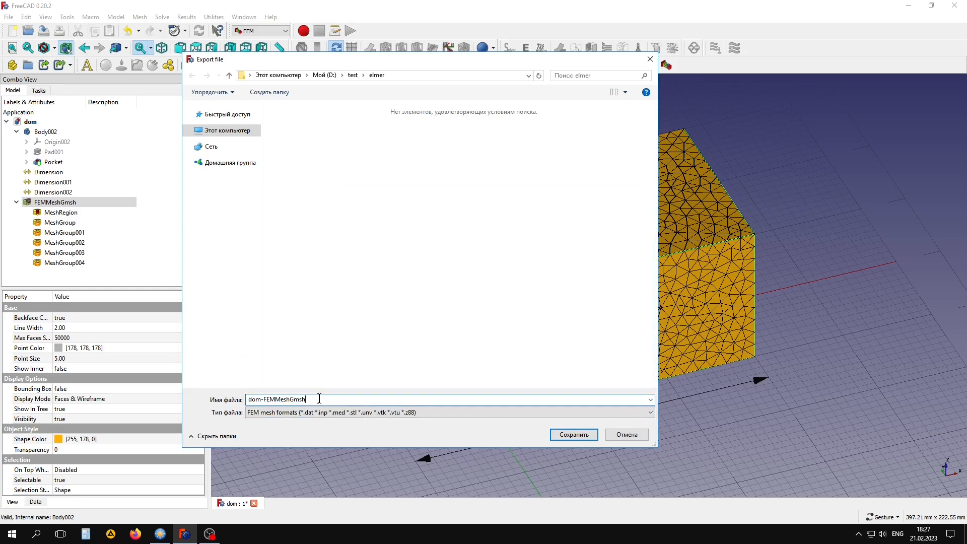
type("unv")
left_click(573, 436)
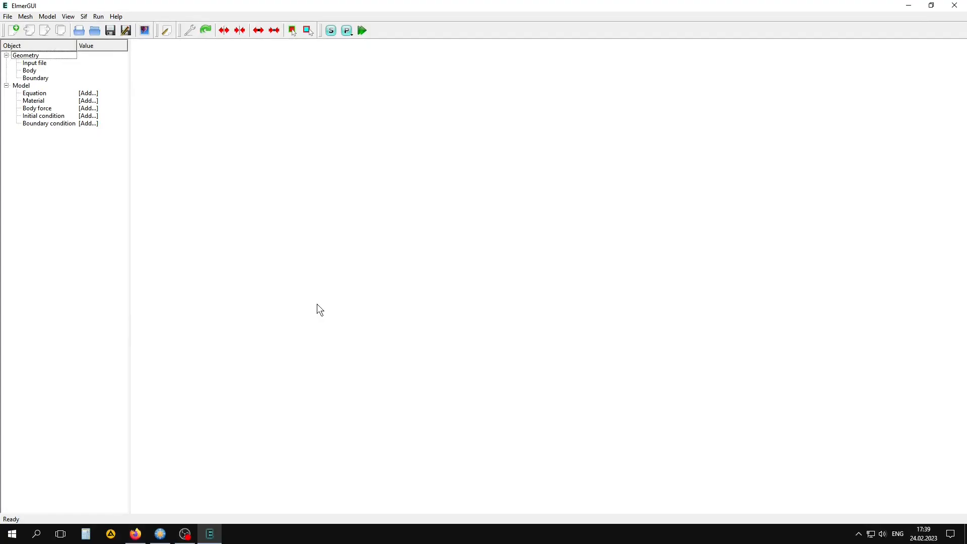
Switch to ElmerGUI and open dom-FEMMeshGmsh.unv as the geometry input file.
left_click(79, 31)
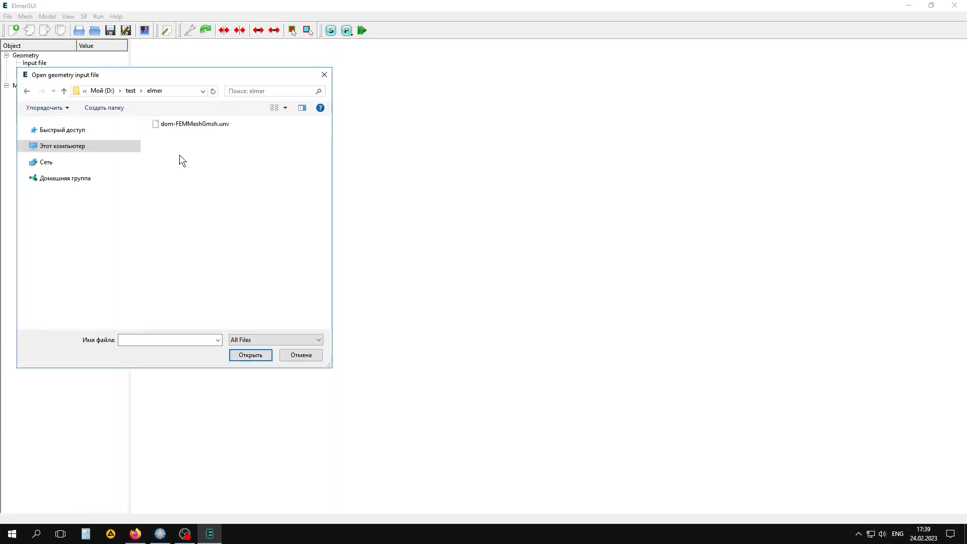
left_click(180, 122)
left_click(258, 356)
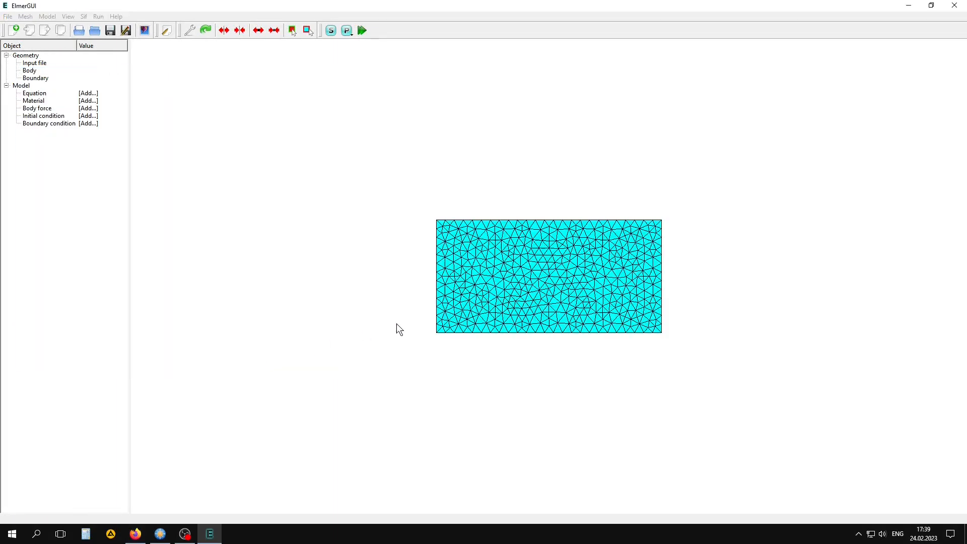
Review the model summary, checking the surface boundaries and the bounding box coordinates, and close it.
left_click(48, 16)
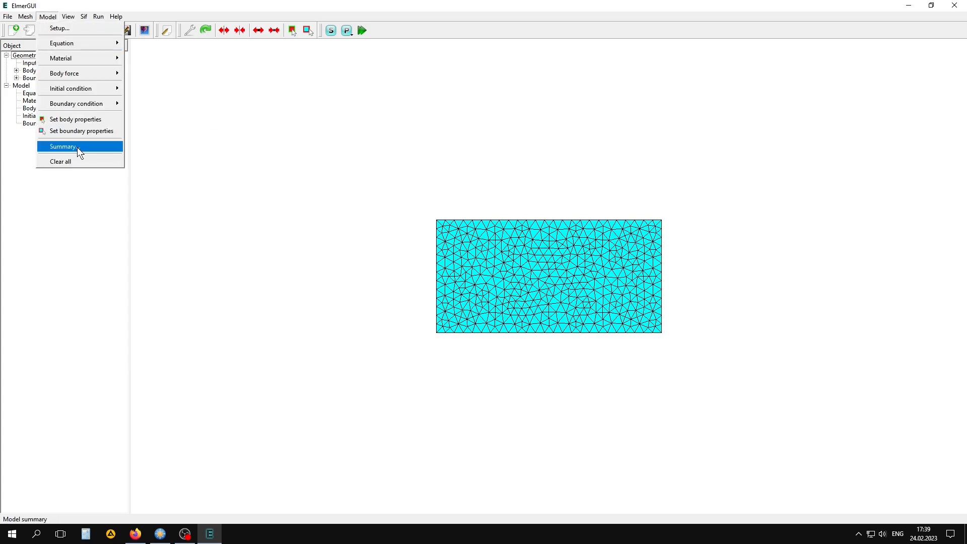
left_click(77, 147)
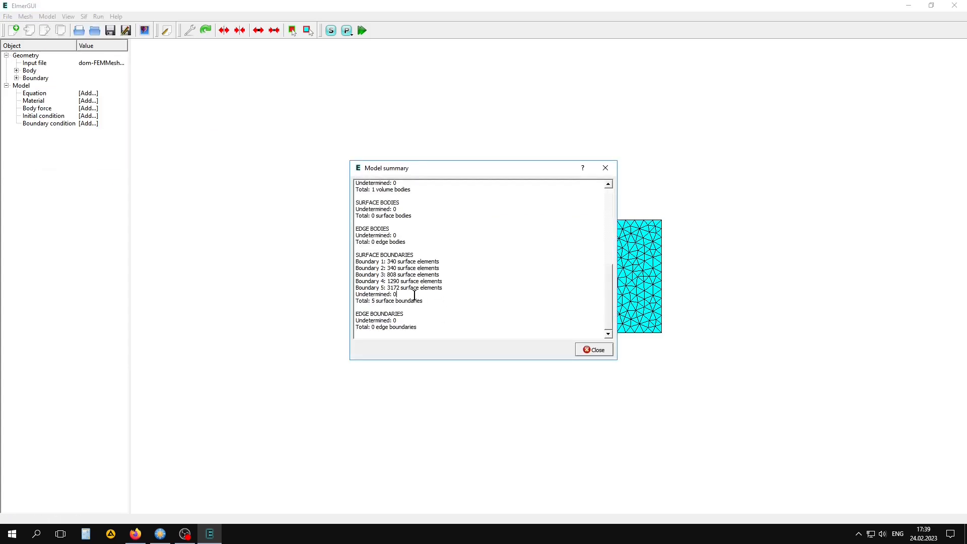
scroll(403, 295, "up", 8)
left_click_drag(355, 283, 414, 298)
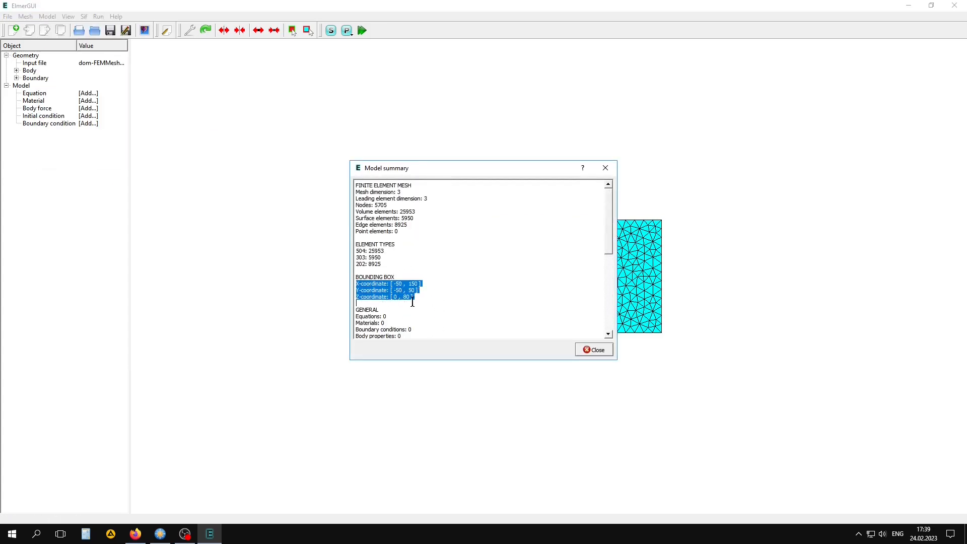
left_click(594, 349)
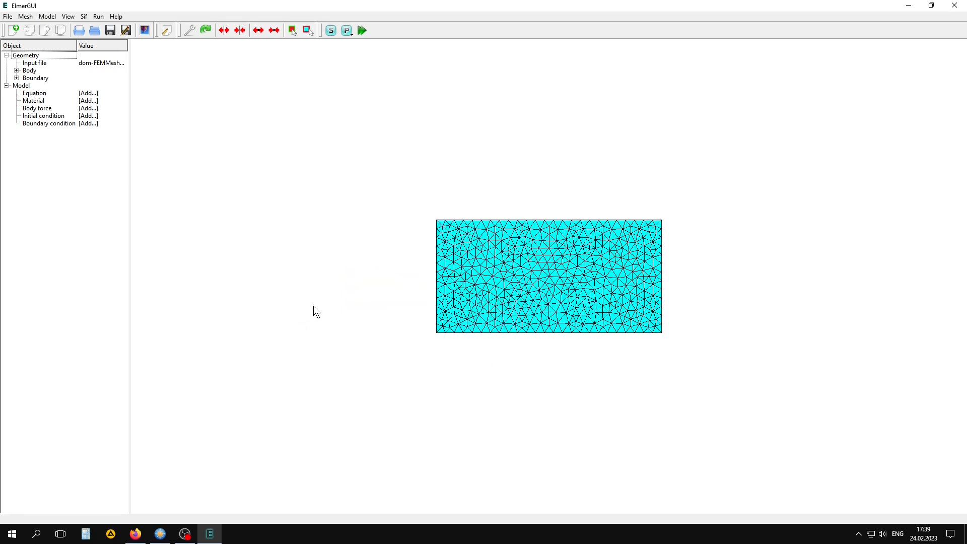
In the model setup, set the simulation type to Transient and the BDF order to 2.
left_click(48, 17)
left_click(57, 29)
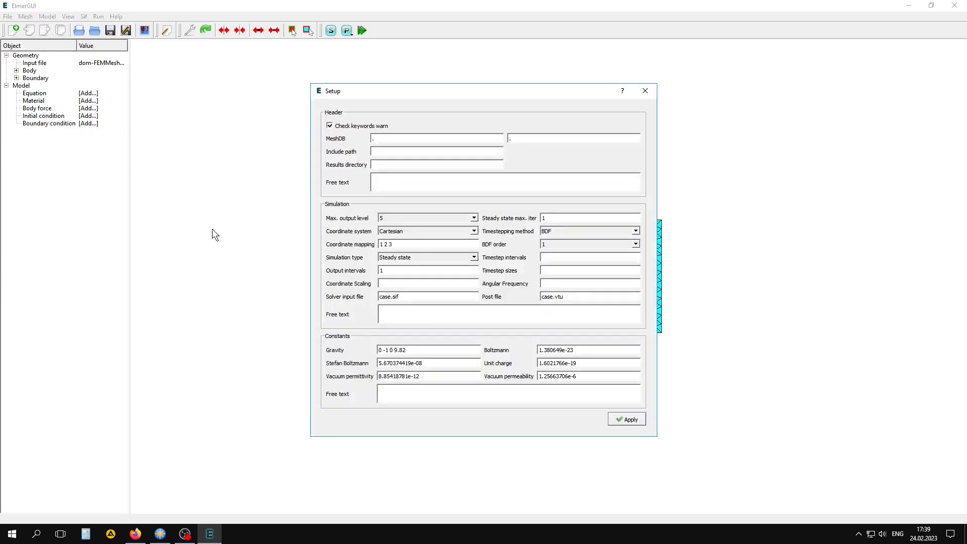
left_click(474, 256)
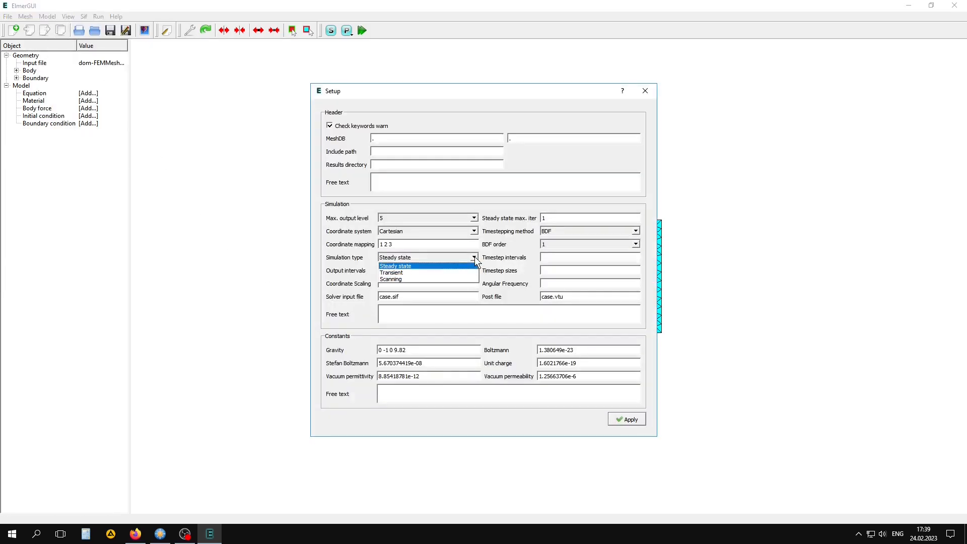
left_click(391, 273)
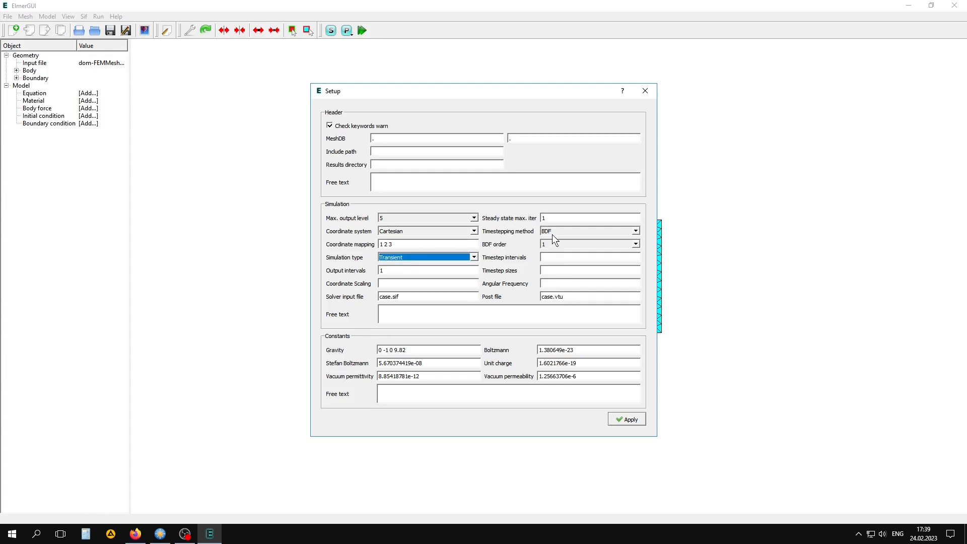
left_click(636, 244)
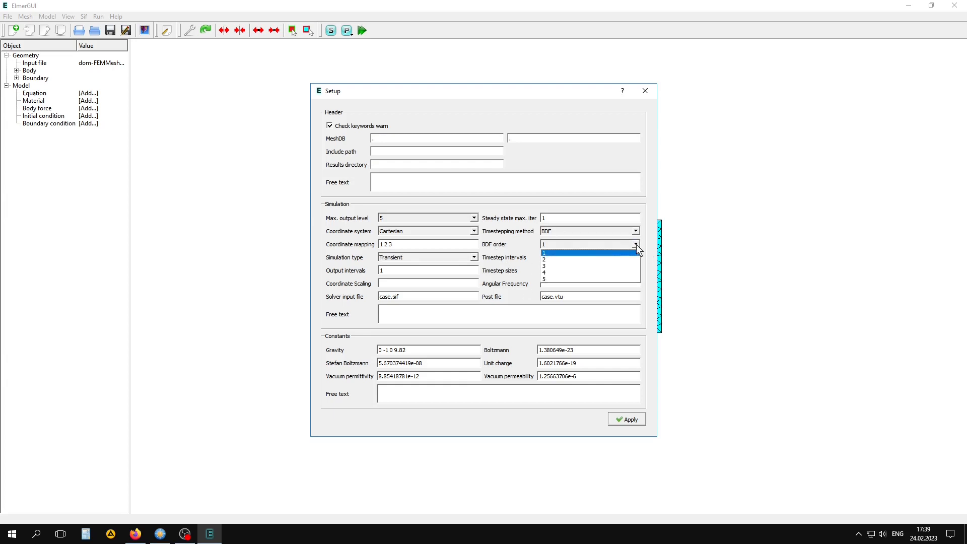
left_click(567, 259)
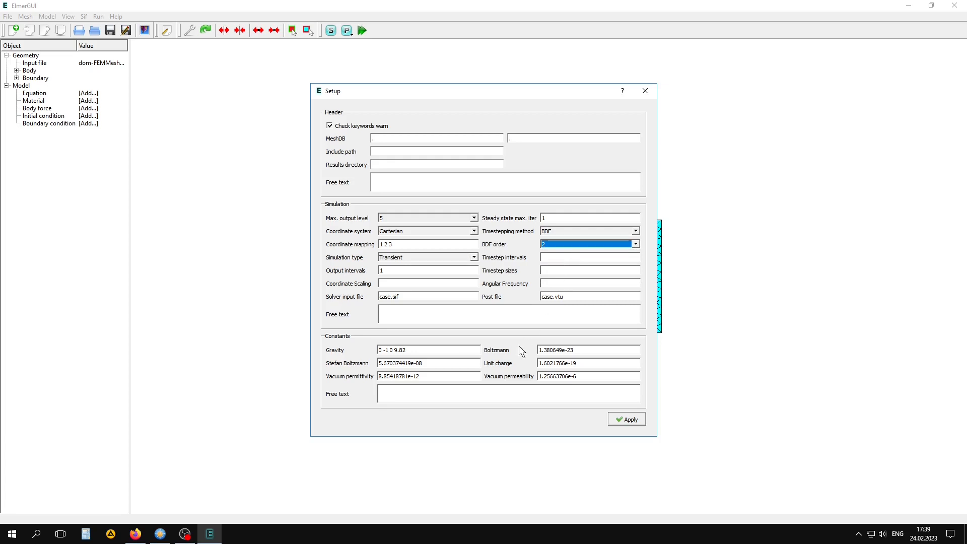
Set the timestep intervals to 120 and apply the simulation setup.
left_click(549, 257)
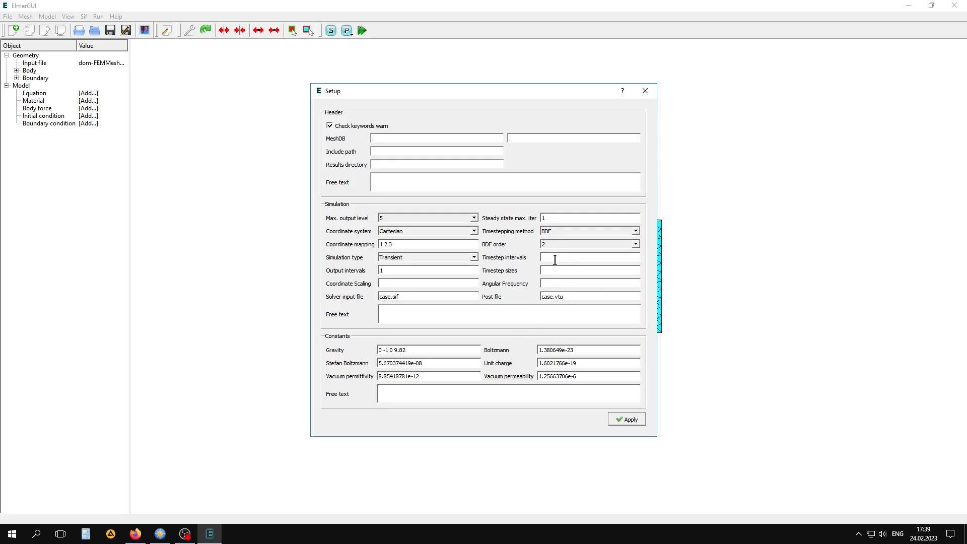
type("120")
key("Tab")
left_click(630, 419)
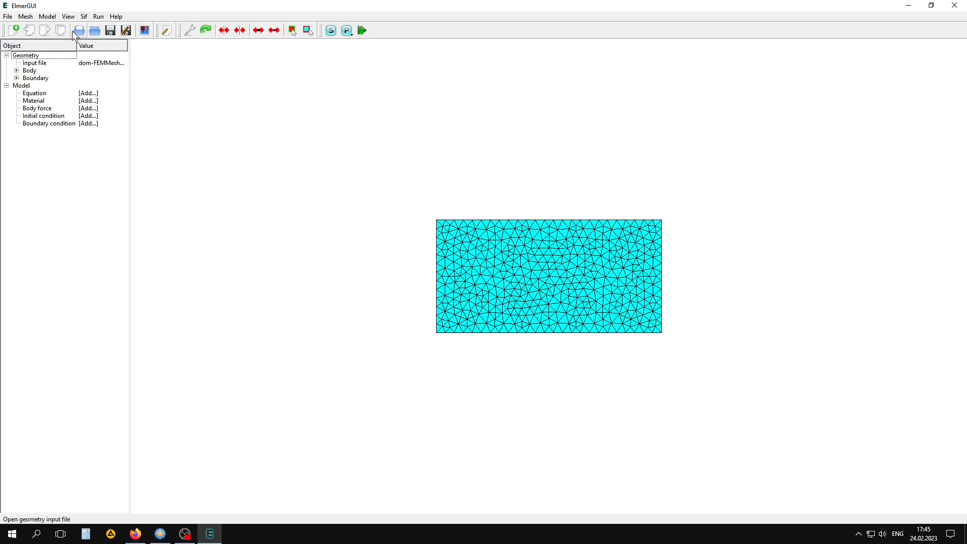
Add a new equation set to the model and activate Navier-Stokes in it.
left_click(47, 17)
mouse_move(86, 43)
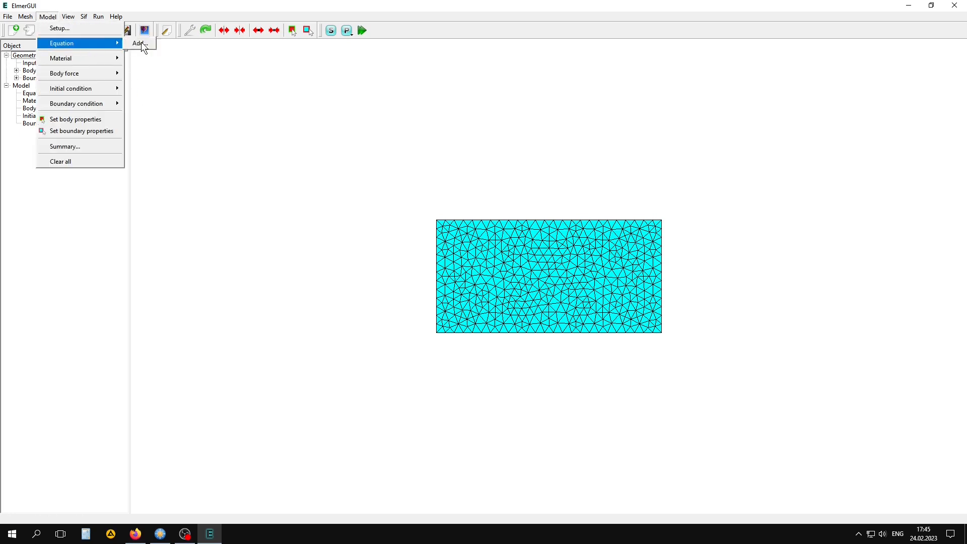
left_click(145, 44)
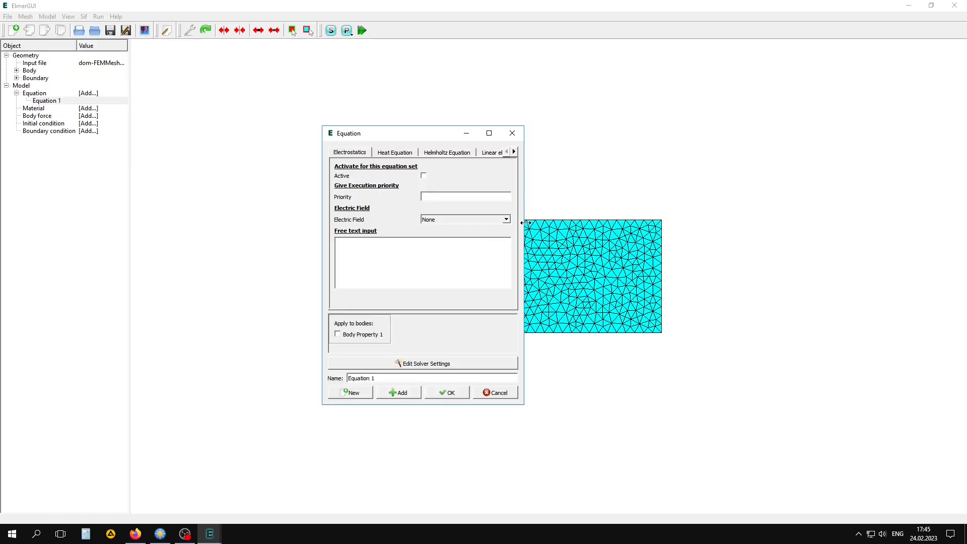
left_click_drag(525, 222, 753, 222)
left_click_drag(534, 131, 433, 128)
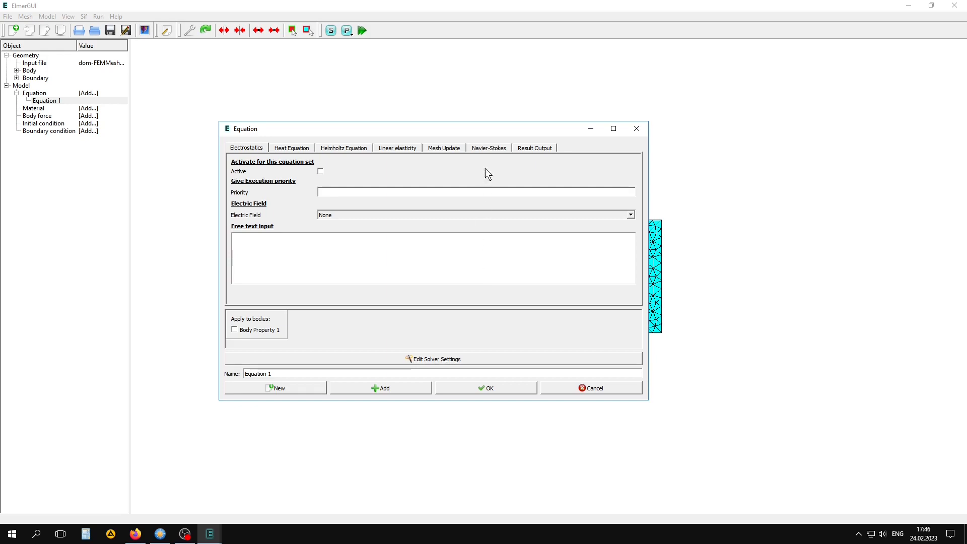
left_click(487, 149)
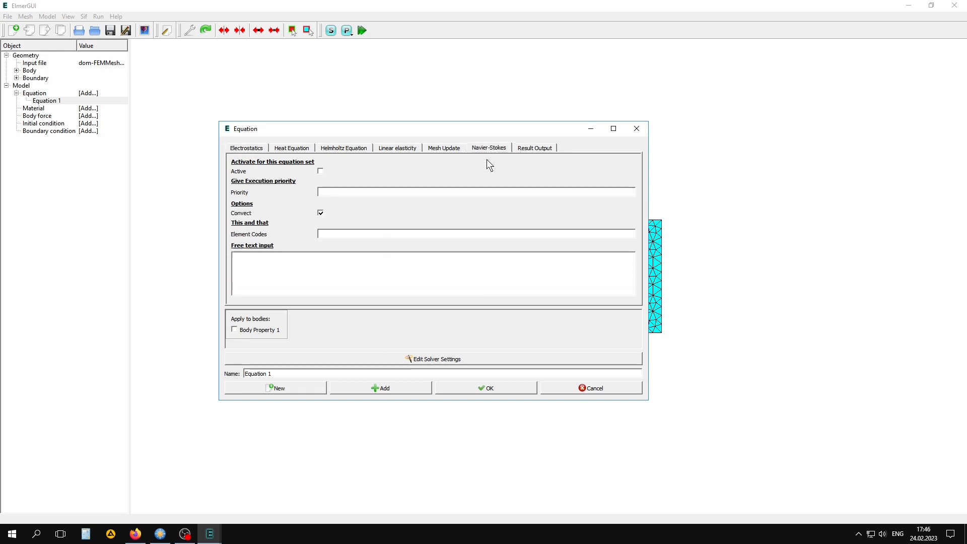
left_click(321, 171)
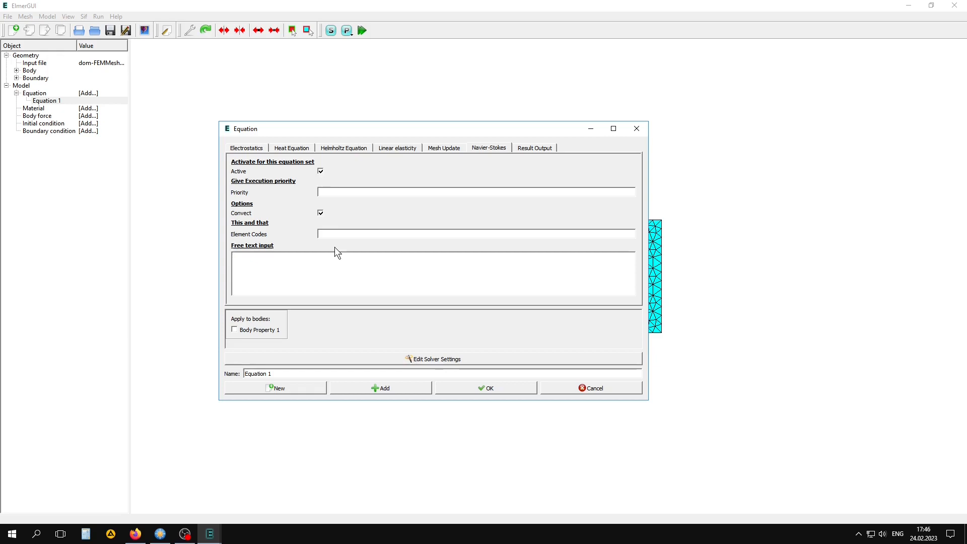
Check the Navier-Stokes solver's linear system settings, and add the equation applied to Body Property 1.
left_click(436, 360)
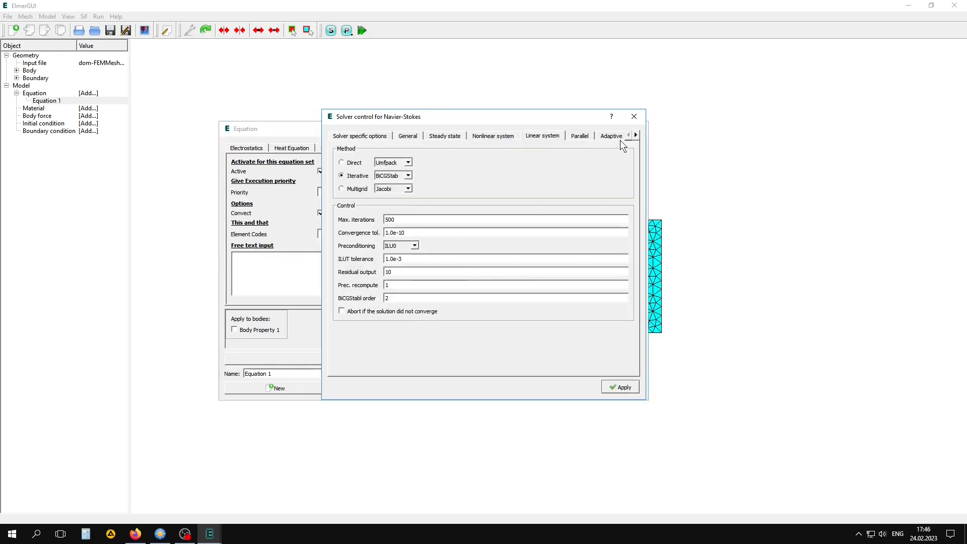
left_click(635, 117)
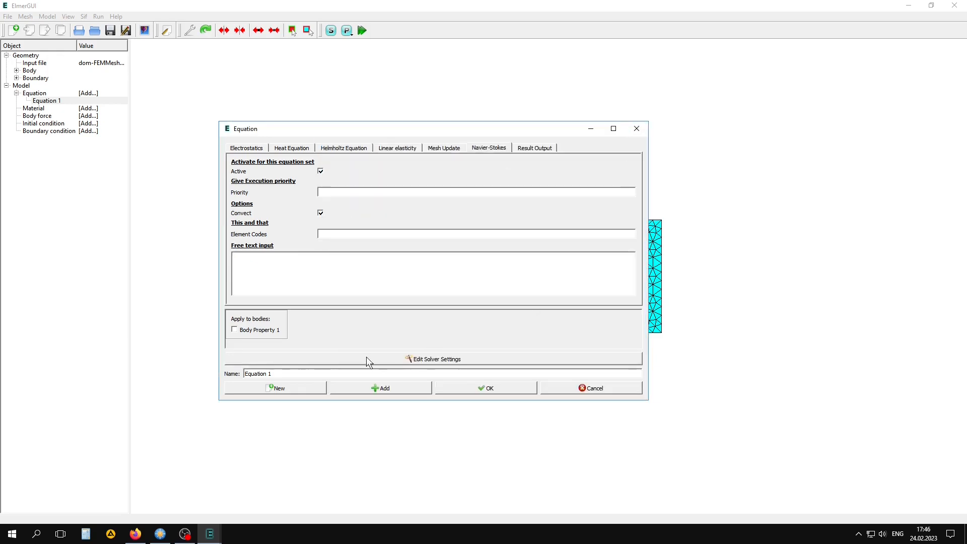
left_click(235, 329)
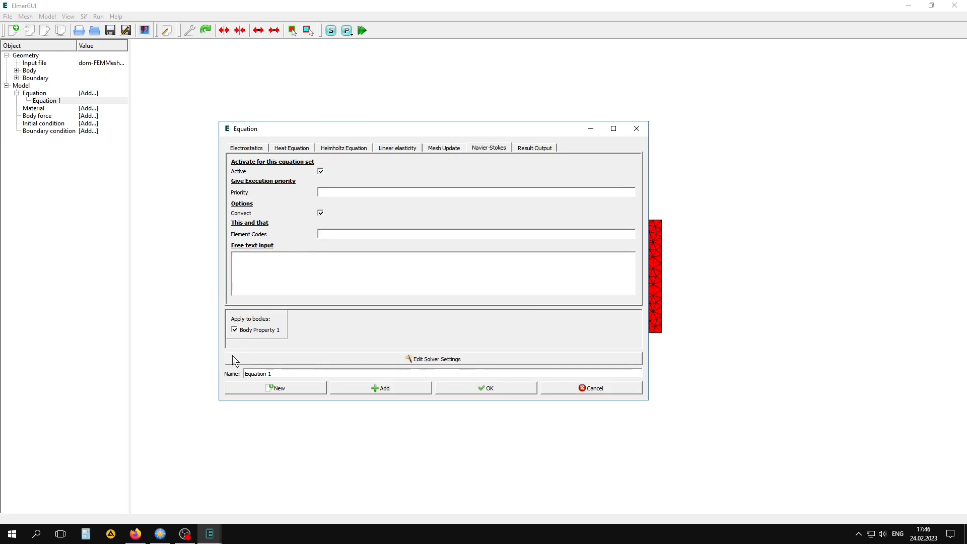
left_click(385, 388)
left_click(500, 387)
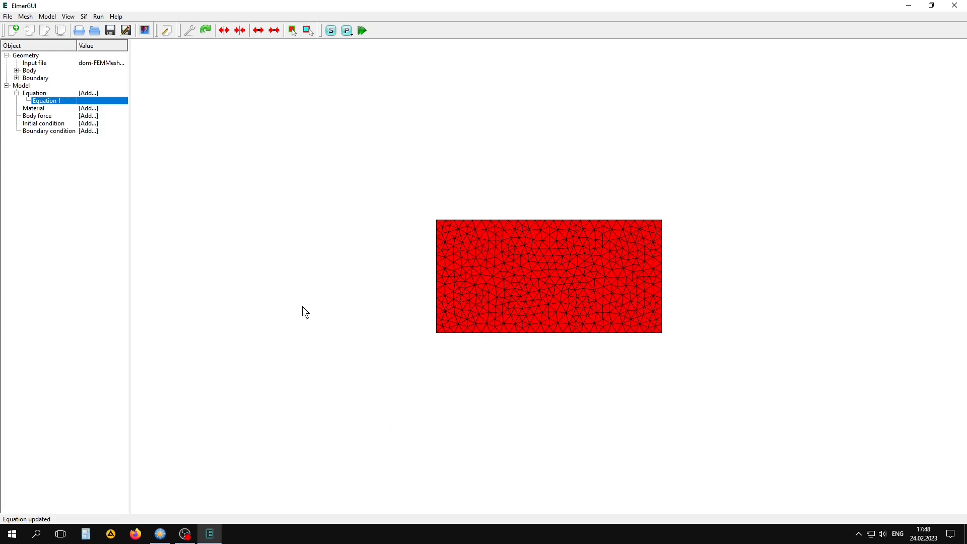
Create a new material for the model and set its density to 1.2.
left_click(47, 17)
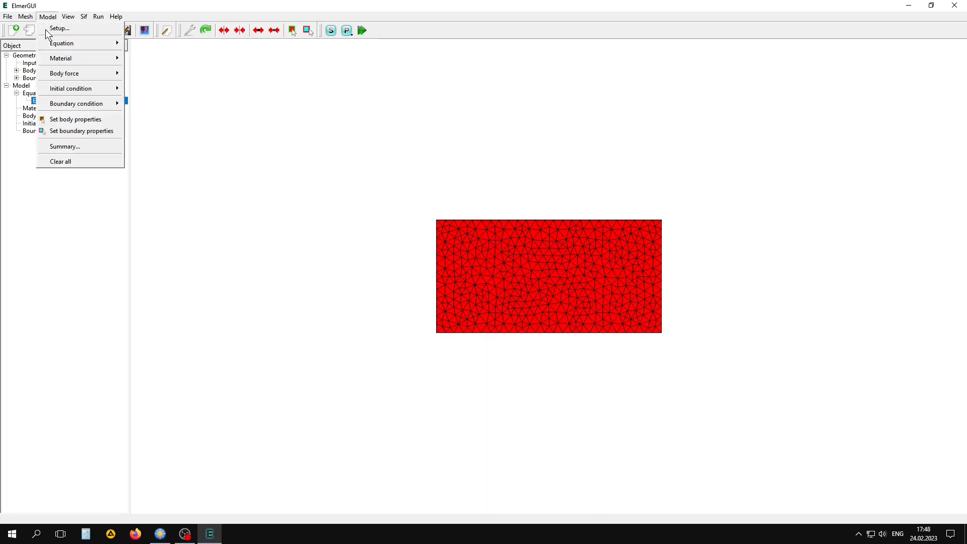
left_click(140, 57)
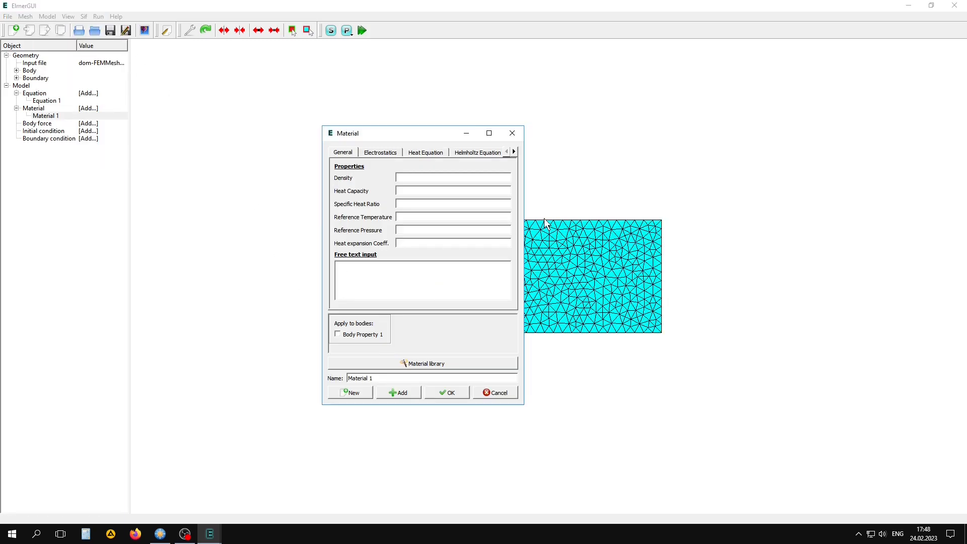
left_click_drag(525, 214, 719, 217)
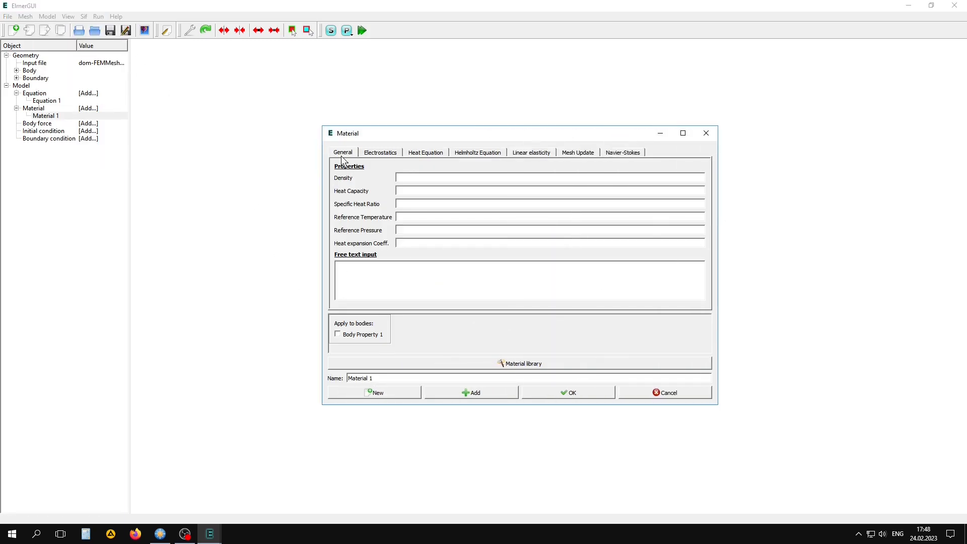
left_click(414, 179)
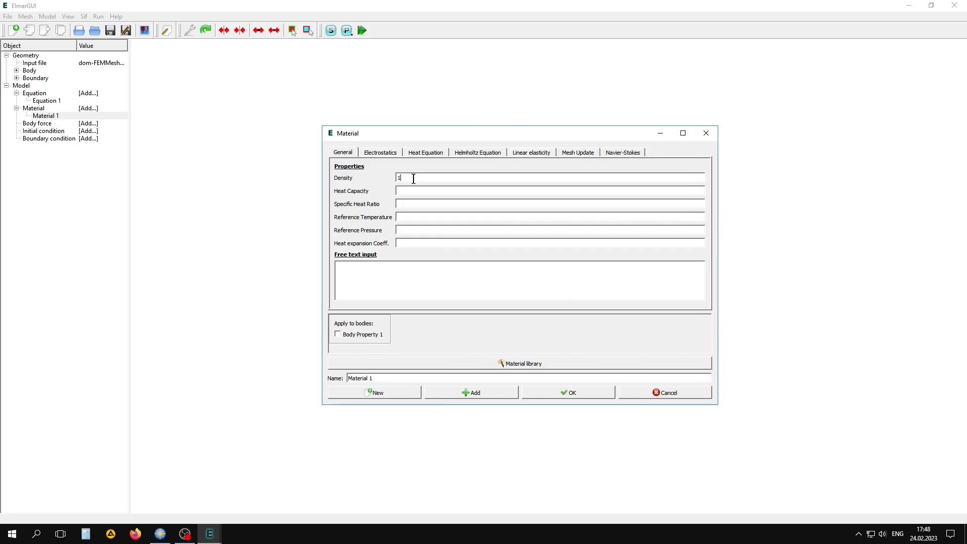
type("1.5")
key("BackSpace")
type("2")
Set the material's Navier-Stokes viscosity to 1.5e-5 and confirm the material.
left_click(621, 151)
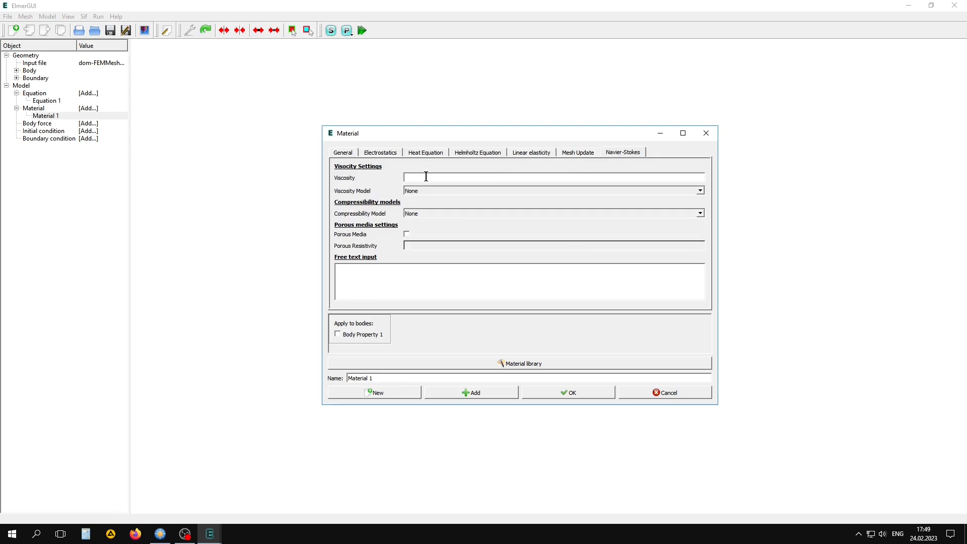
type("1.5e-5")
left_click(475, 393)
left_click(577, 392)
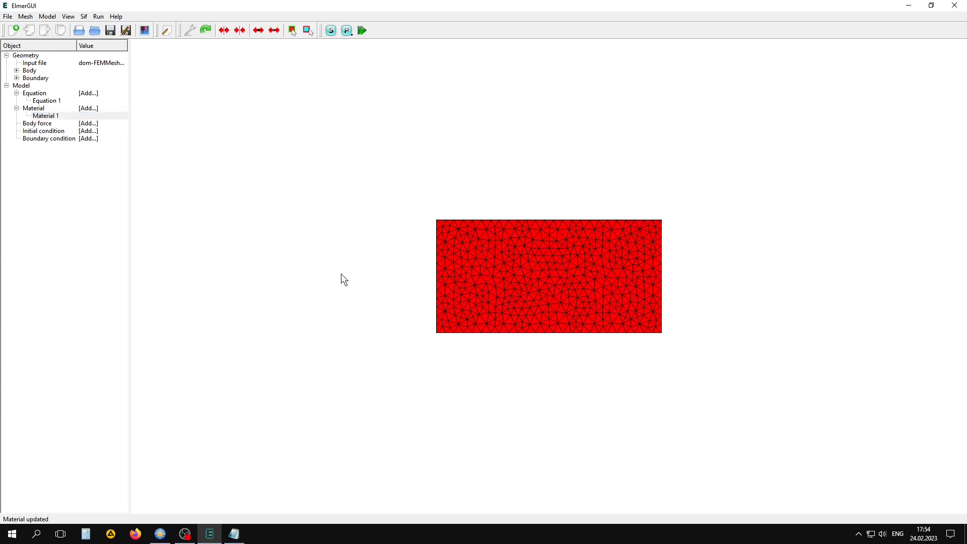
Add a new boundary condition to the model and name it "o".
left_click(48, 16)
mouse_move(89, 105)
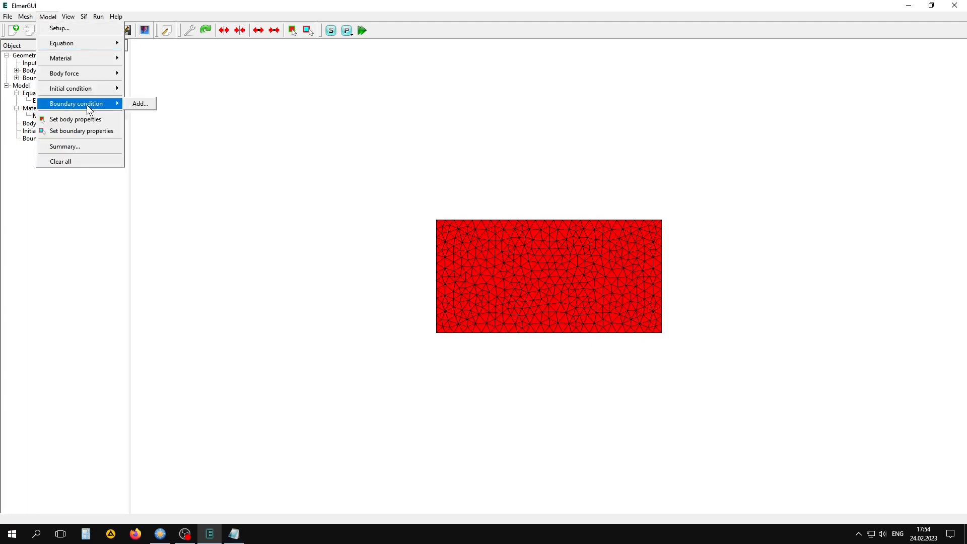
left_click(132, 104)
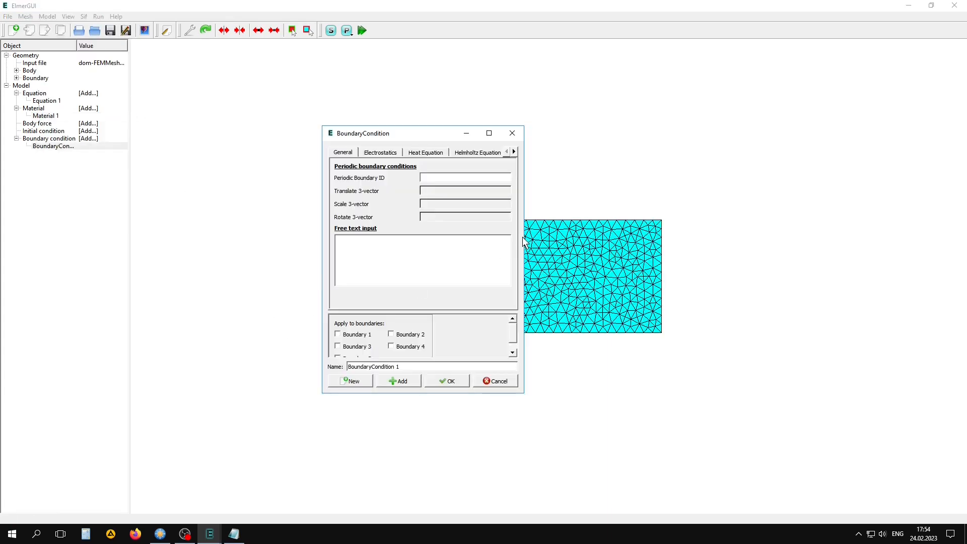
left_click_drag(524, 242, 742, 244)
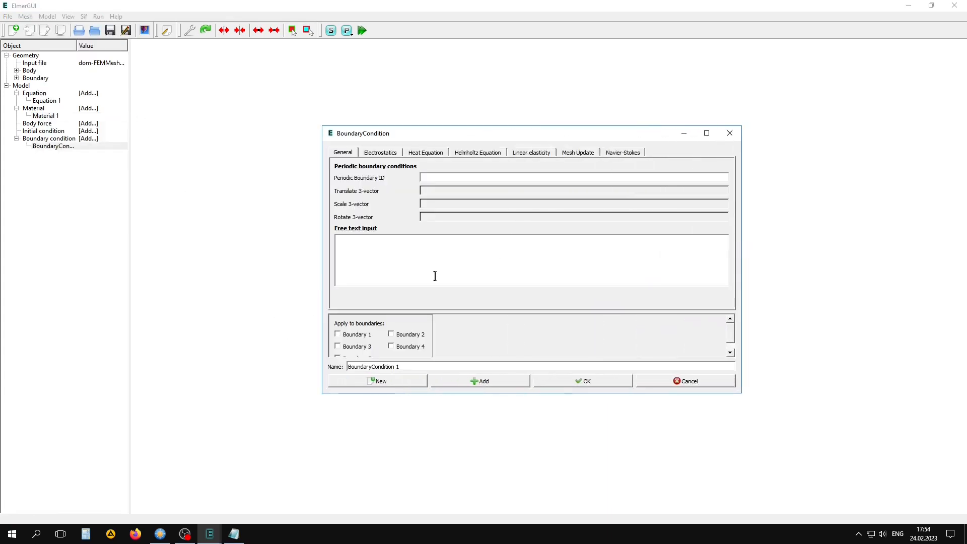
left_click_drag(426, 366, 343, 372)
type("o")
Set the Navier-Stokes Velocity 3 of boundary condition "o" to 0 and save the condition.
left_click(623, 152)
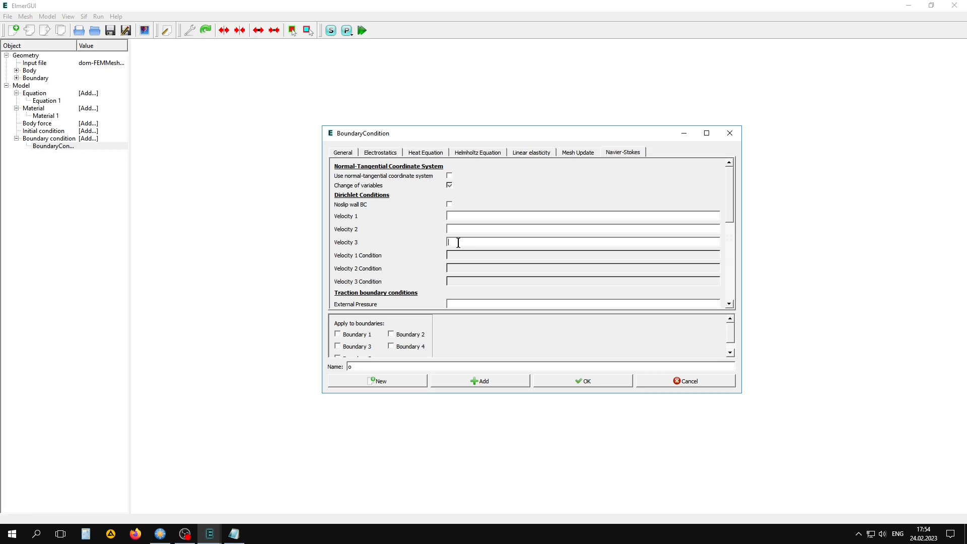
type("0")
left_click(454, 217)
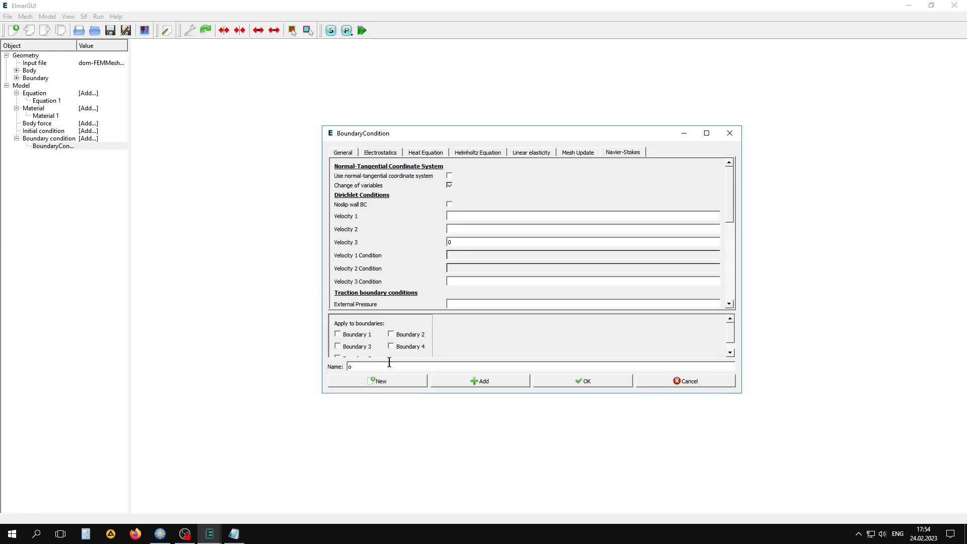
left_click(475, 379)
left_click(574, 382)
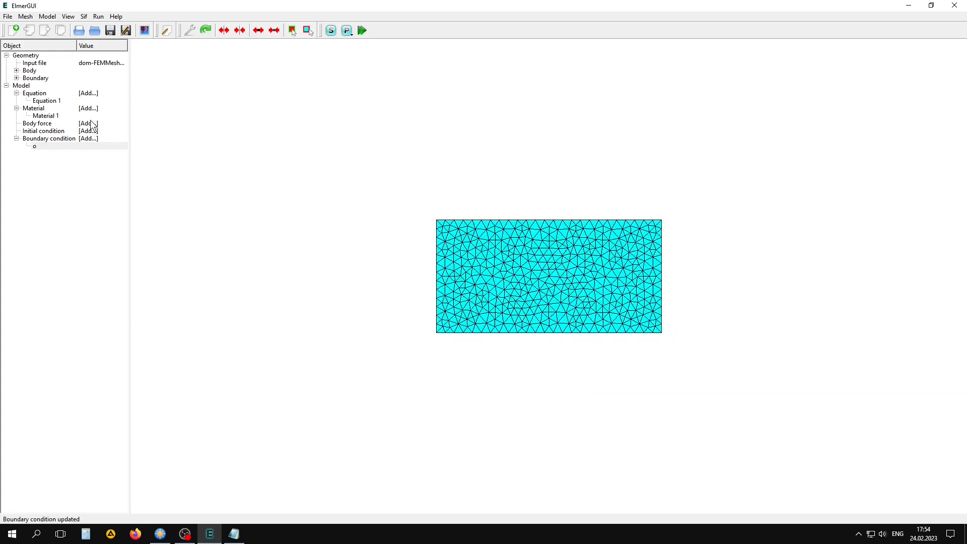
Add a second boundary condition to the model and name it "s".
left_click(48, 16)
mouse_move(81, 108)
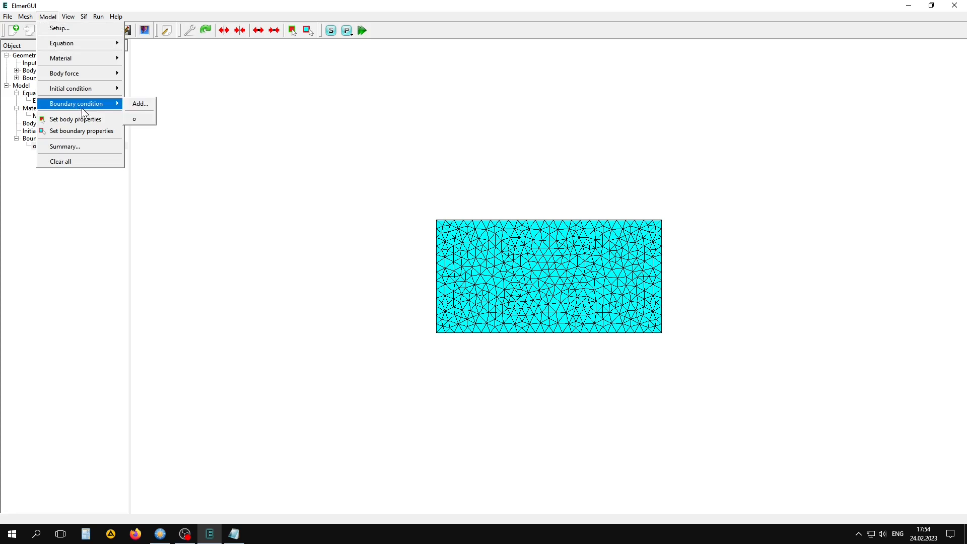
left_click(142, 104)
left_click_drag(412, 370, 331, 372)
type("s")
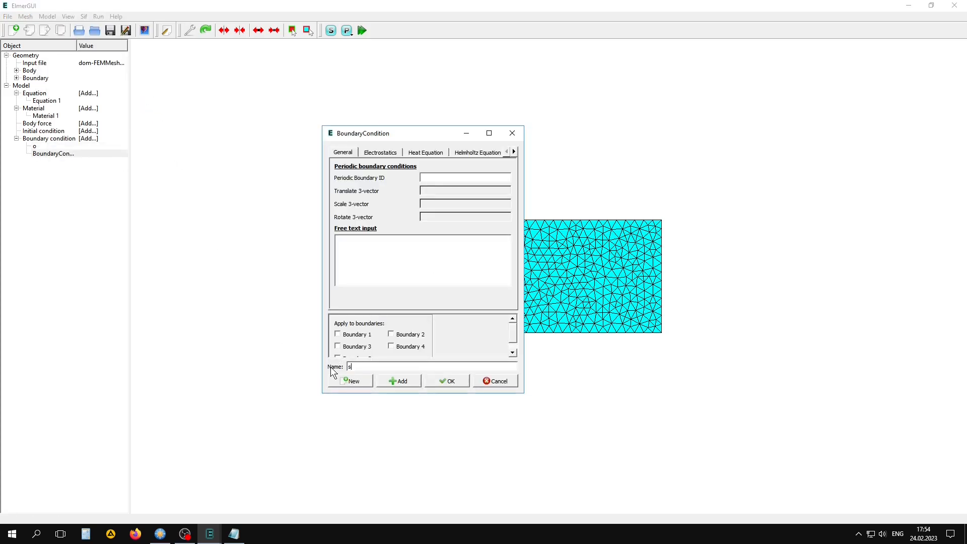
left_click_drag(517, 204, 715, 204)
Enable the Navier-Stokes no-slip wall option for boundary condition "s" and save the condition.
left_click(625, 152)
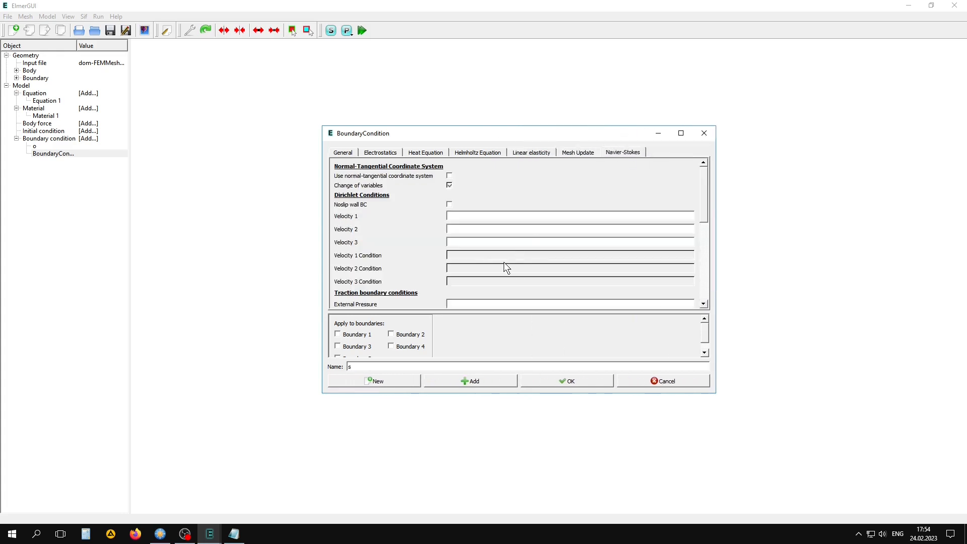
left_click(449, 204)
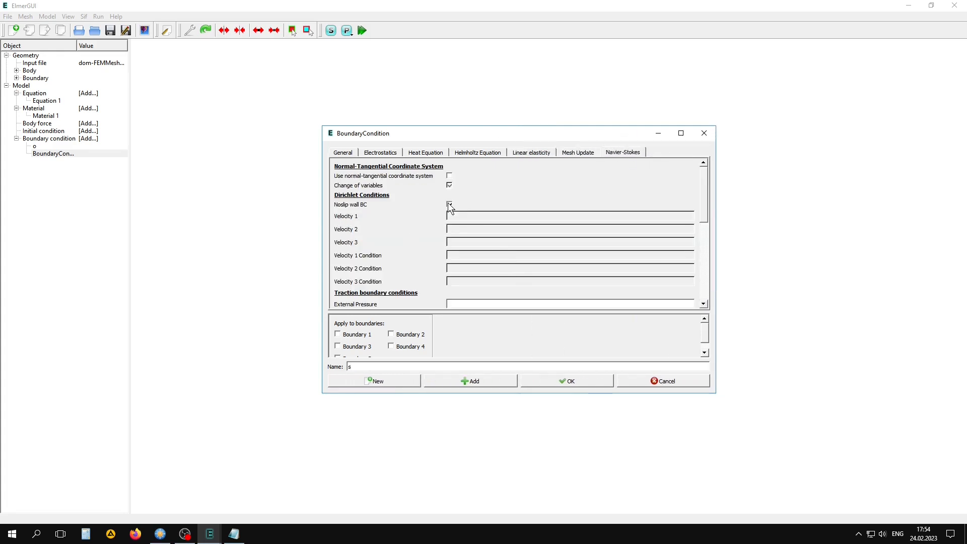
left_click(469, 382)
left_click(582, 387)
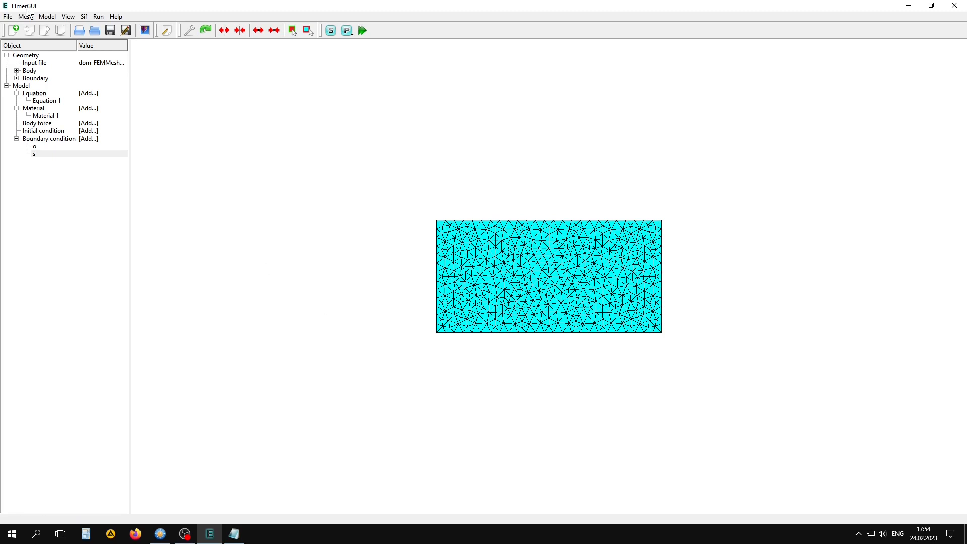
Add a third boundary condition to the model and name it "zd".
left_click(47, 16)
mouse_move(92, 102)
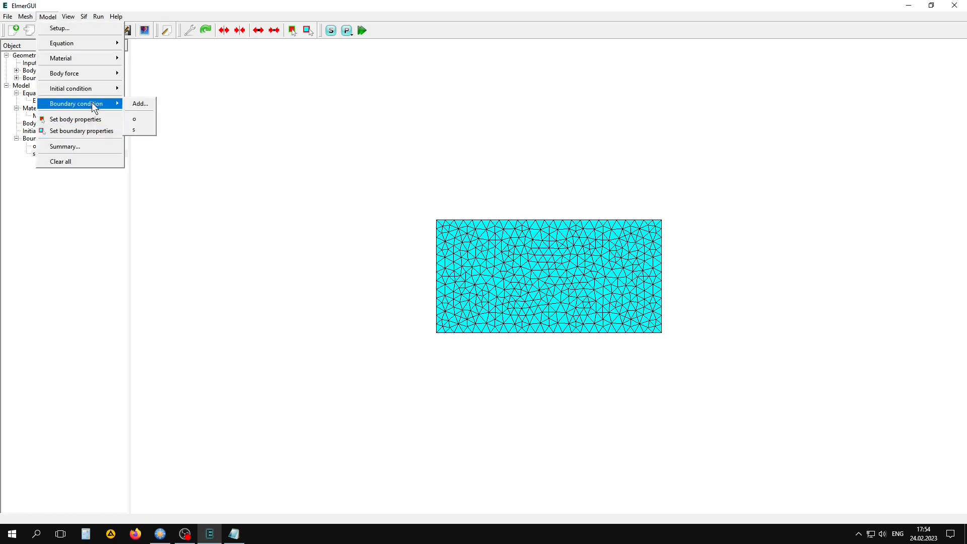
left_click(131, 99)
left_click_drag(405, 368, 316, 368)
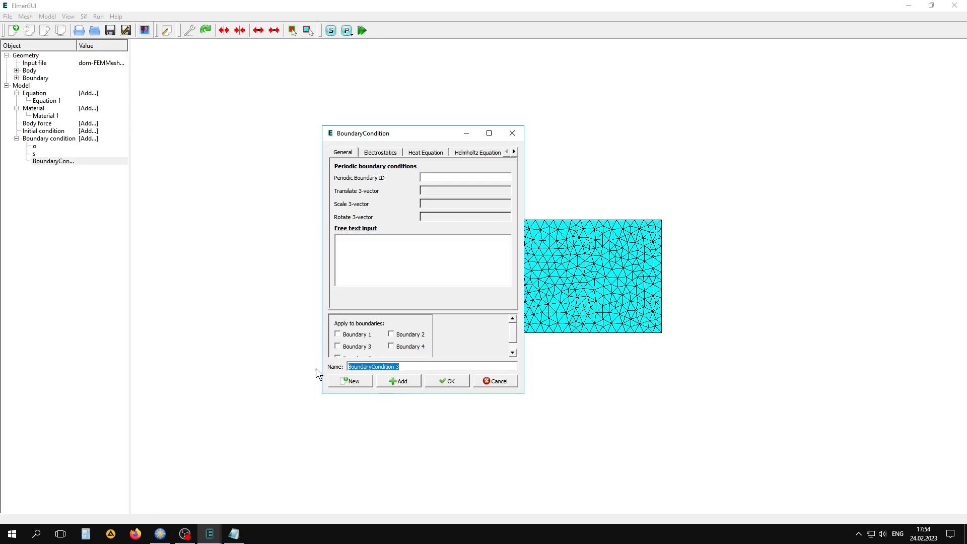
type("zd")
left_click_drag(524, 239, 752, 221)
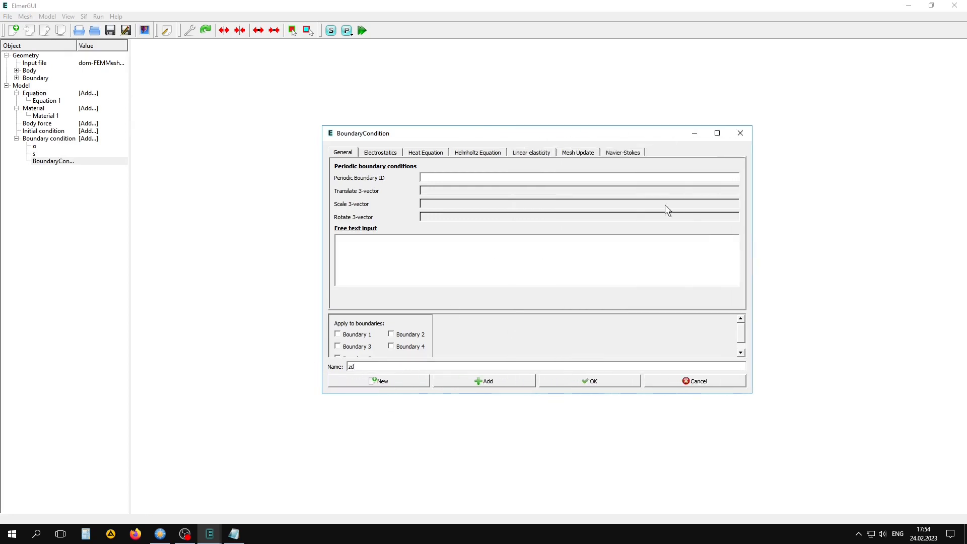
Set Navier-Stokes Velocity 1, 2 and 3 of boundary condition "zd" to 0 and save the condition.
left_click(620, 152)
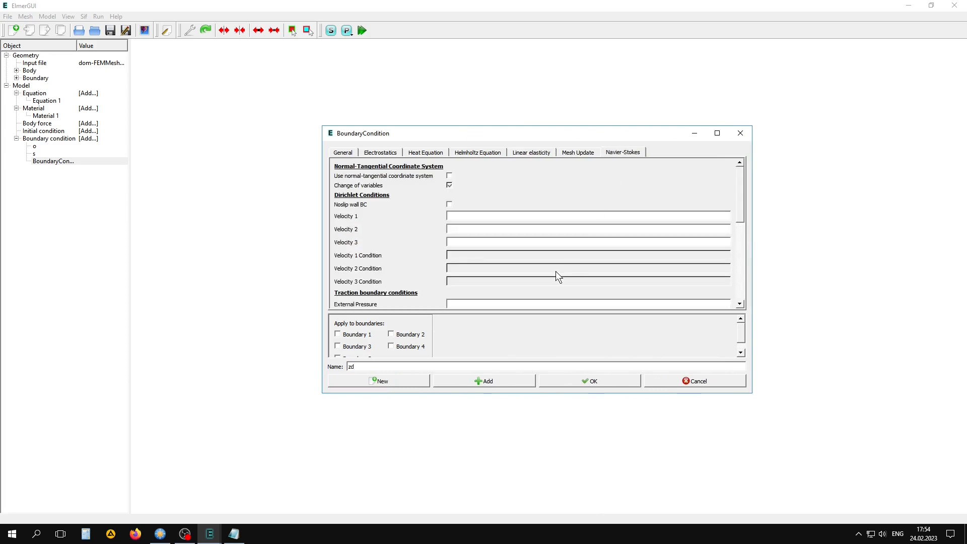
left_click(470, 215)
type("0")
left_click(464, 227)
type("0")
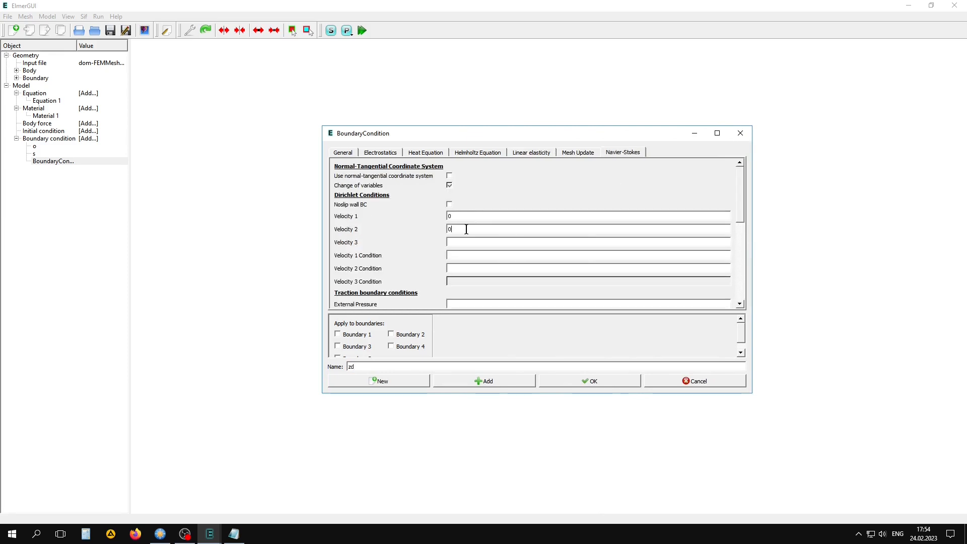
left_click(451, 243)
type("0")
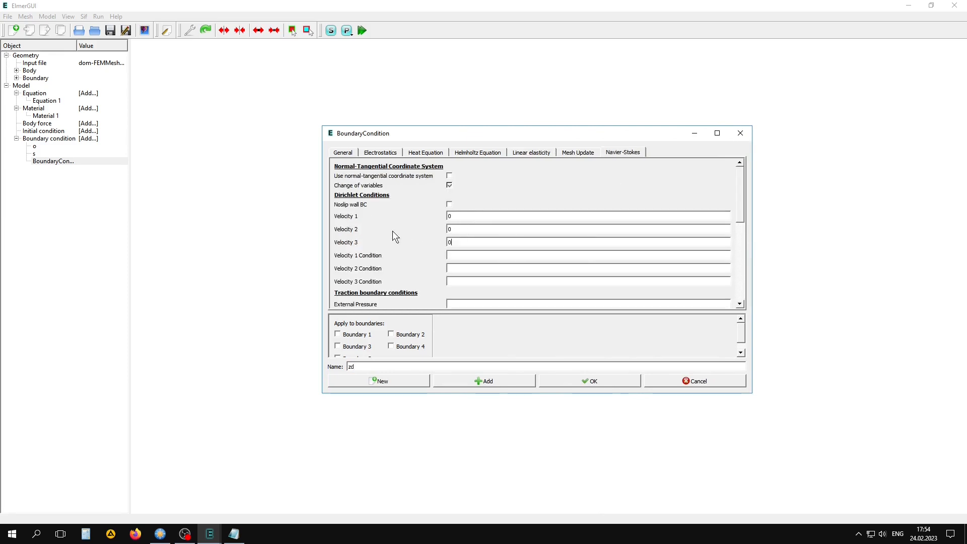
left_click(491, 380)
left_click(590, 384)
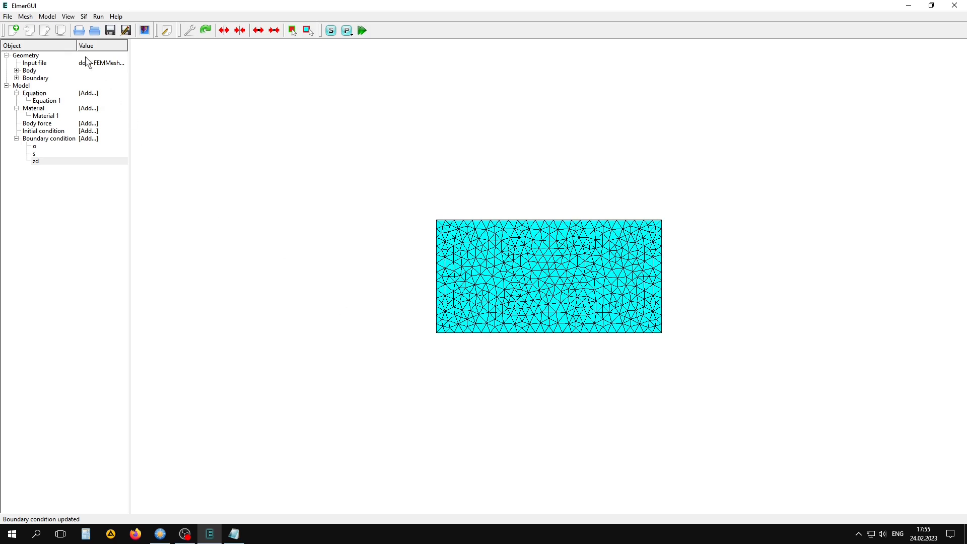
Add a fourth boundary condition to the model and name it "n".
left_click(48, 17)
mouse_move(93, 104)
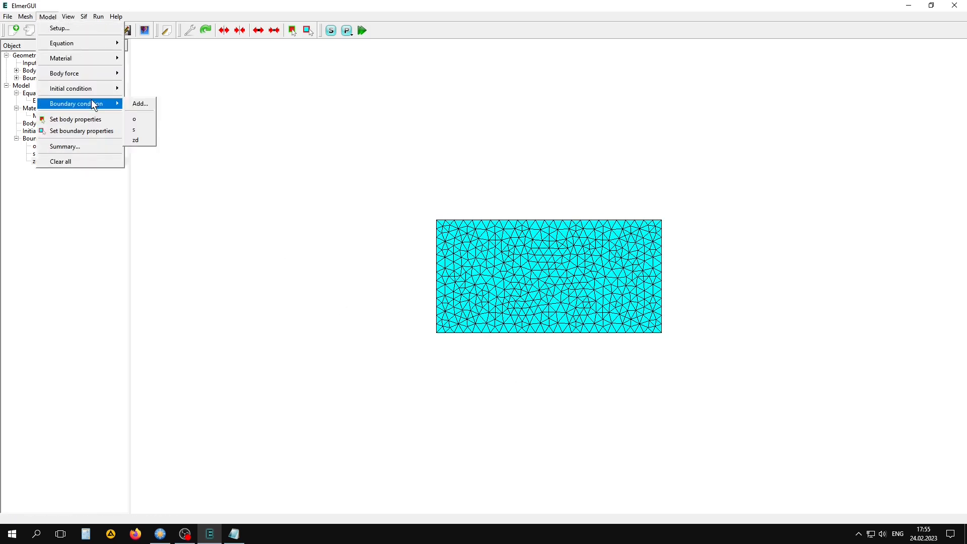
left_click(137, 103)
left_click_drag(413, 363, 309, 364)
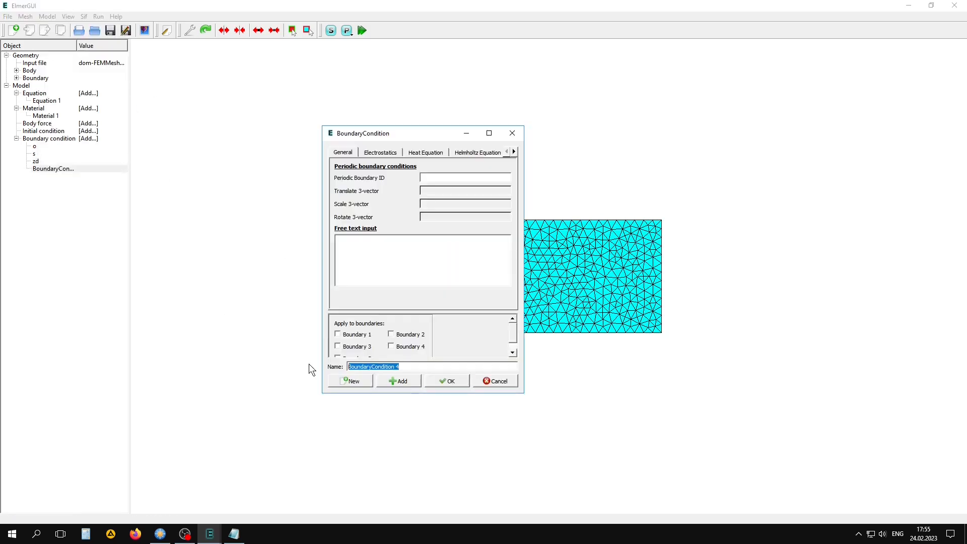
type("n")
left_click_drag(525, 208, 737, 209)
left_click_drag(585, 134, 499, 134)
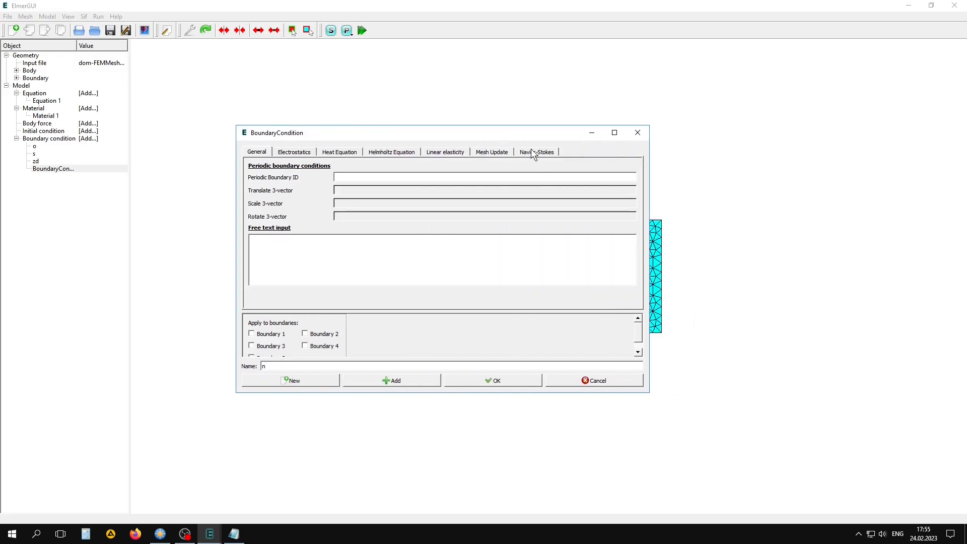
Set the Navier-Stokes Velocity 1 of boundary condition "n" to 10 and save the condition.
left_click(535, 151)
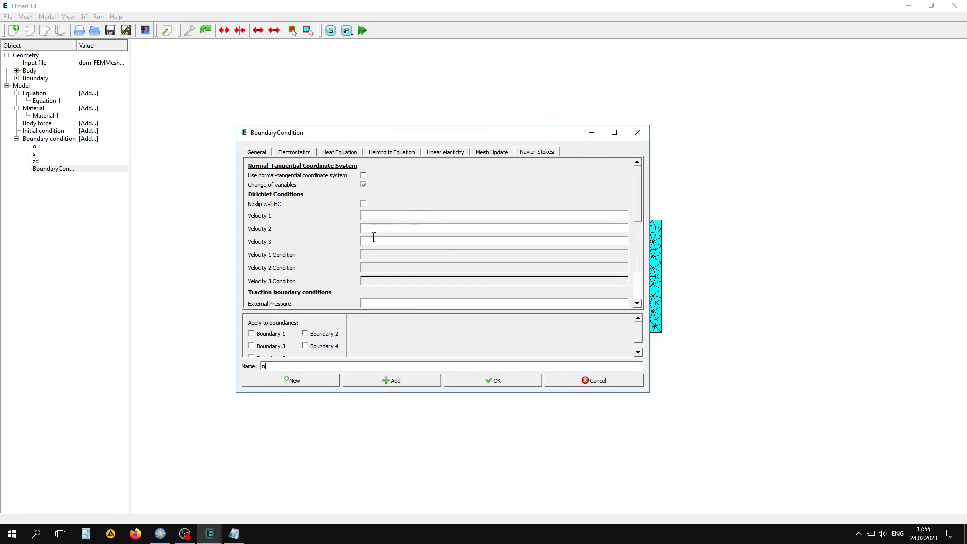
left_click(370, 215)
type("10")
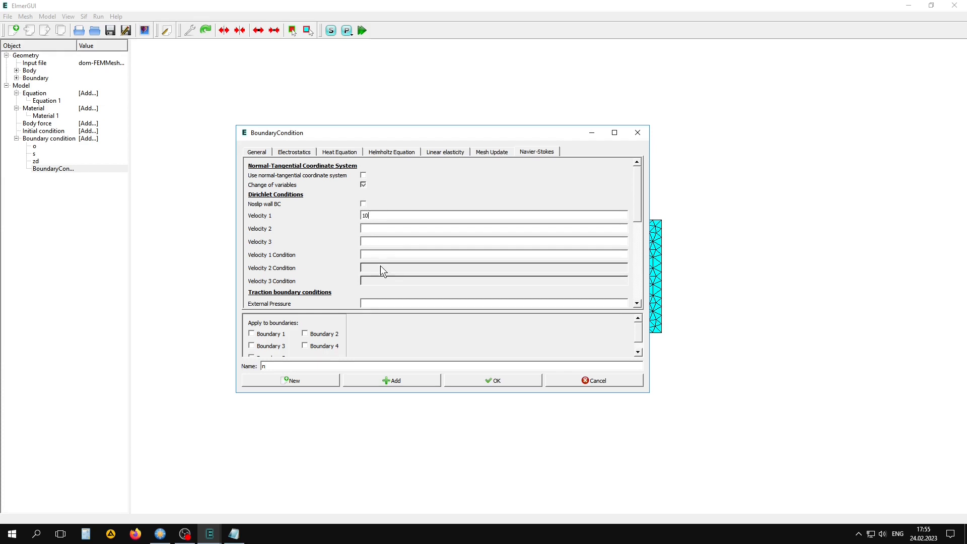
left_click(380, 382)
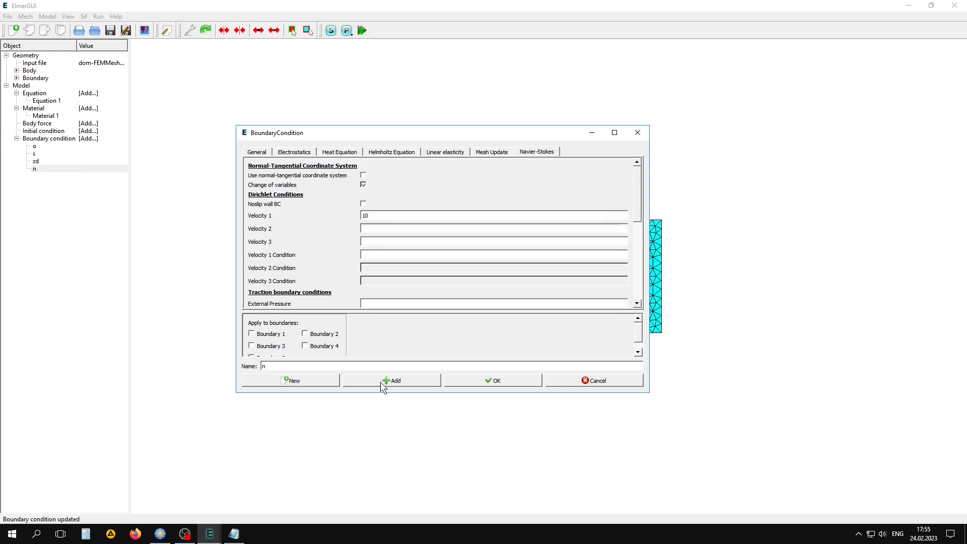
left_click(467, 380)
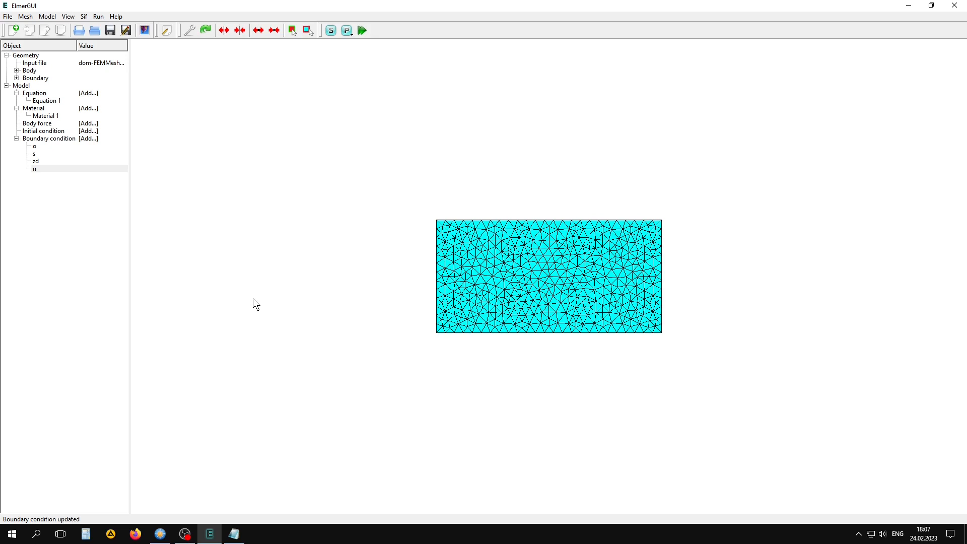
Add a fifth boundary condition and set its Navier-Stokes Velocity 2 and Velocity 3 to 0.
left_click(48, 16)
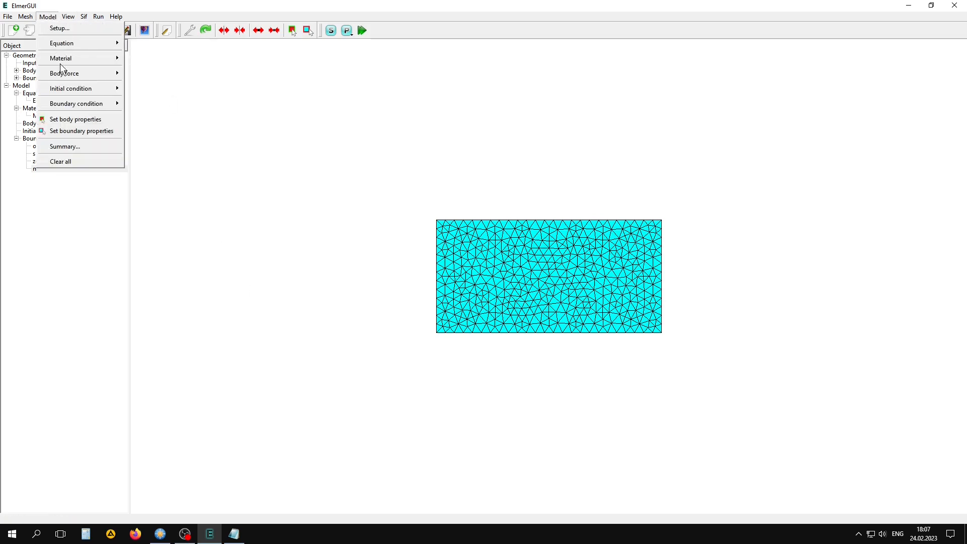
mouse_move(89, 104)
left_click(142, 104)
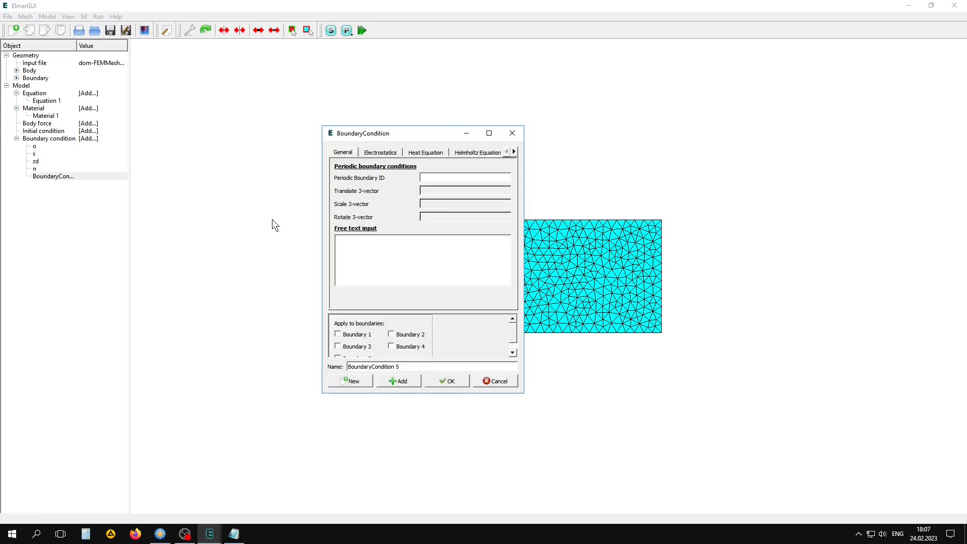
left_click_drag(525, 171, 714, 170)
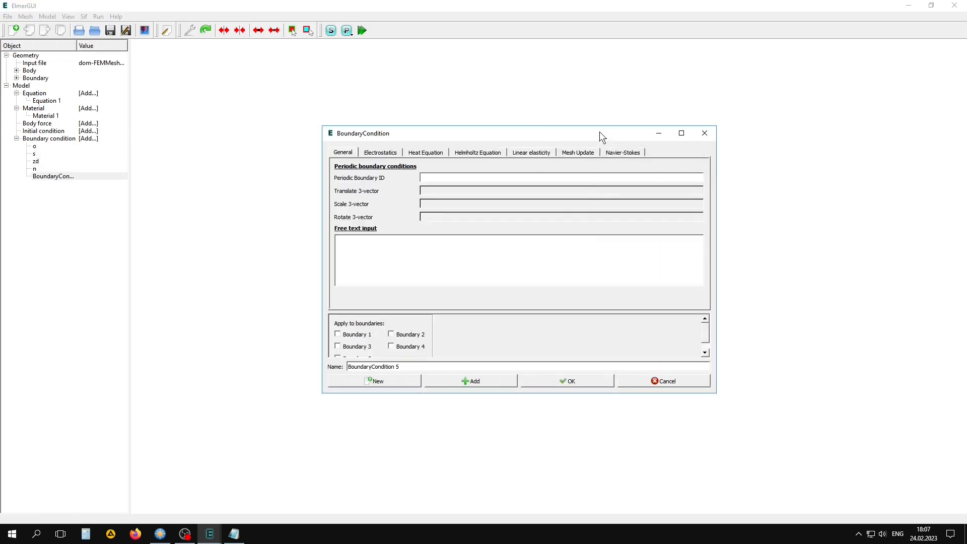
left_click_drag(600, 133, 528, 138)
left_click(548, 156)
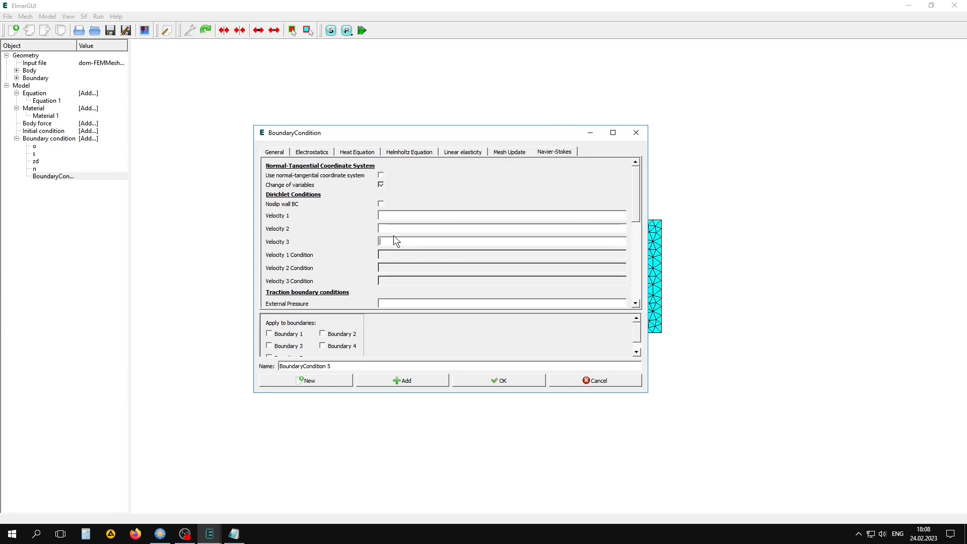
type("0")
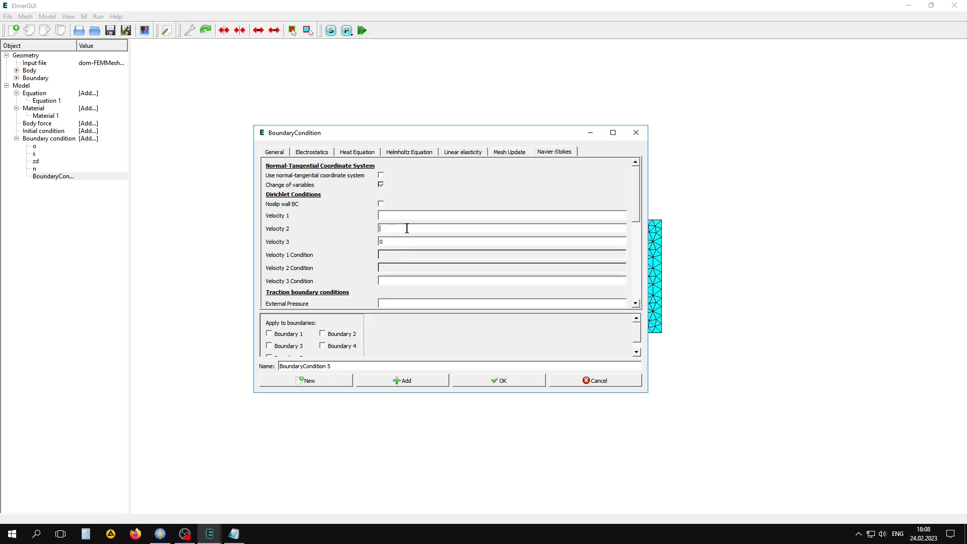
type("0")
left_click(395, 215)
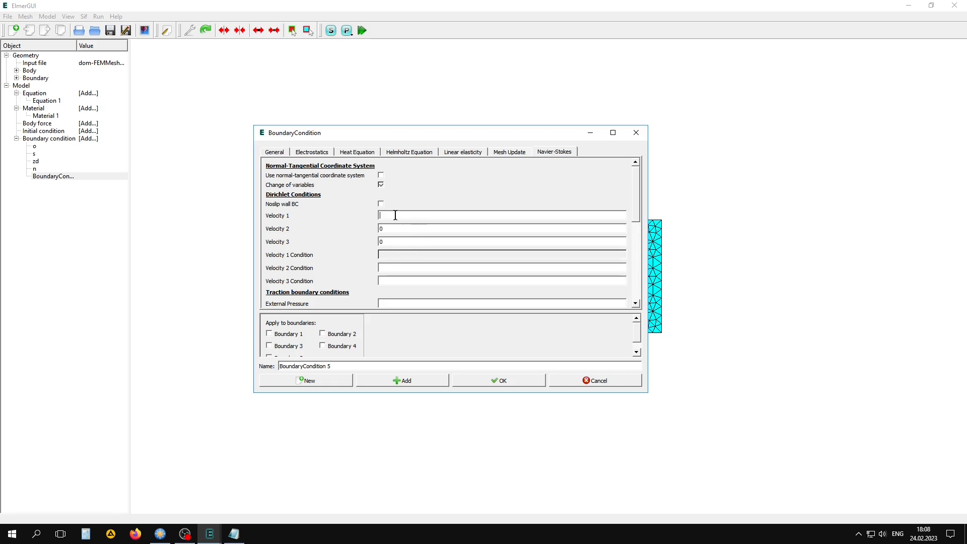
Switch to Notepad and examine the variable, type and value pairs of the height-dependent velocity expression.
left_click(234, 534)
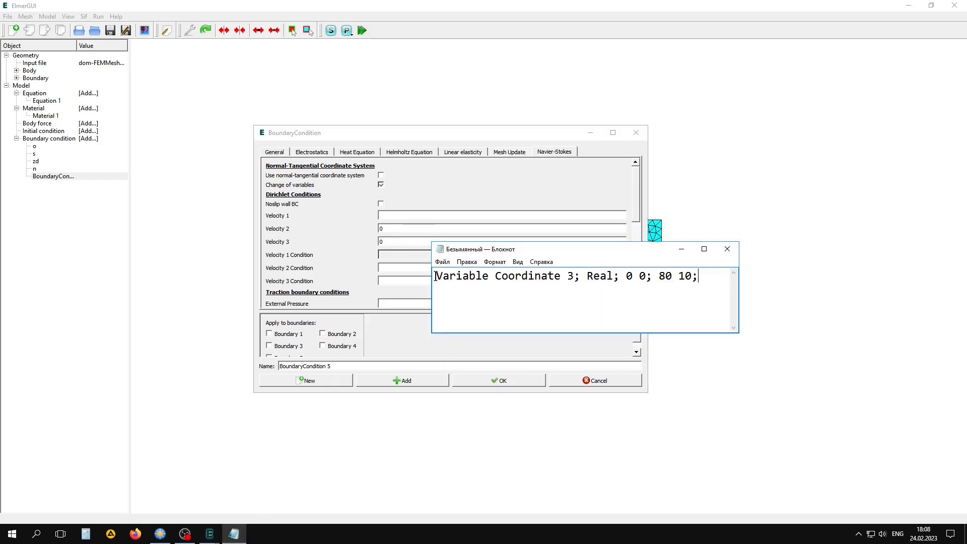
left_click_drag(436, 275, 571, 276)
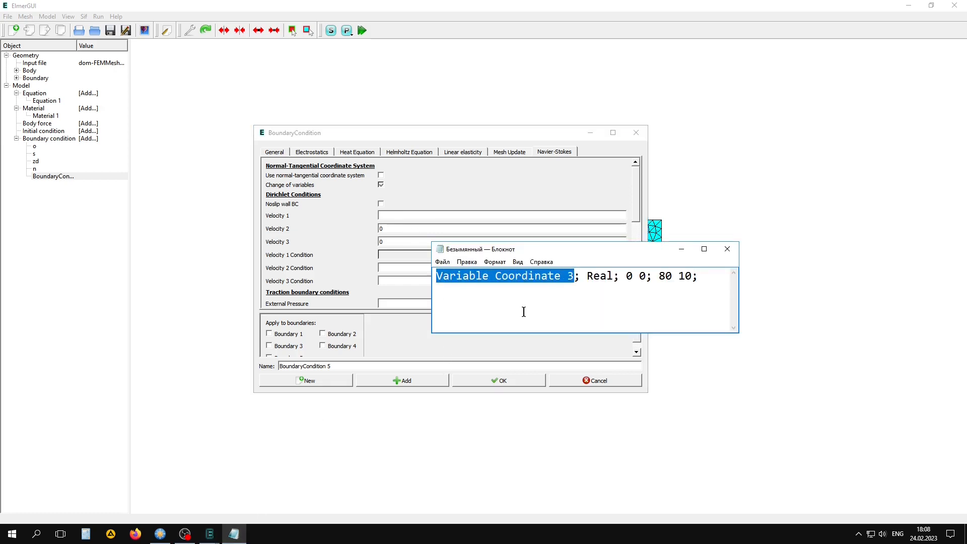
double_click(570, 276)
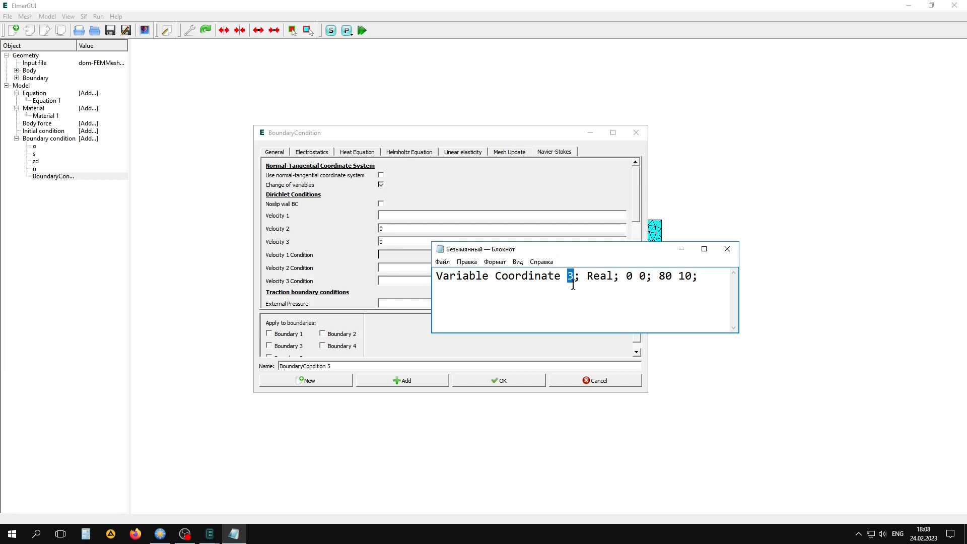
left_click(566, 293)
left_click_drag(585, 276, 640, 276)
left_click(631, 277)
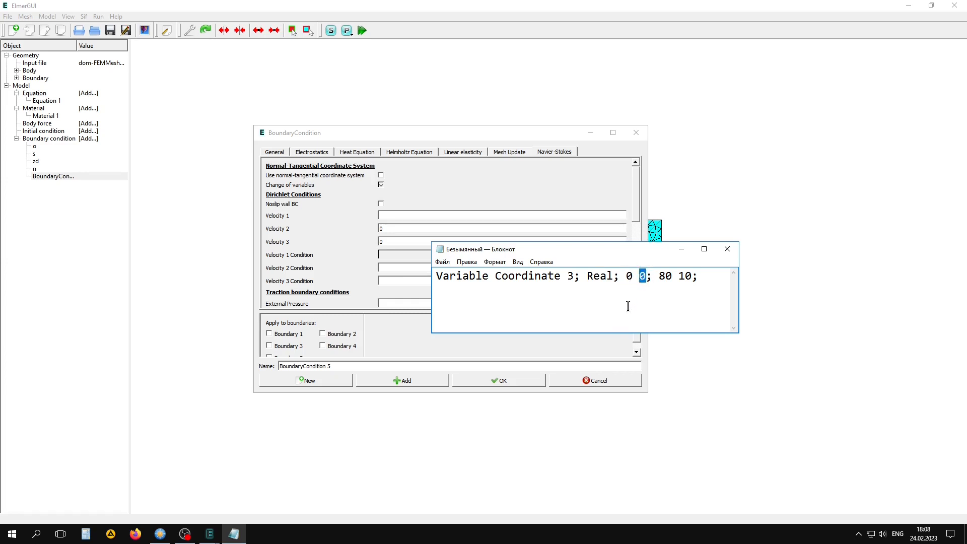
left_click(657, 305)
left_click_drag(659, 276, 692, 276)
left_click(676, 295)
double_click(660, 276)
left_click(612, 304)
Copy "Variable Coordinate 3; Real; 0 0; 80 10;" from Notepad into Velocity 1 of the fifth boundary condition in ElmerGUI.
left_click_drag(436, 276, 698, 277)
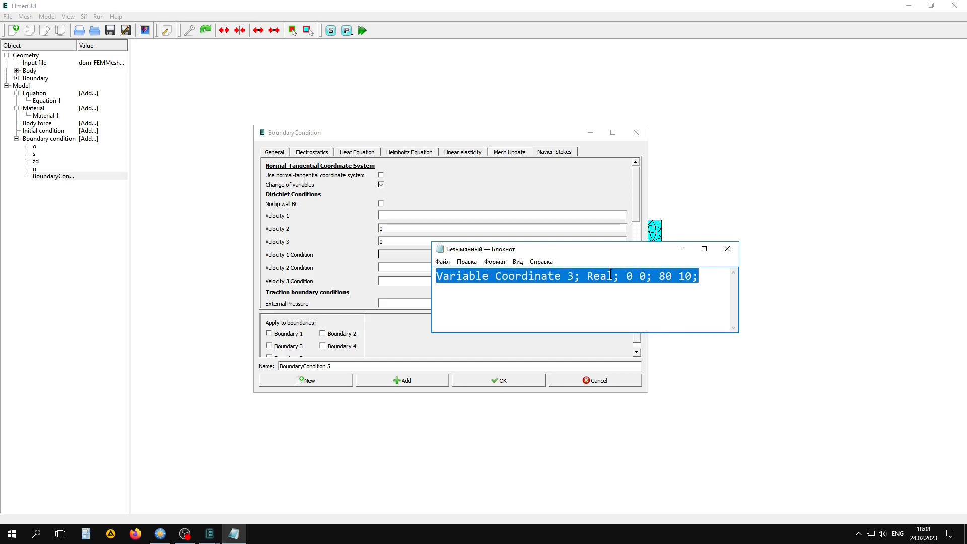
right_click(611, 275)
left_click(627, 306)
left_click(383, 216)
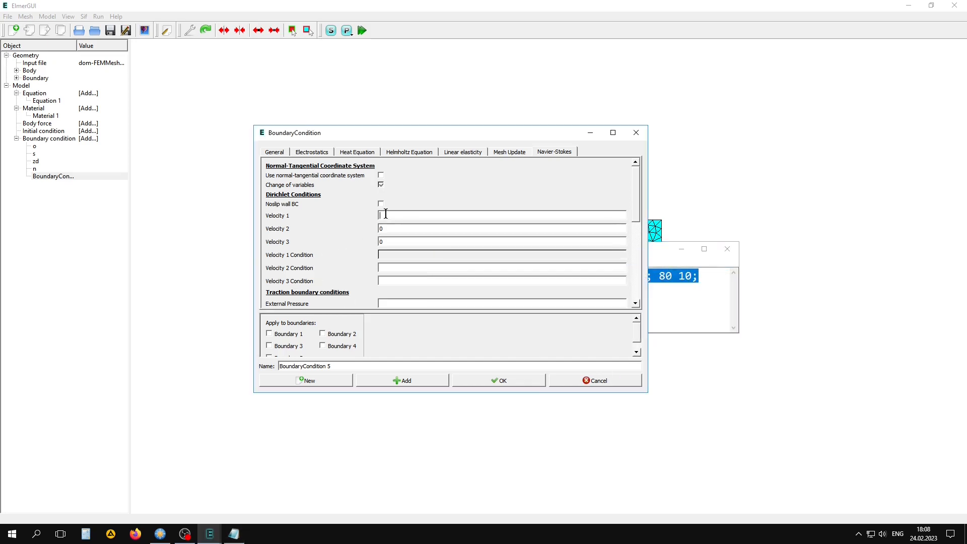
right_click(386, 215)
left_click(401, 266)
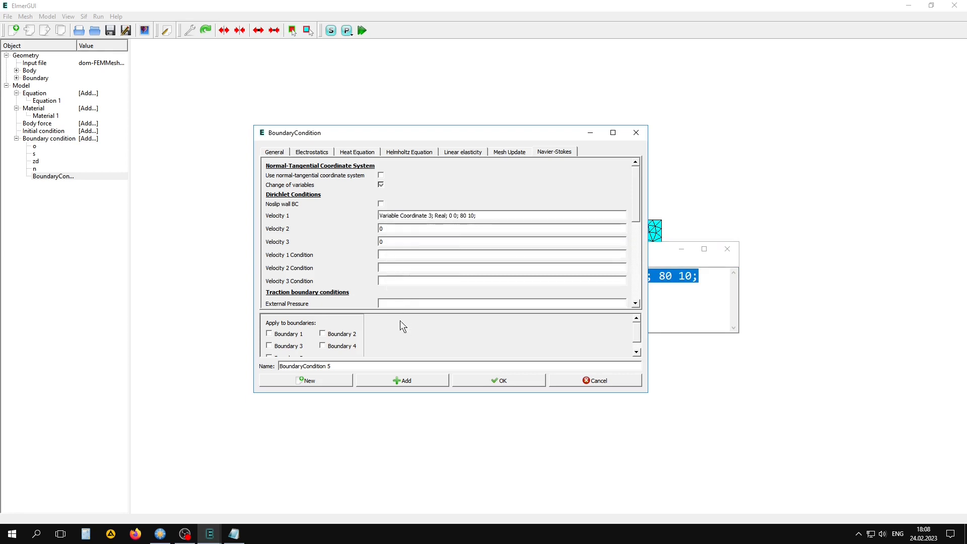
Name the fifth boundary condition "v", save it and minimize Notepad.
left_click_drag(353, 366, 281, 368)
type("v")
left_click(409, 380)
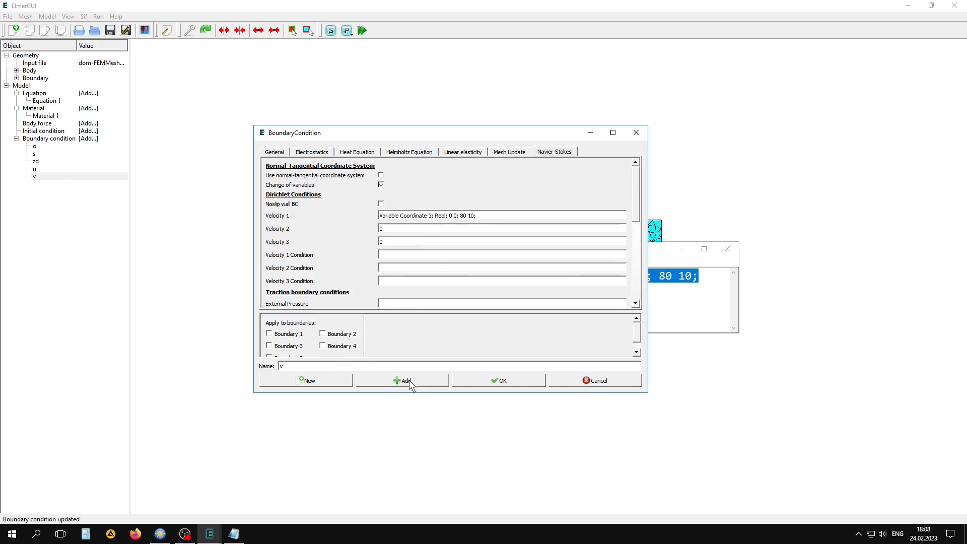
left_click(496, 379)
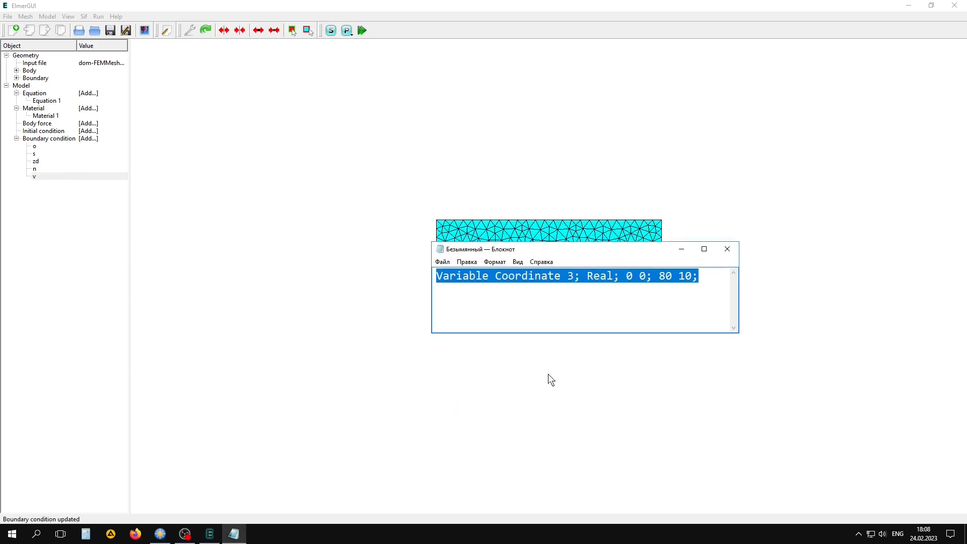
left_click(682, 248)
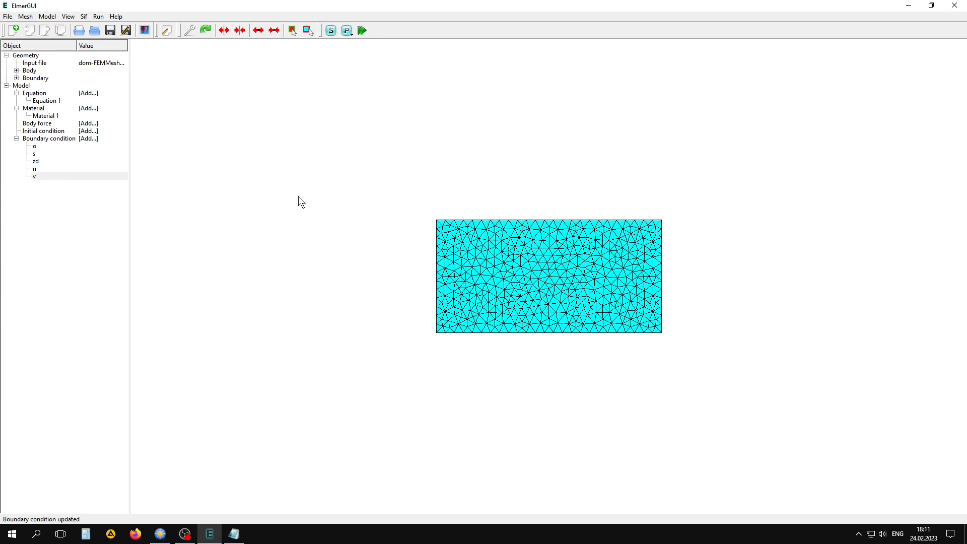
Enable assigning boundary properties by surface selection and apply condition "o" to boundary 2 of the box mesh.
left_click(308, 31)
scroll(478, 343, "up", 5)
scroll(479, 335, "down", 3)
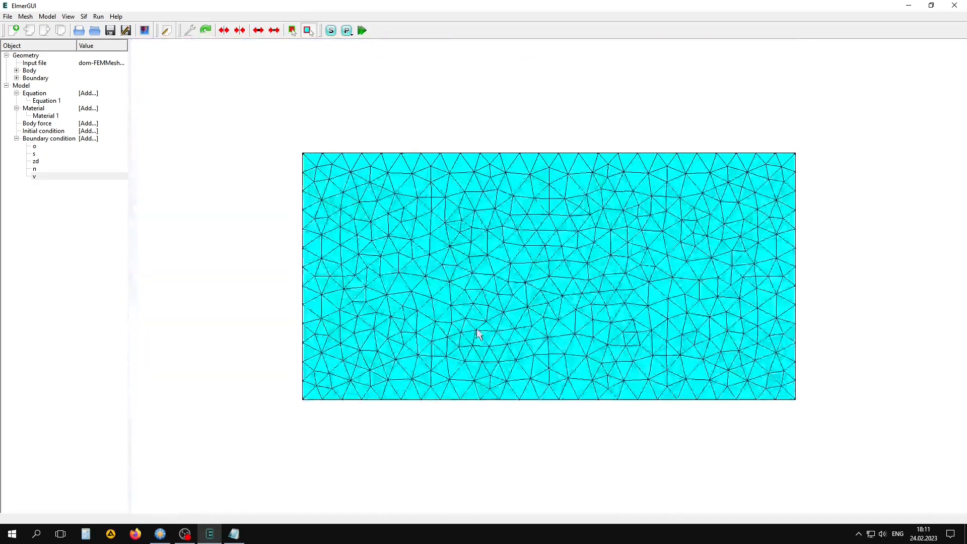
left_click_drag(478, 335, 415, 318)
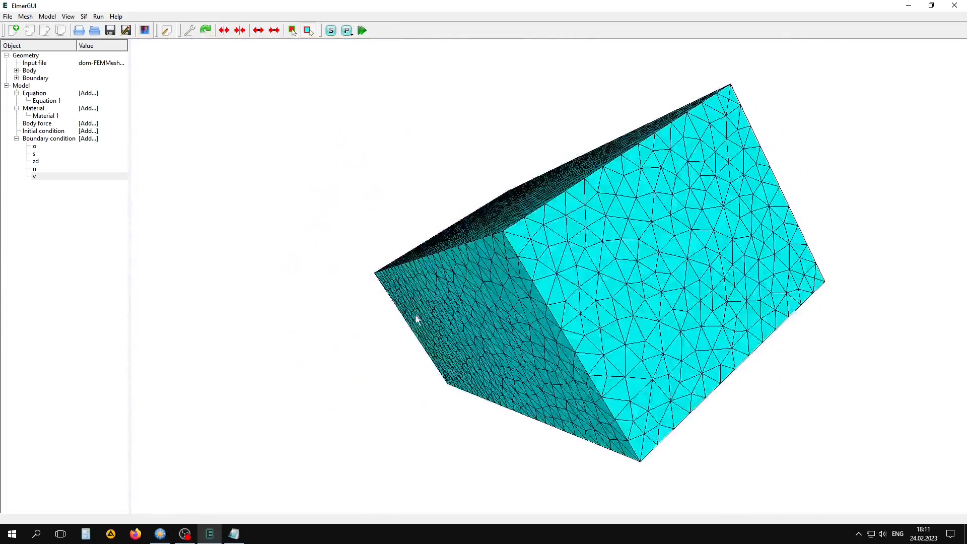
double_click(620, 269)
left_click(523, 259)
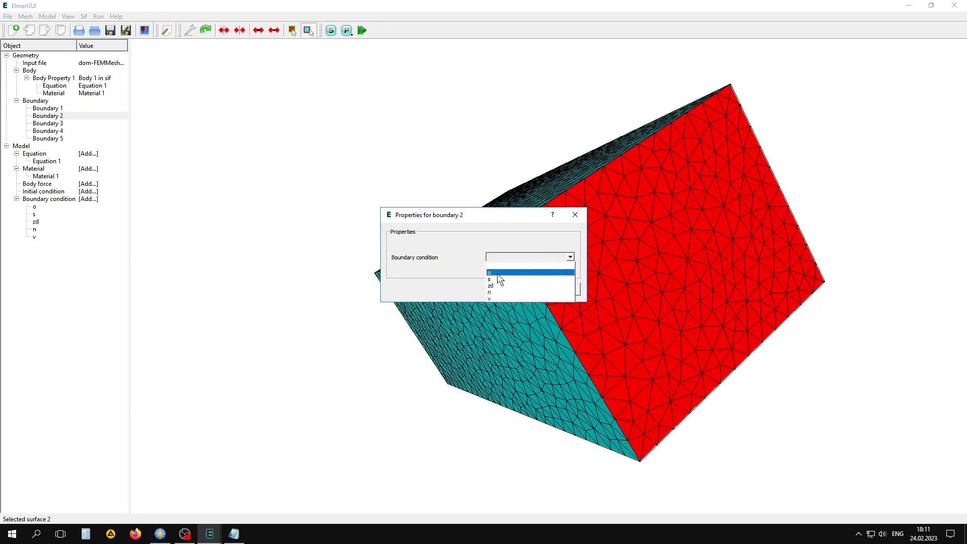
left_click(497, 273)
left_click(517, 291)
Assign boundary condition "n" to boundary 3 of the mesh.
left_click_drag(302, 339, 498, 281)
double_click(499, 269)
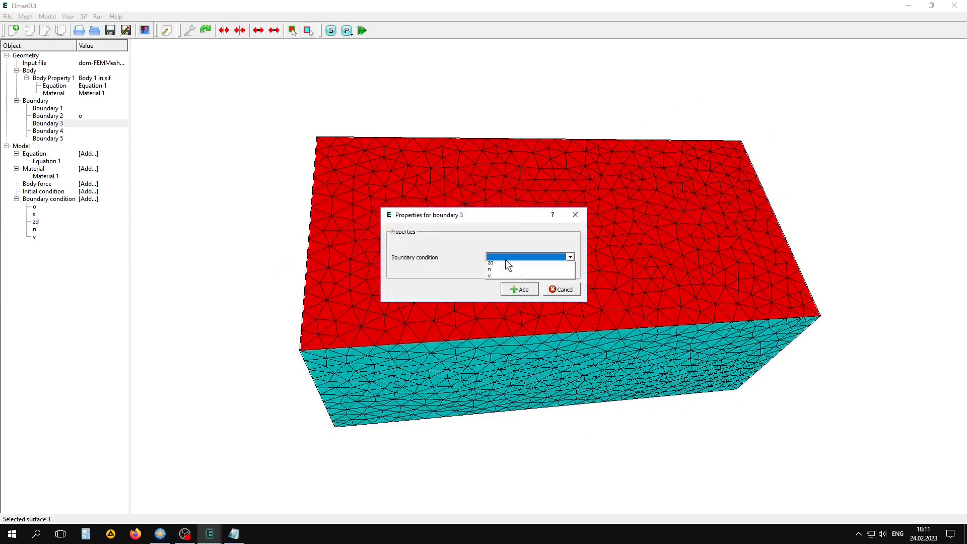
left_click(506, 259)
left_click(492, 292)
left_click(516, 291)
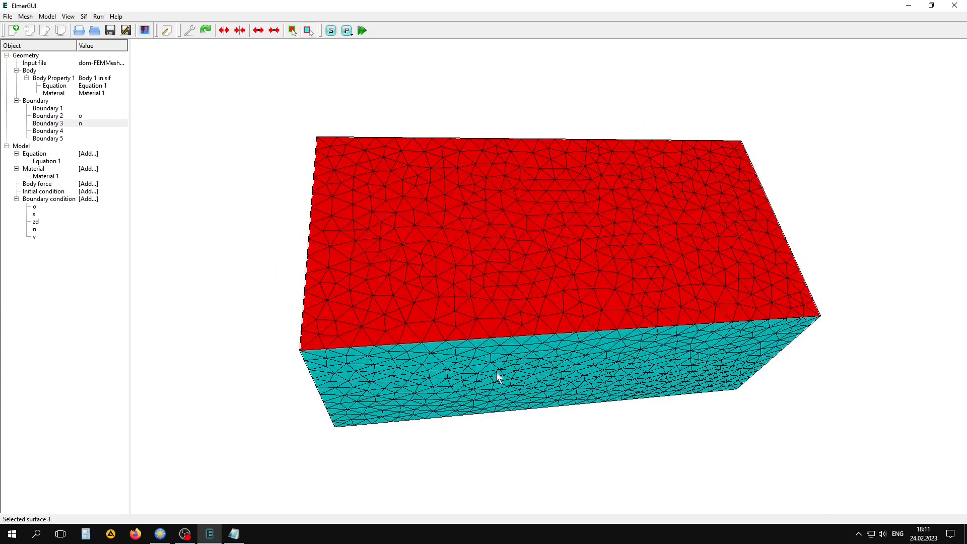
Assign boundary condition "s" to boundary 4 of the mesh.
left_click_drag(499, 377, 484, 294)
double_click(483, 295)
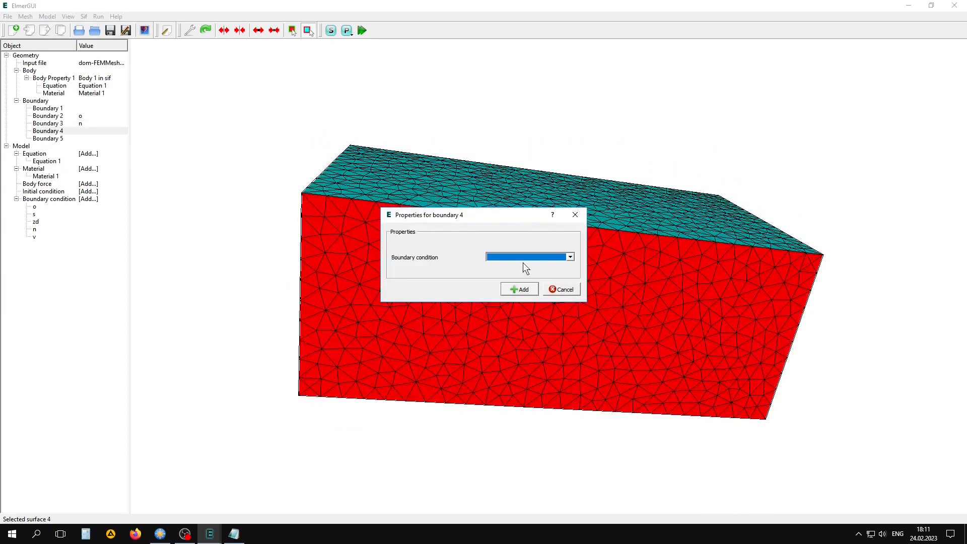
left_click(525, 258)
left_click(504, 279)
key("Return")
Assign boundary condition "zd" to boundary 5, the face with the locally refined mesh.
left_click_drag(407, 310, 522, 160)
double_click(515, 274)
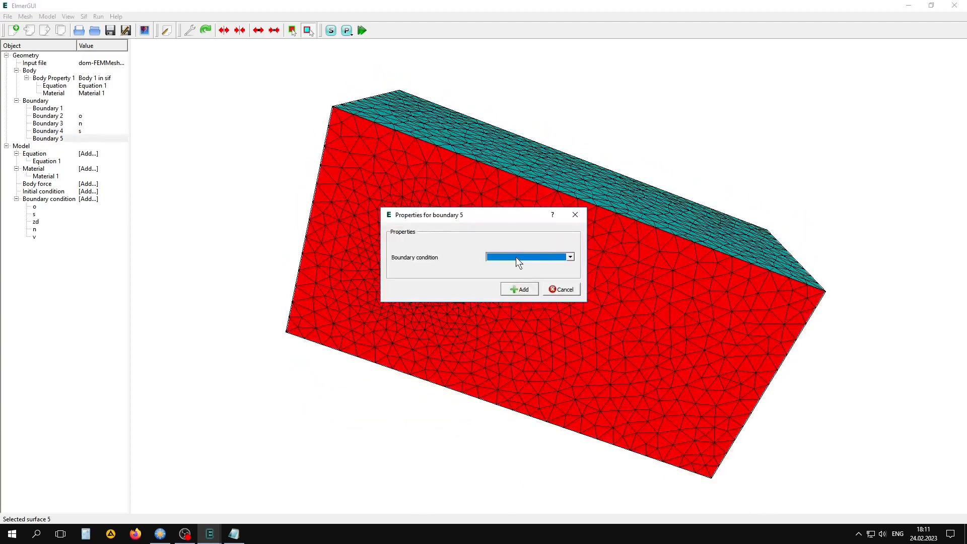
left_click(515, 257)
left_click(501, 285)
left_click(511, 291)
Assign the height-dependent inlet condition "v" to boundary 1, the end face opposite the outlet.
left_click_drag(511, 291, 405, 248)
scroll(405, 248, "up", 5)
scroll(405, 247, "down", 5)
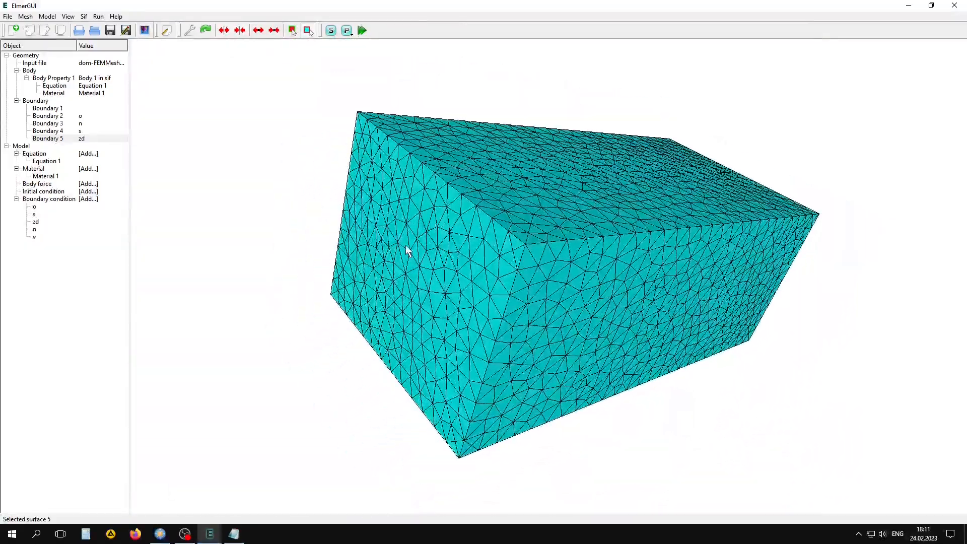
double_click(406, 245)
left_click(525, 256)
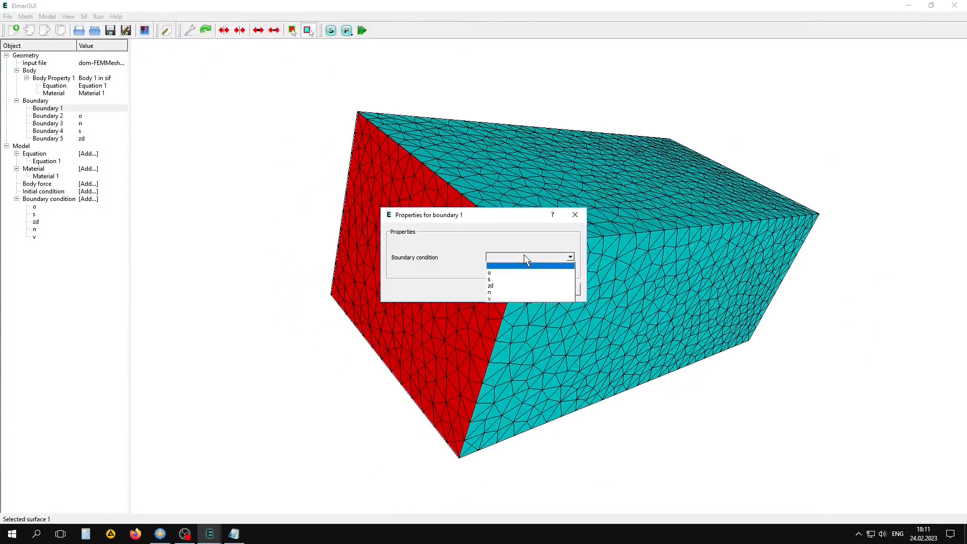
left_click(491, 297)
left_click(521, 290)
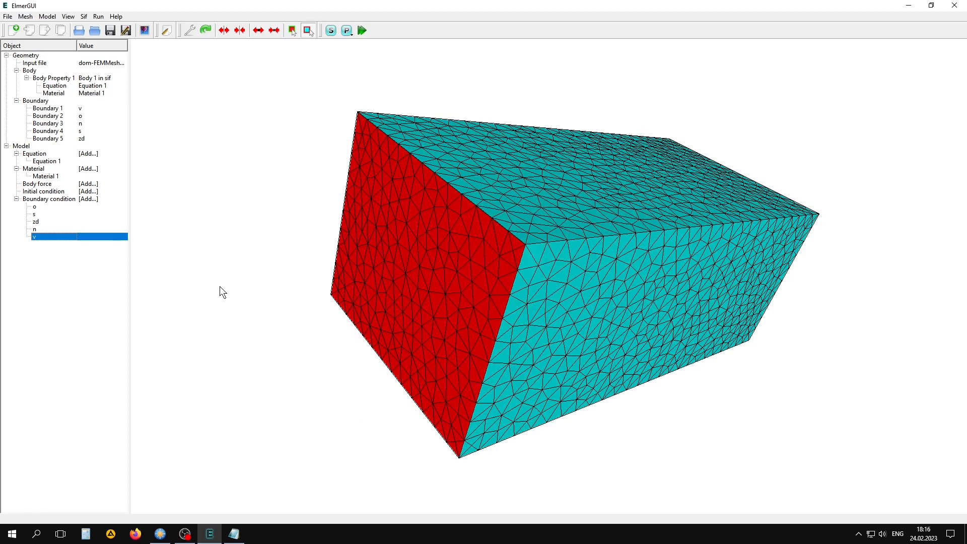
Save the project in the D:/test/elmer folder and generate the solver input file.
left_click(45, 31)
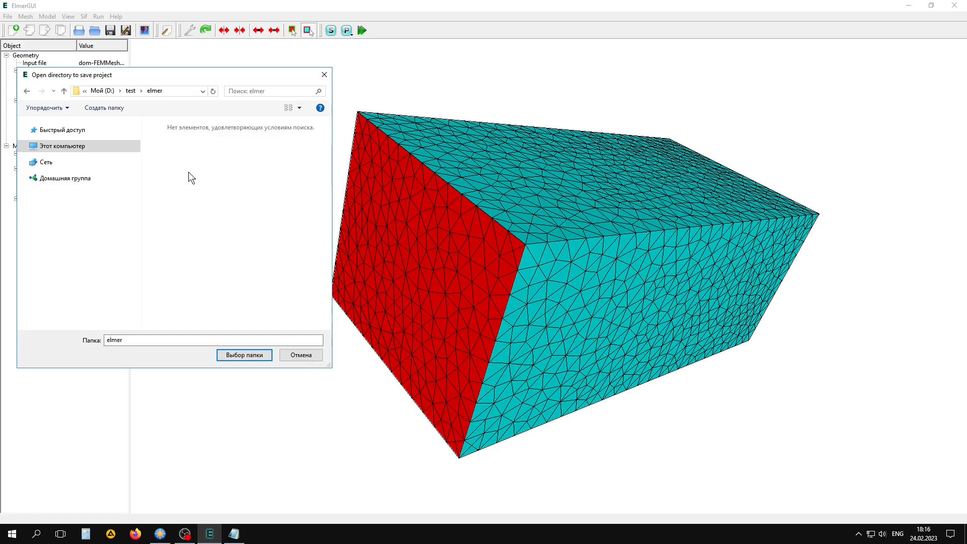
left_click(233, 355)
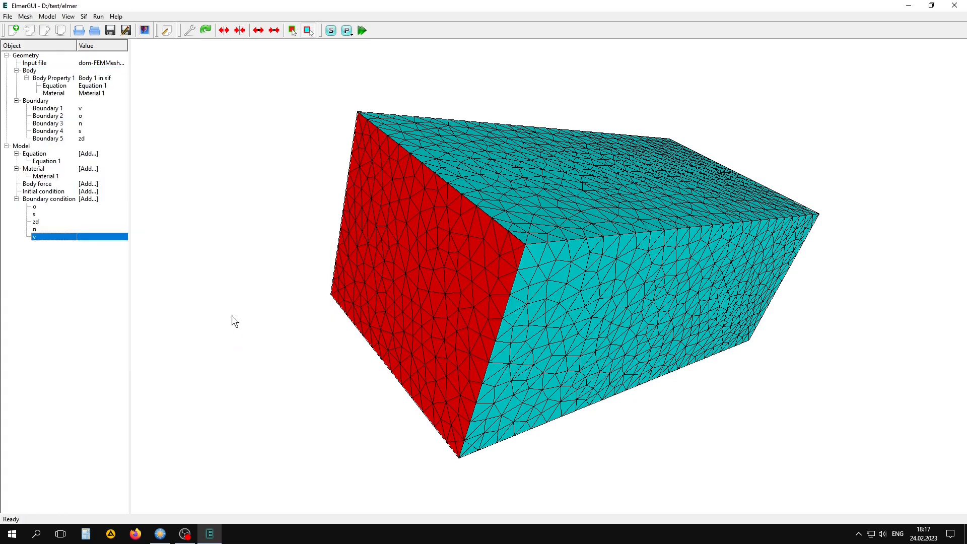
left_click(84, 16)
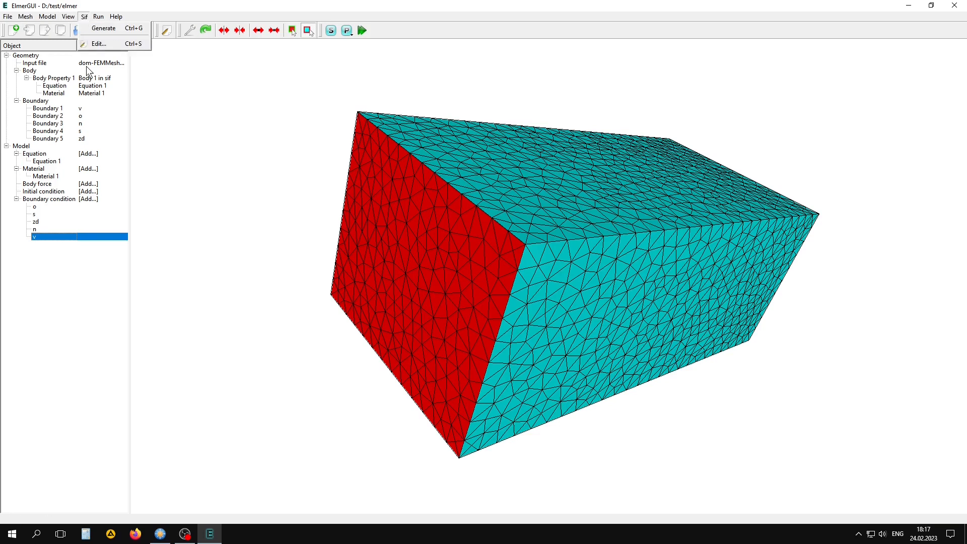
left_click(103, 28)
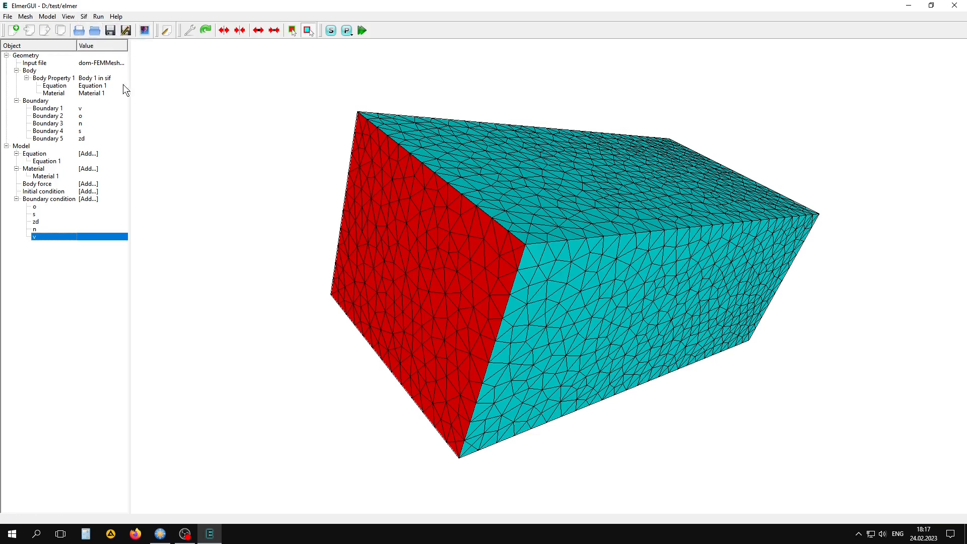
Open the solver input file, review its solver, material and boundary condition sections, and run the solver from it.
left_click(167, 30)
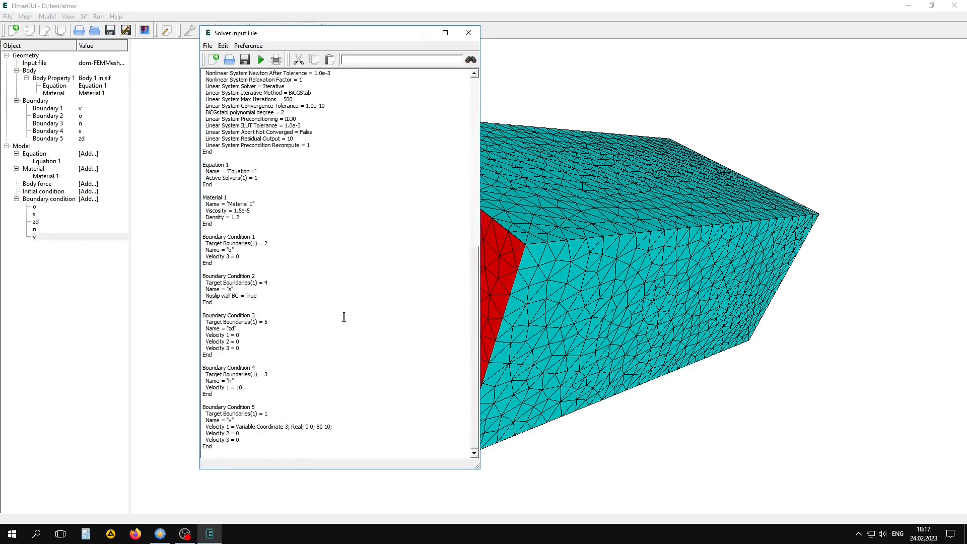
scroll(295, 444, "up", 14)
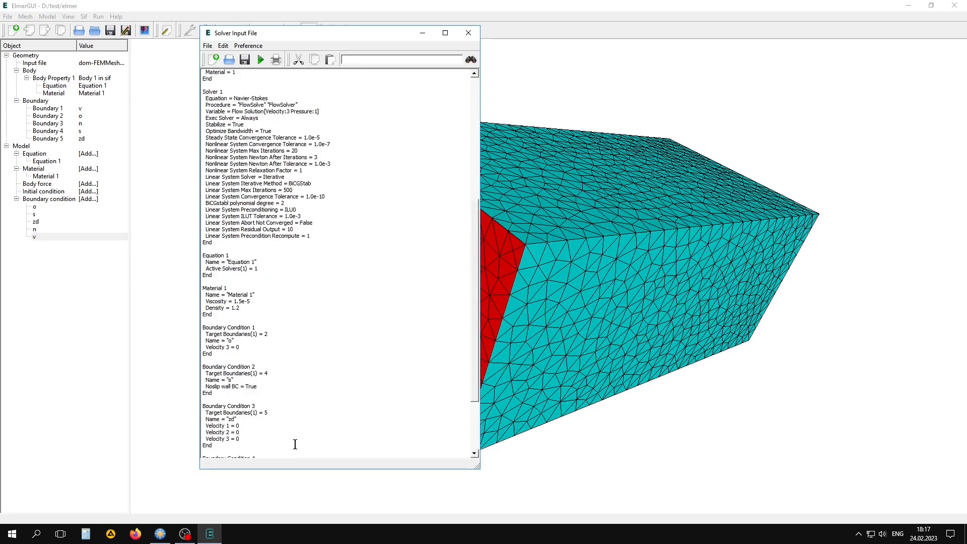
scroll(295, 432, "down", 7)
scroll(295, 432, "down", 7)
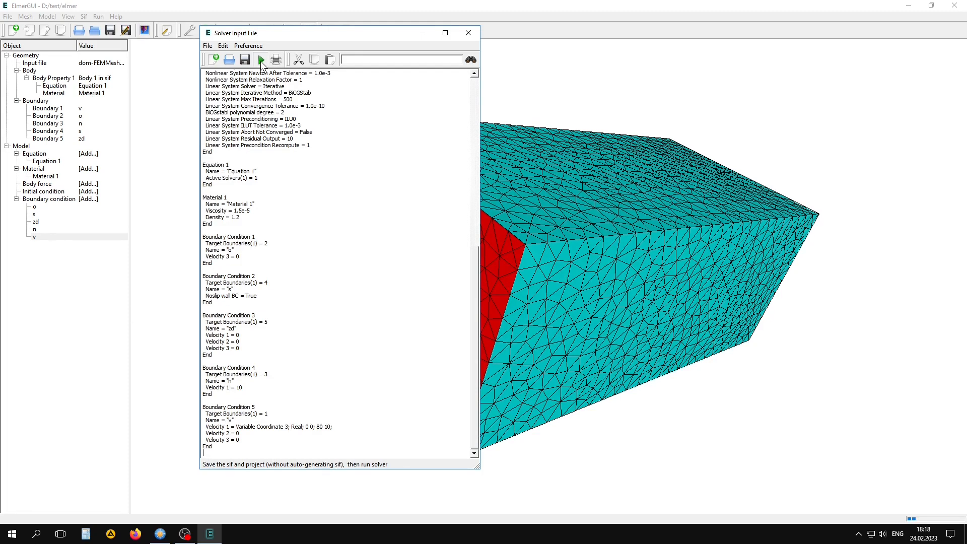
left_click(261, 62)
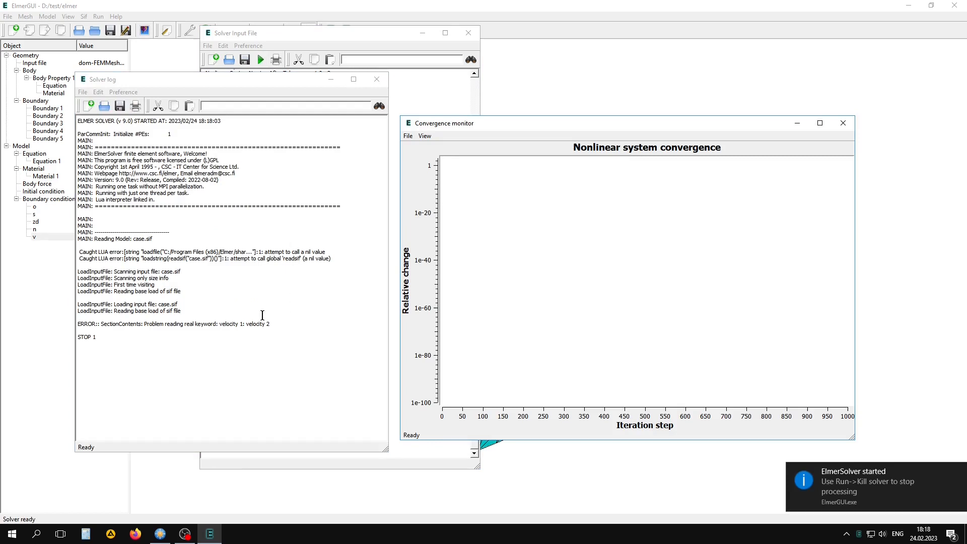
Examine the error line in the solver log, and close the log and the convergence monitor.
left_click_drag(78, 324, 270, 324)
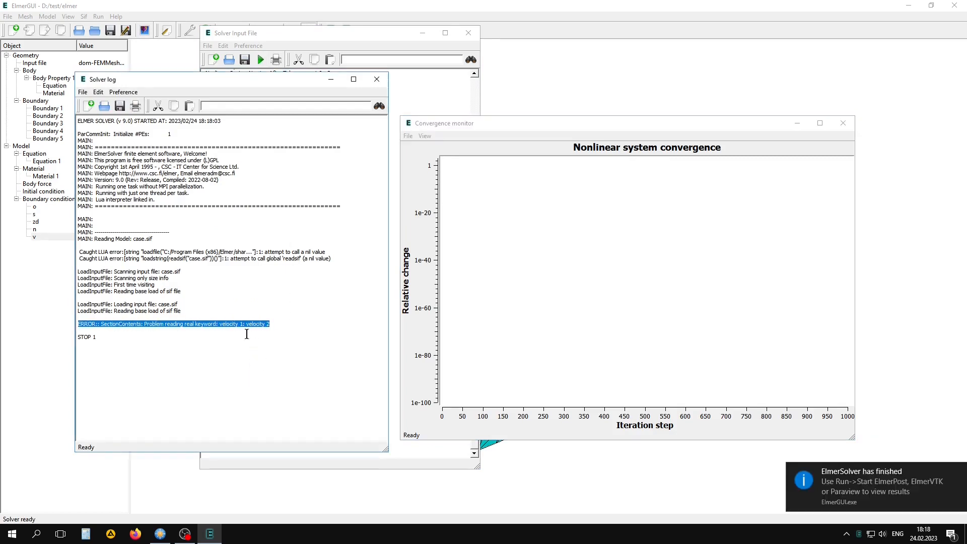
left_click(229, 319)
left_click_drag(222, 318, 272, 321)
left_click(267, 324)
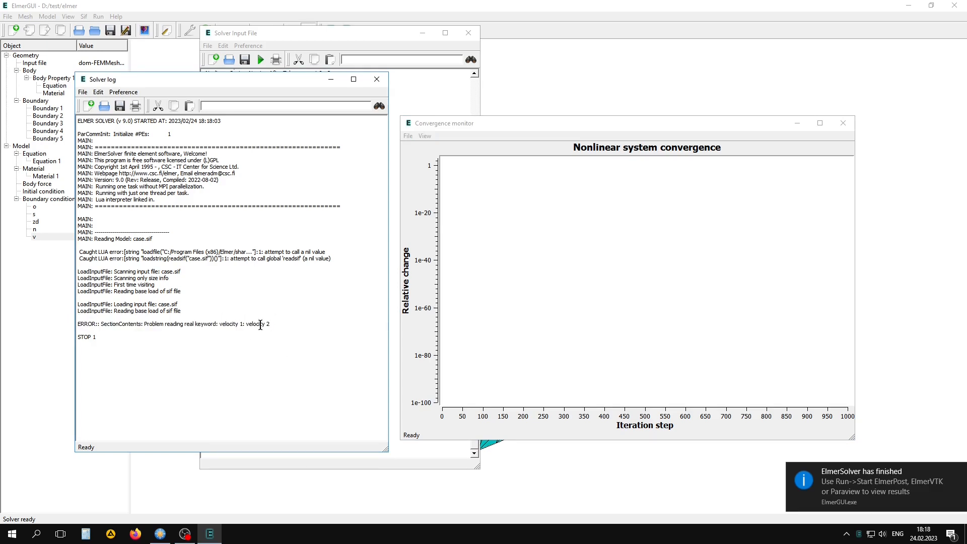
left_click_drag(146, 324, 301, 330)
left_click(846, 129)
left_click(376, 79)
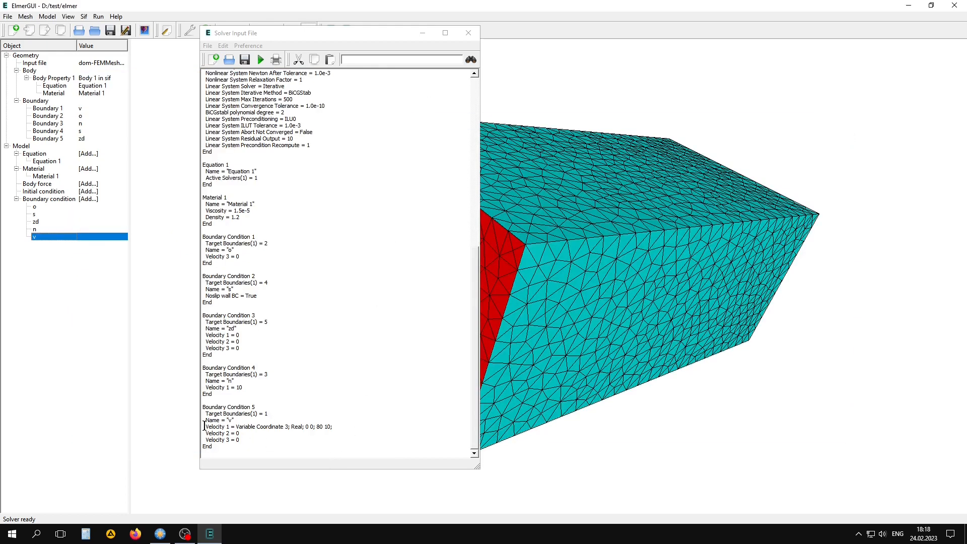
Move the Velocity 1 line of Boundary Condition 5 below its Velocity 3 line, remove the blank line, and run the solver.
left_click_drag(204, 426, 330, 428)
left_click(278, 419)
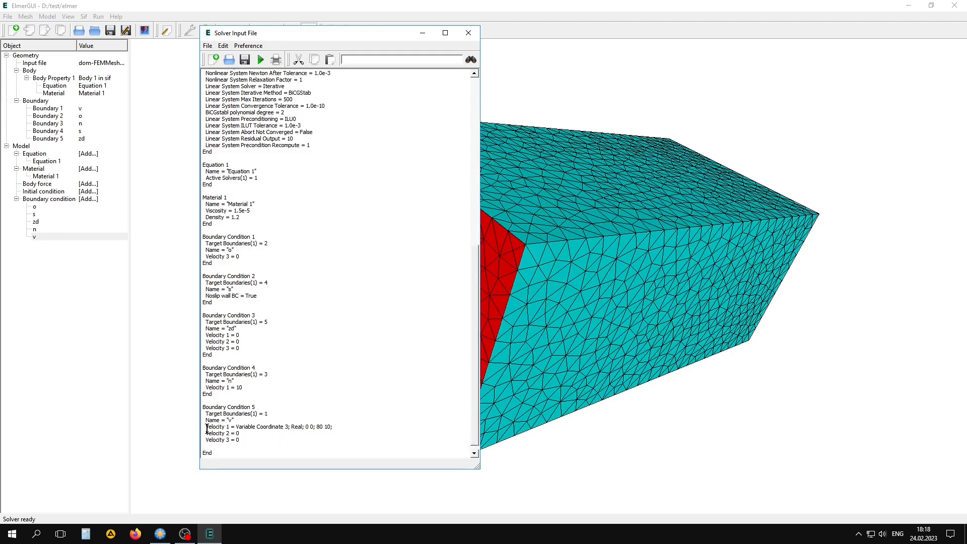
left_click_drag(207, 428, 333, 427)
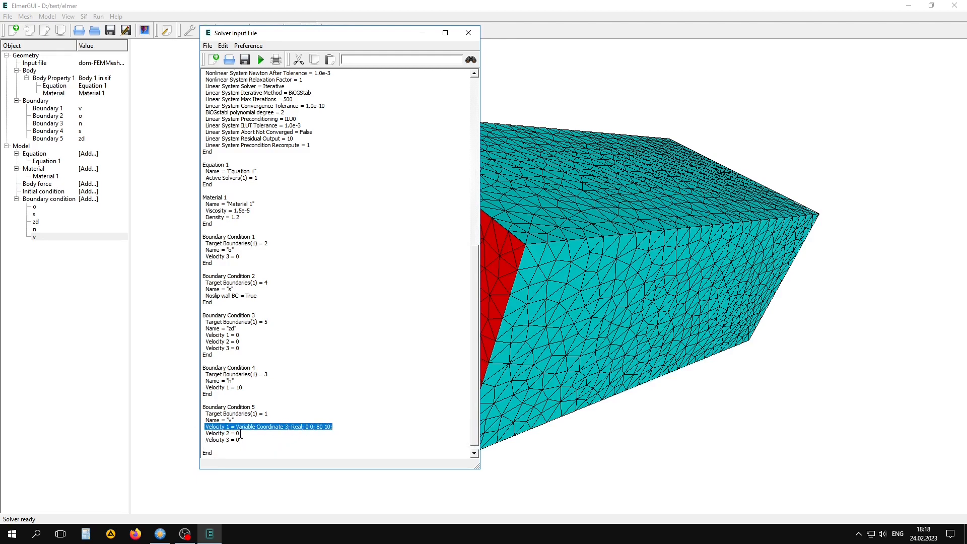
right_click(237, 426)
left_click(235, 458)
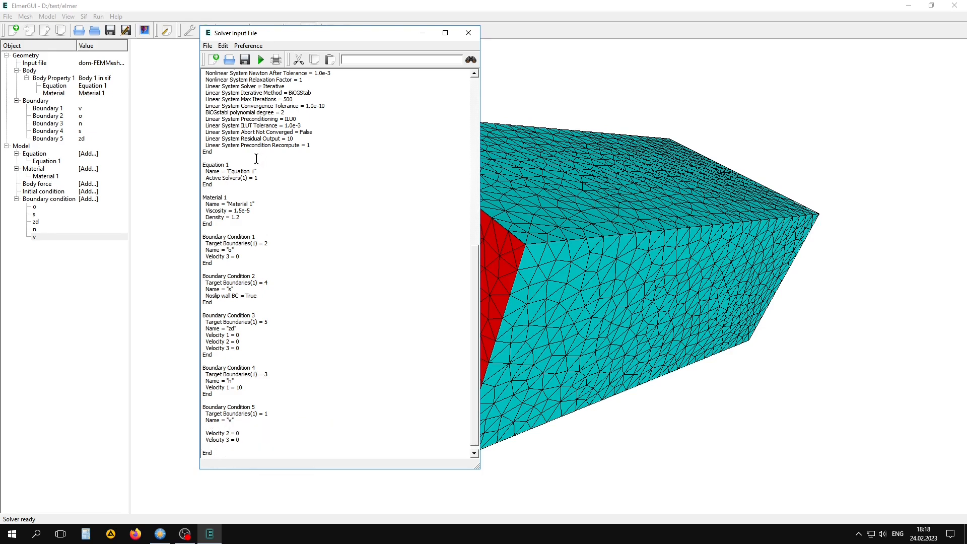
right_click(209, 448)
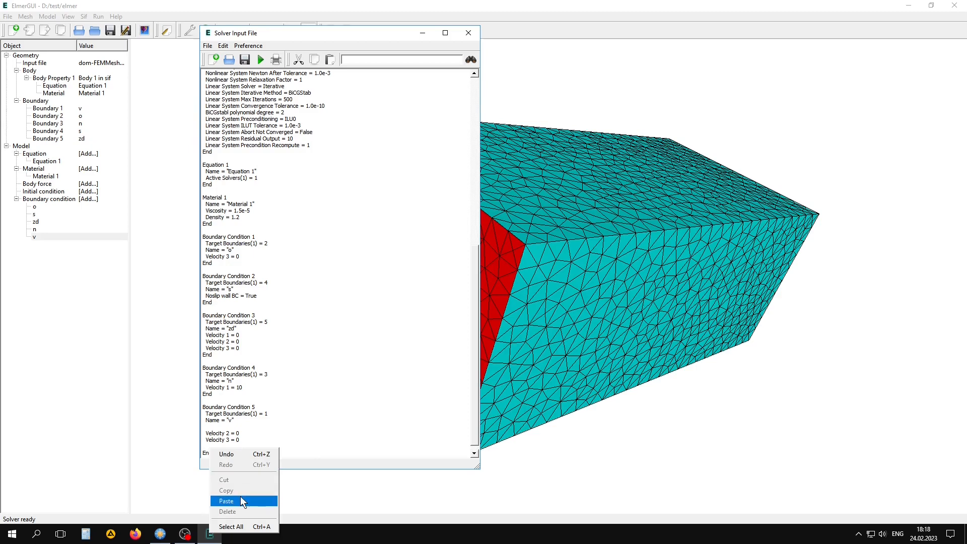
left_click(244, 501)
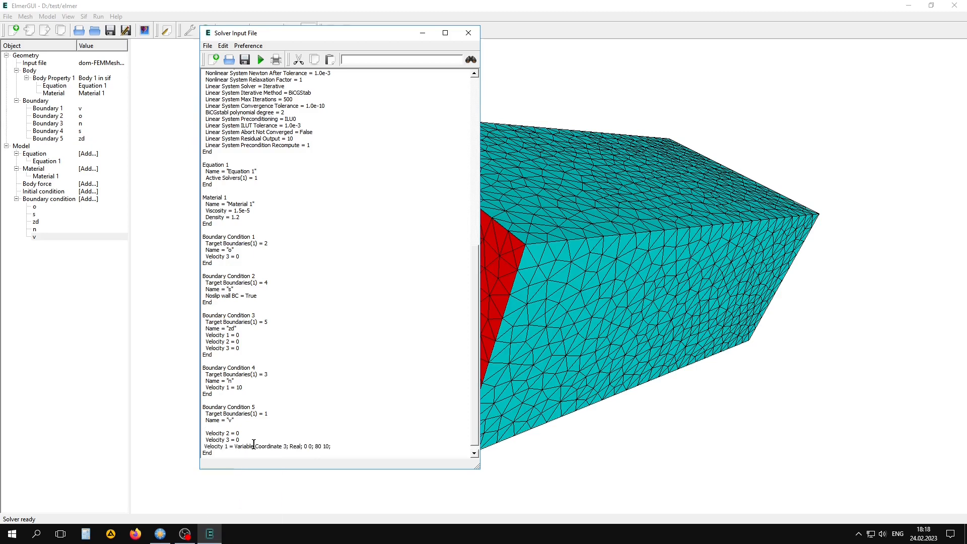
key("Delete")
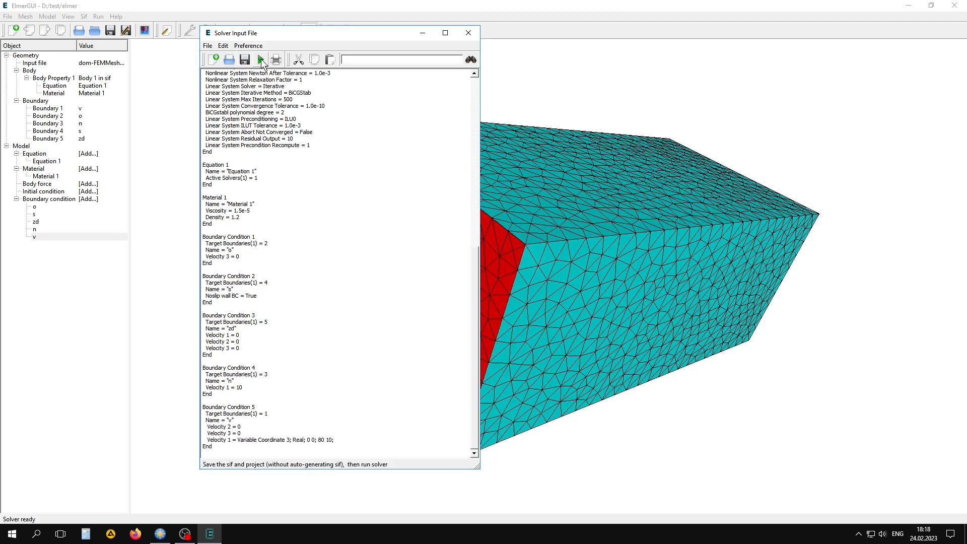
left_click(261, 59)
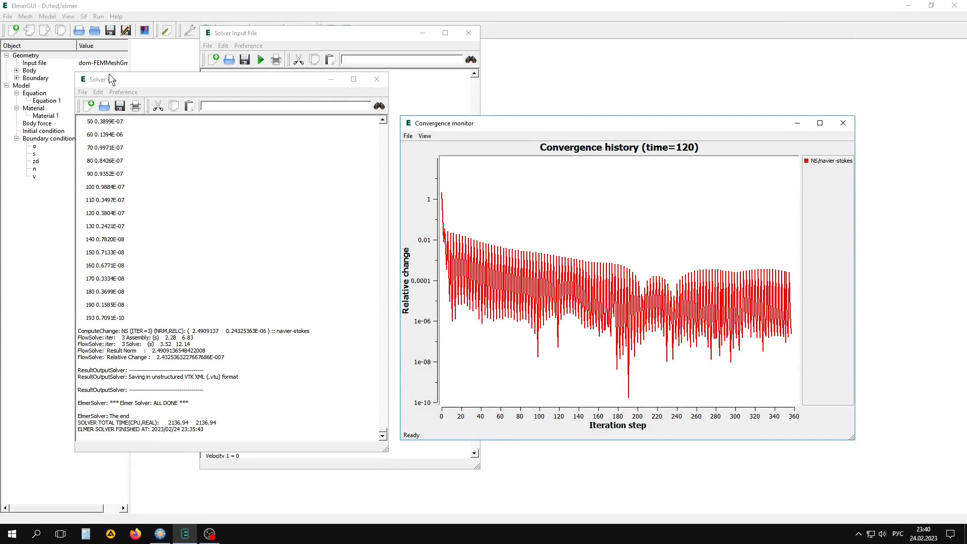
Open the results in the ElmerVTK postprocessor, hide the surfaces, and display velocity vectors coloured by velocity_abs with length 500.
left_click(99, 16)
left_click(114, 109)
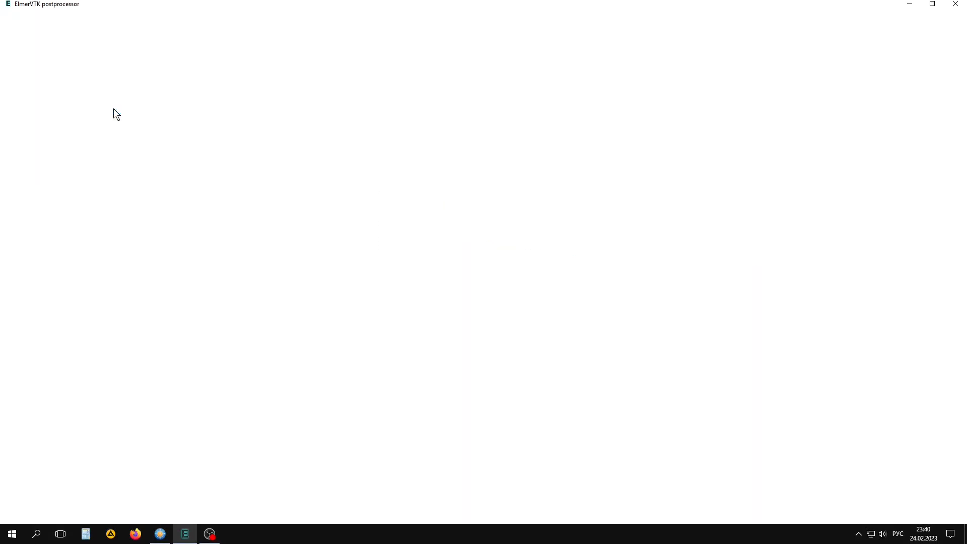
left_click_drag(373, 354, 398, 361)
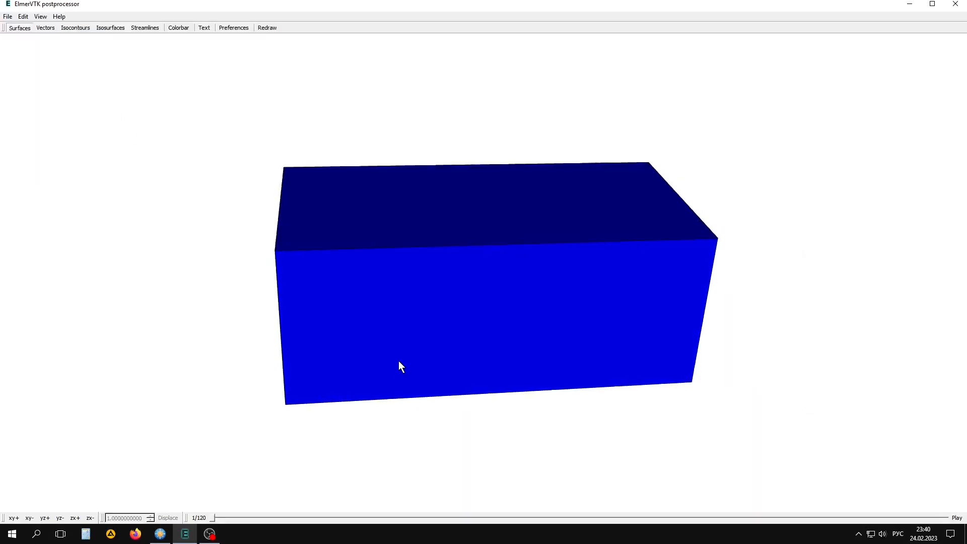
scroll(398, 362, "up", 3)
left_click(17, 29)
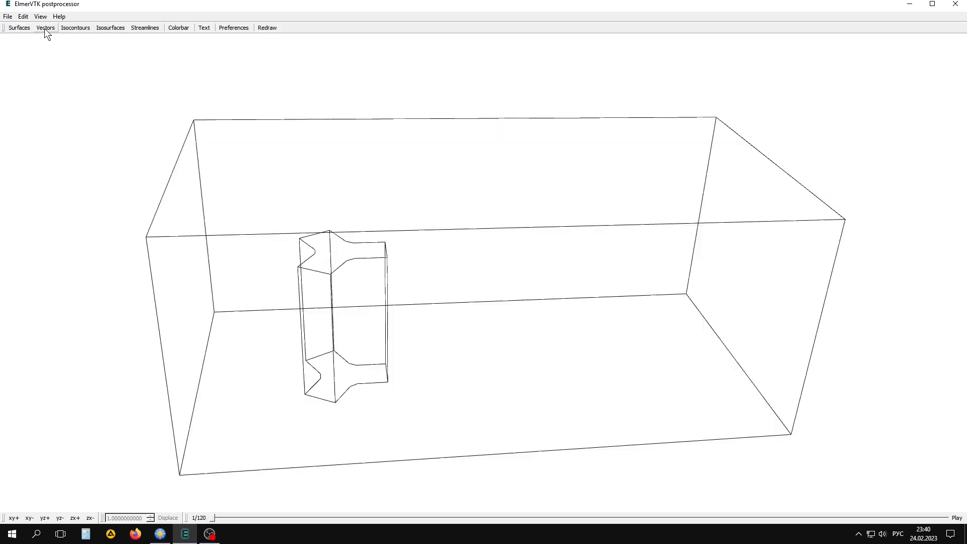
left_click(44, 28)
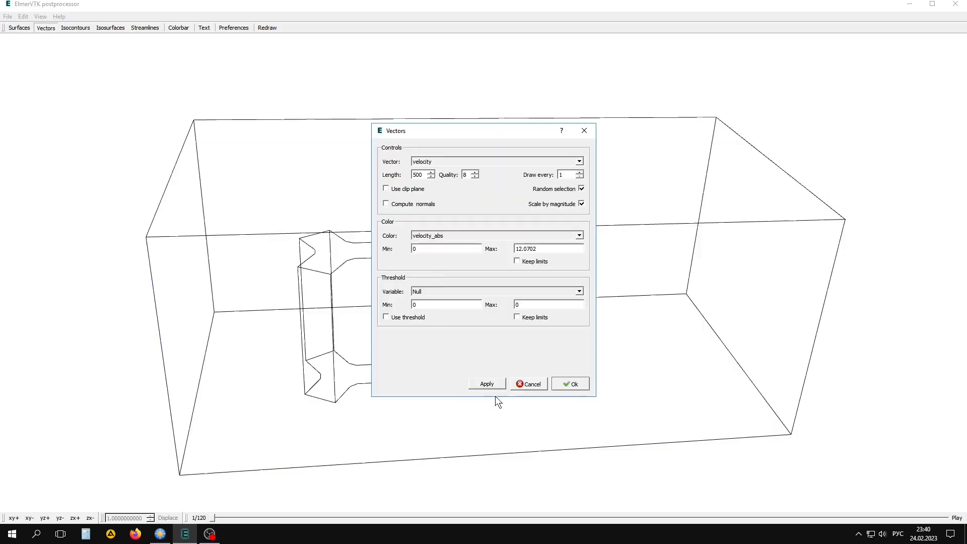
left_click(487, 385)
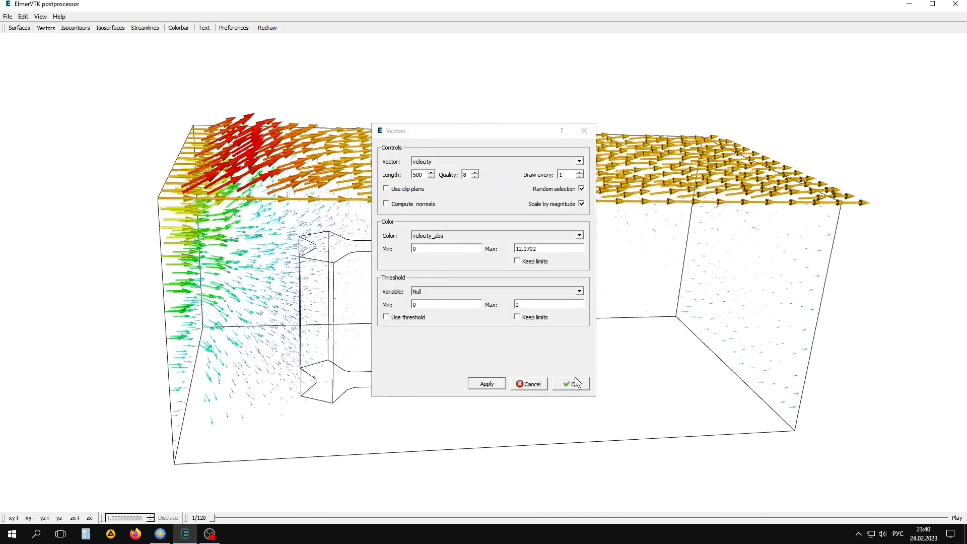
left_click(574, 384)
Play the velocity vector animation through the time steps and examine the flow around the Y-shaped pocket.
left_click_drag(421, 421, 362, 370)
left_click(955, 517)
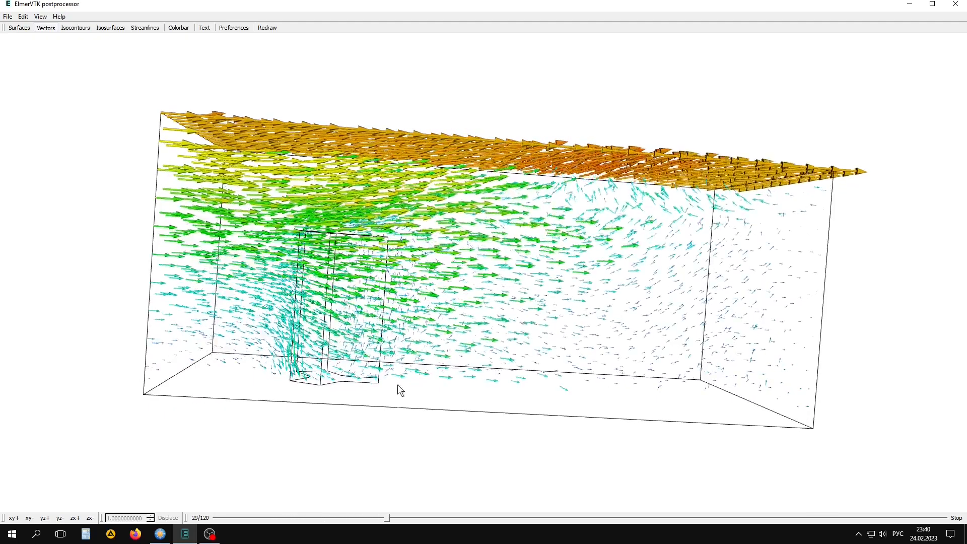
left_click_drag(388, 281, 399, 430)
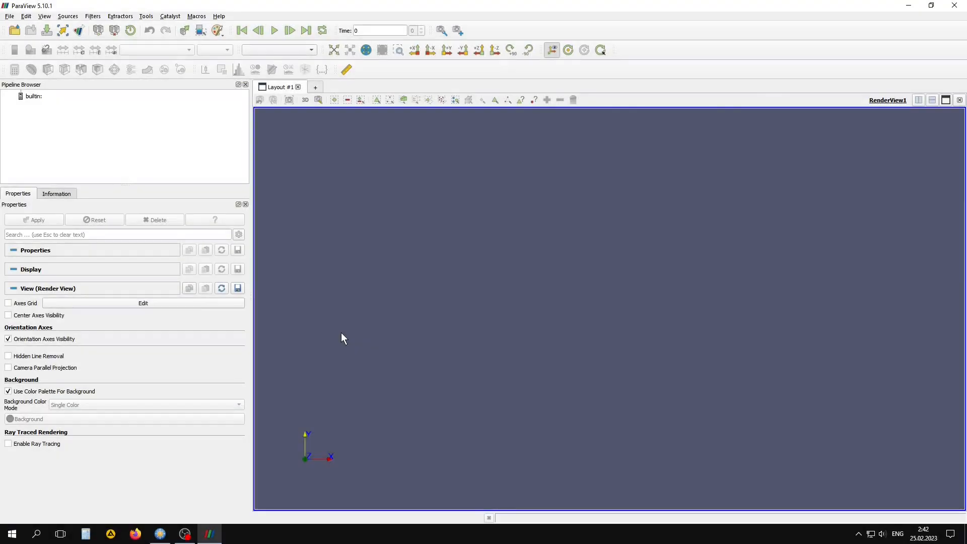
In ParaView, load the case_t..vtu result group from the D:/test/elmer folder.
left_click(13, 29)
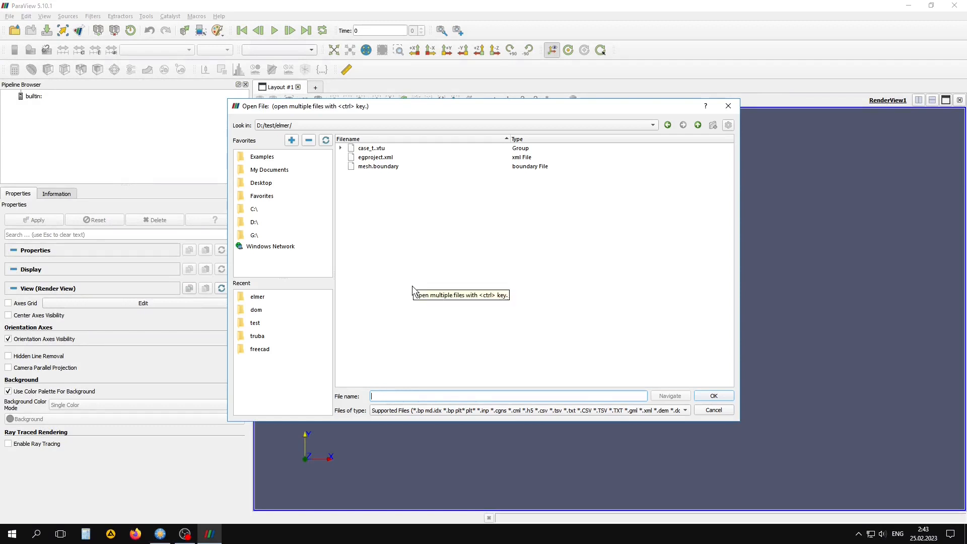
left_click(378, 150)
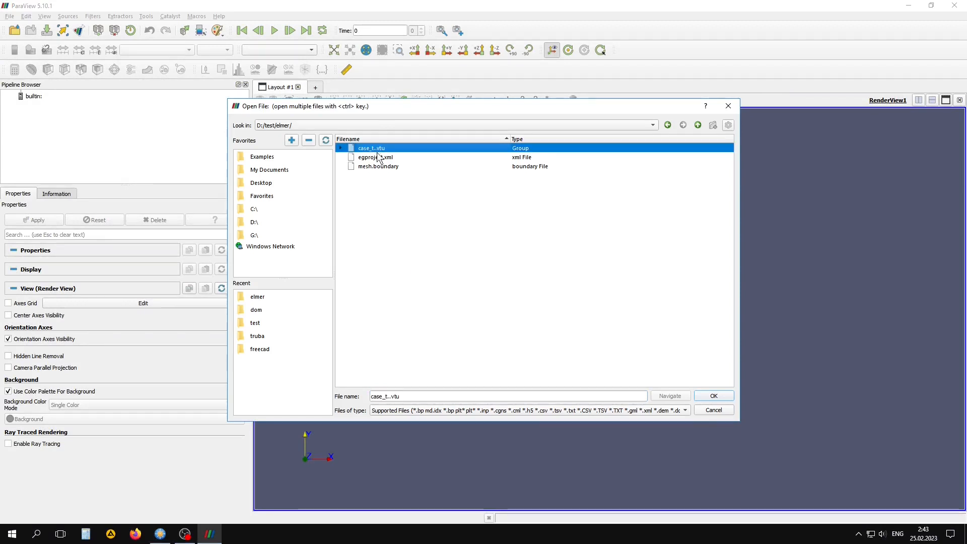
left_click(710, 396)
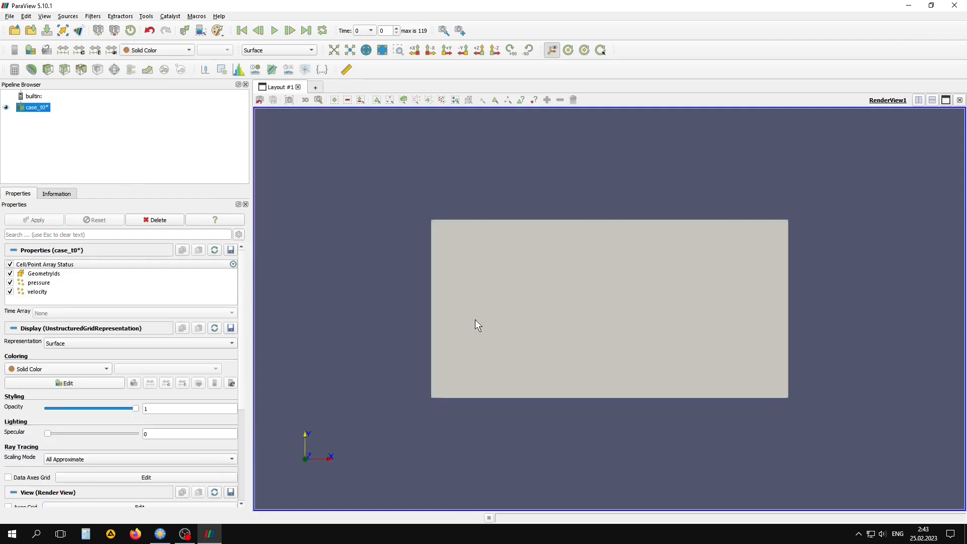
Set the opacity of the loaded case results to 0.21 so the inner pocket shows through the box.
scroll(475, 324, "up", 3)
left_click_drag(527, 334, 534, 297)
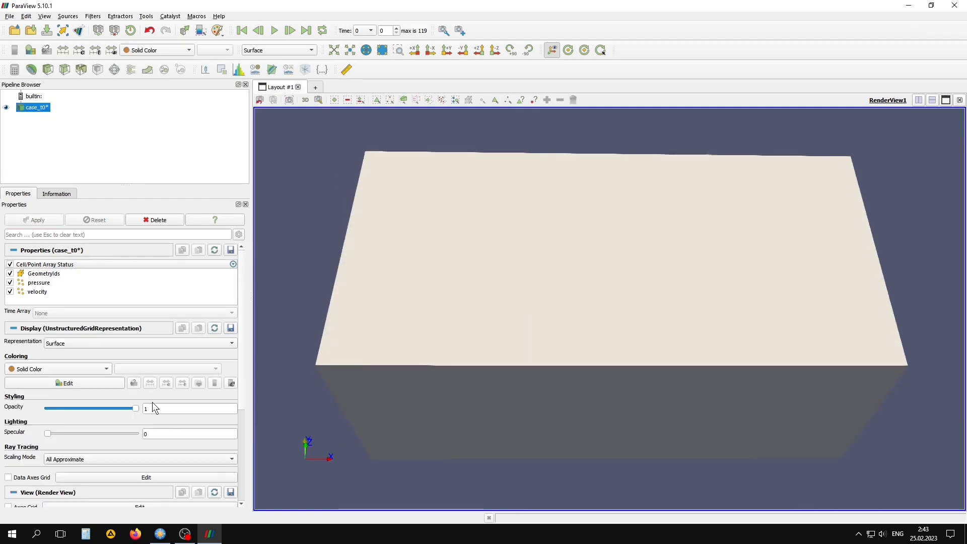
scroll(152, 403, "down", 2)
left_click_drag(137, 353, 66, 352)
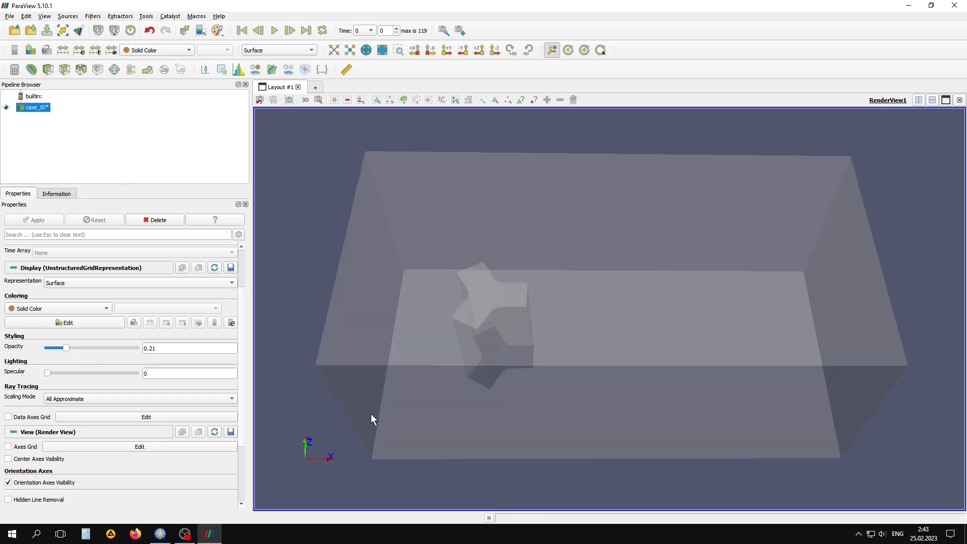
scroll(241, 352, "up", 2)
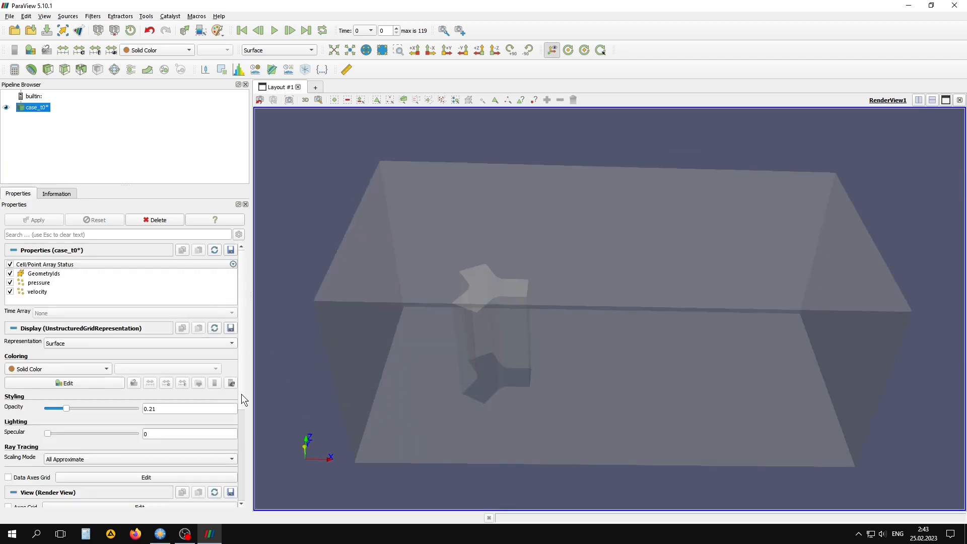
Turn off the colour palette background and set a single white background colour for the render view.
scroll(244, 448, "down", 5)
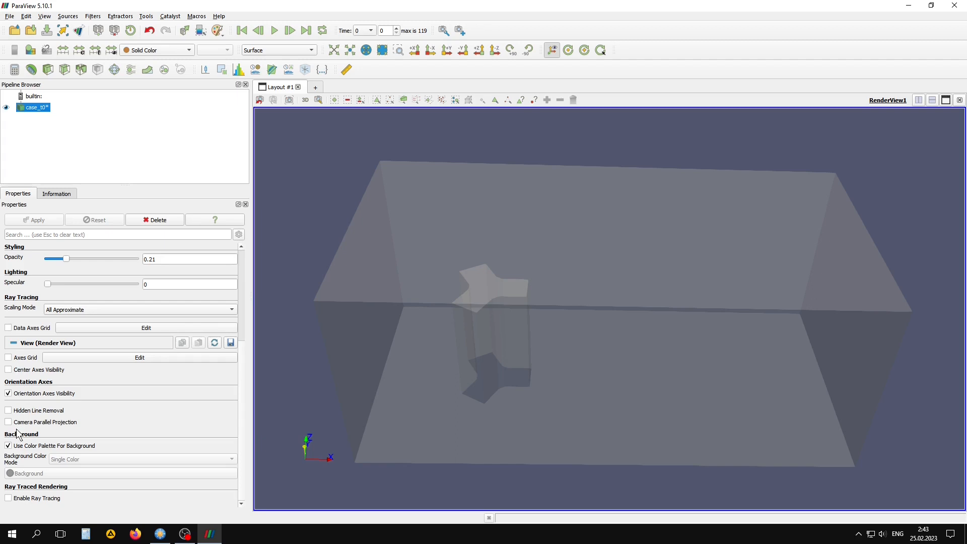
left_click(8, 445)
left_click(66, 459)
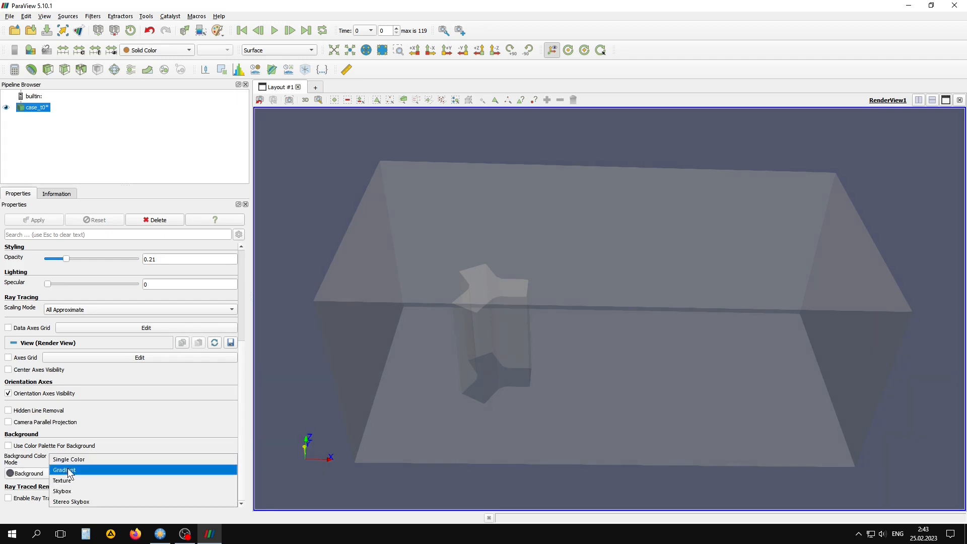
left_click(31, 474)
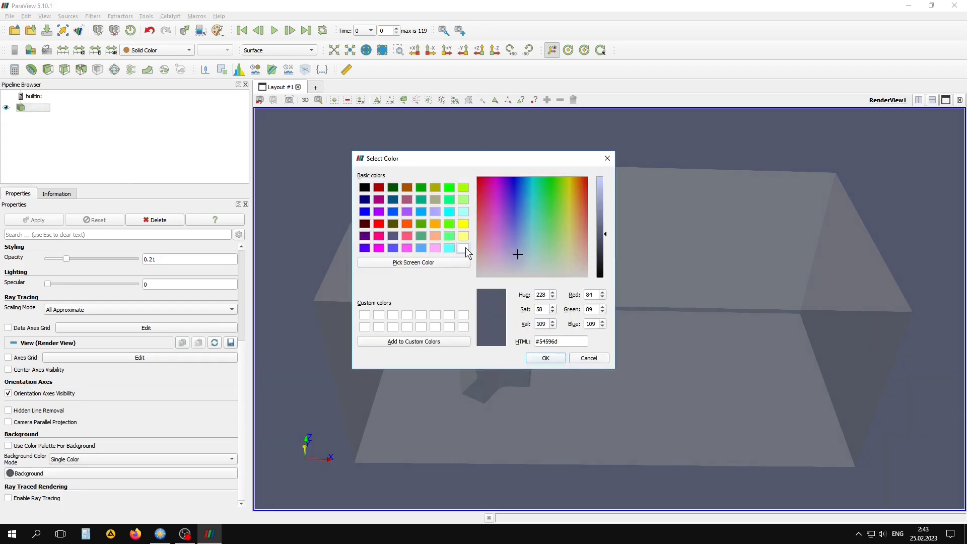
left_click(464, 248)
left_click(554, 359)
left_click_drag(558, 383, 553, 370)
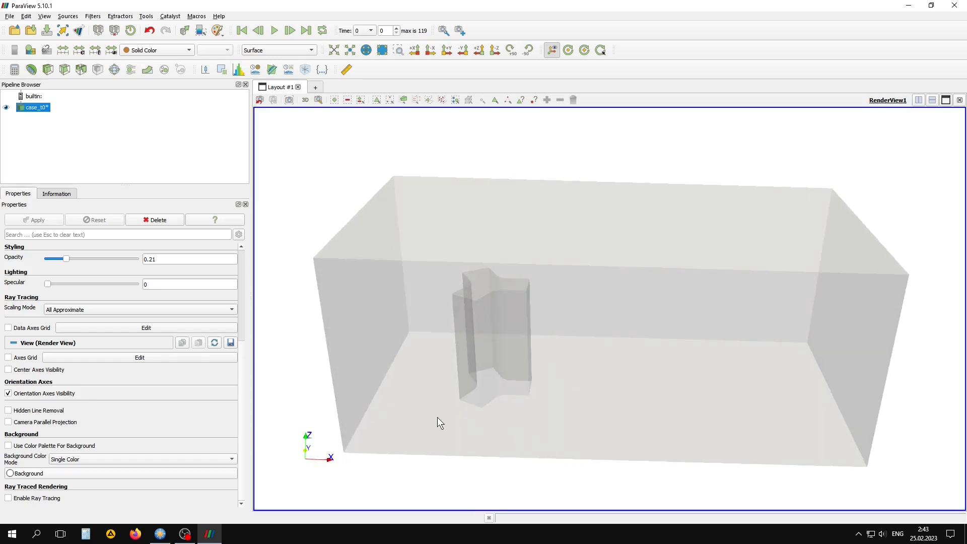
Add a Stream Tracer to the case results with a Point Cloud seed type and a radius of 50.
left_click(131, 70)
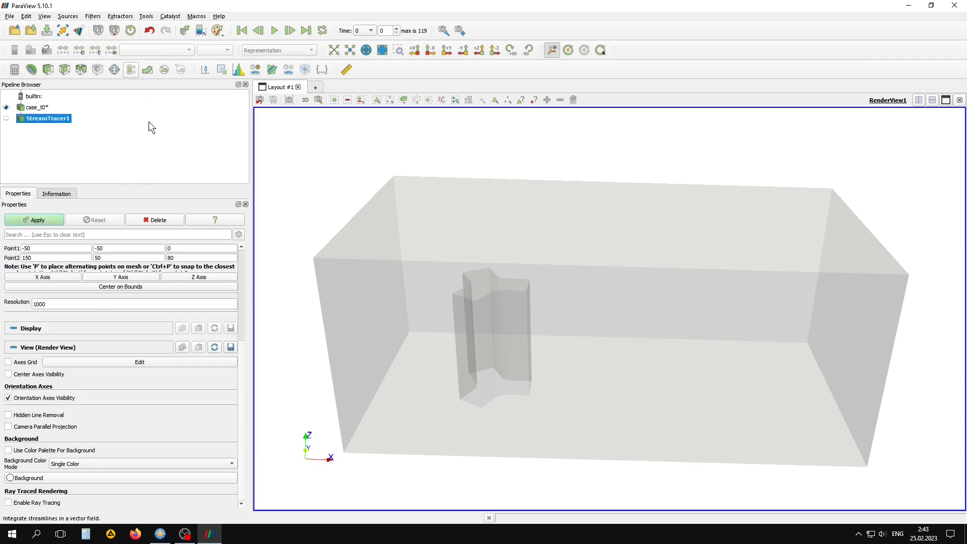
scroll(117, 303, "up", 4)
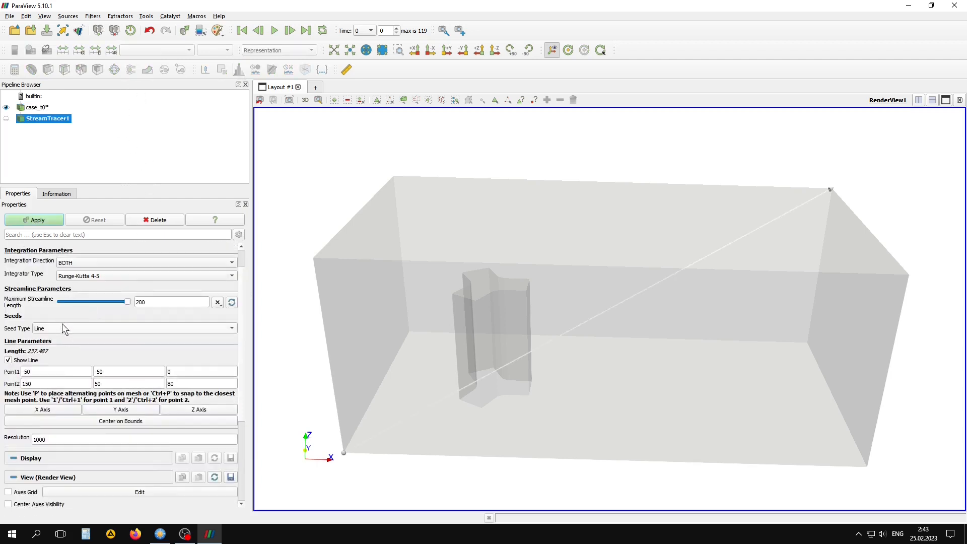
left_click(62, 326)
left_click(59, 339)
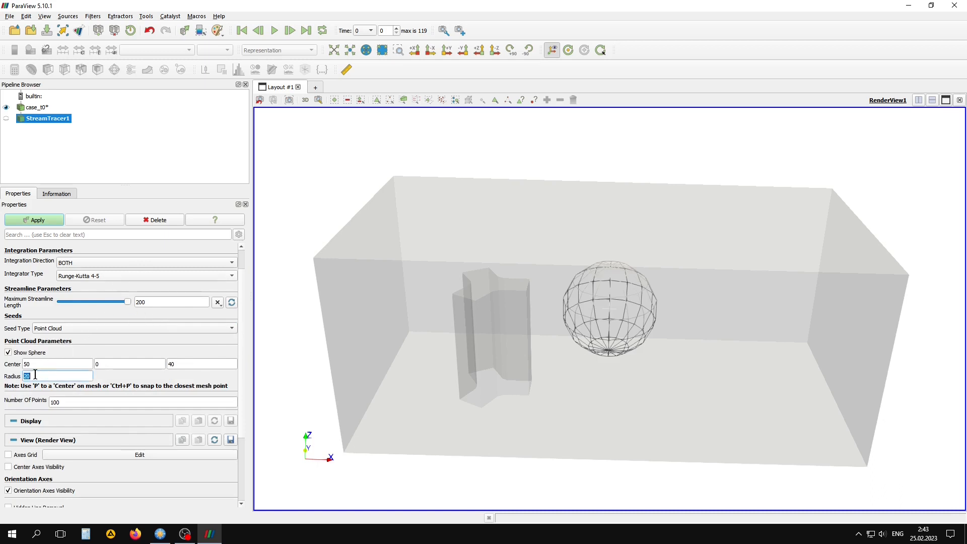
left_click(54, 371)
type("50")
left_click(50, 222)
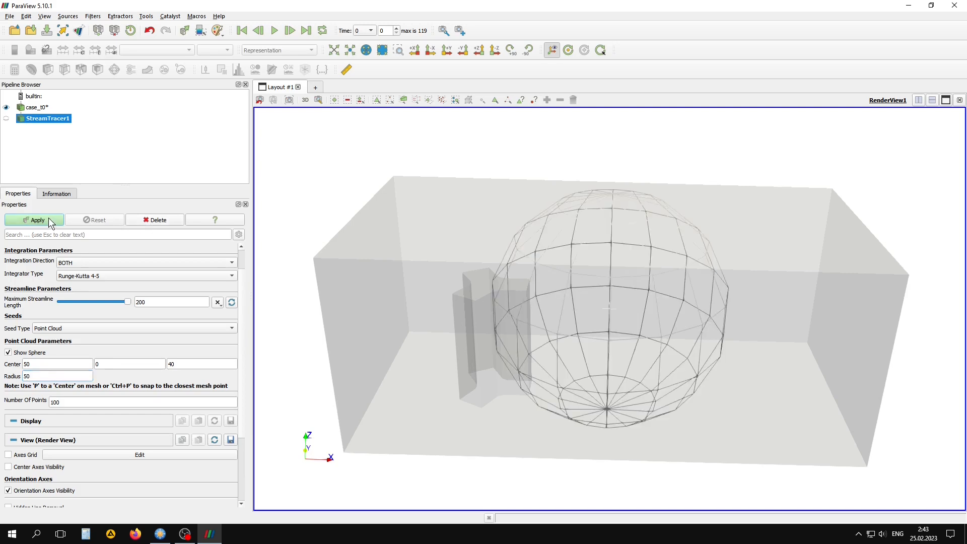
Set the seed's number of points to 200 and apply the stream tracer.
mouse_move(469, 352)
left_mouse_down()
mouse_move(483, 339)
mouse_move(479, 325)
mouse_move(480, 367)
left_mouse_up()
double_click(79, 399)
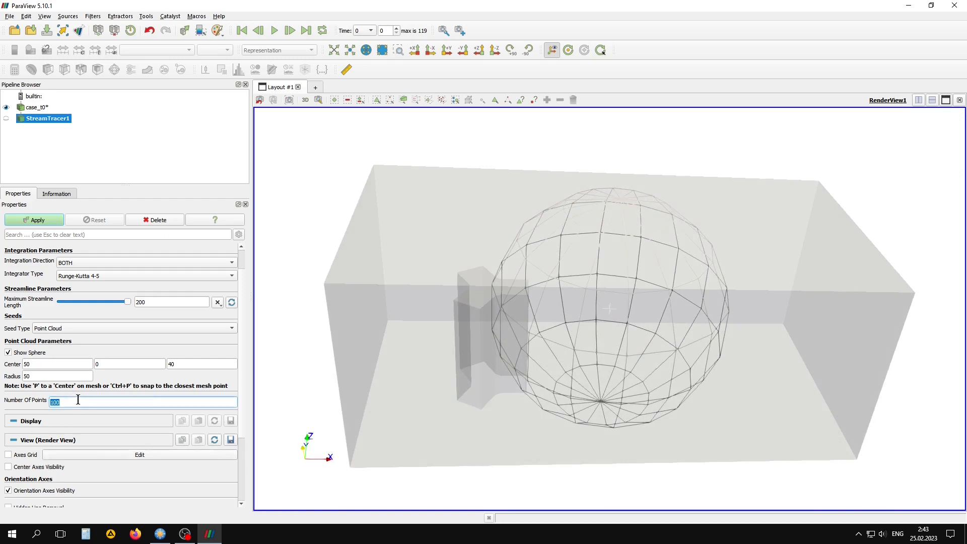
left_click(35, 224)
Display the streamlines with the Points representation and colour them by velocity magnitude.
scroll(171, 417, "down", 1)
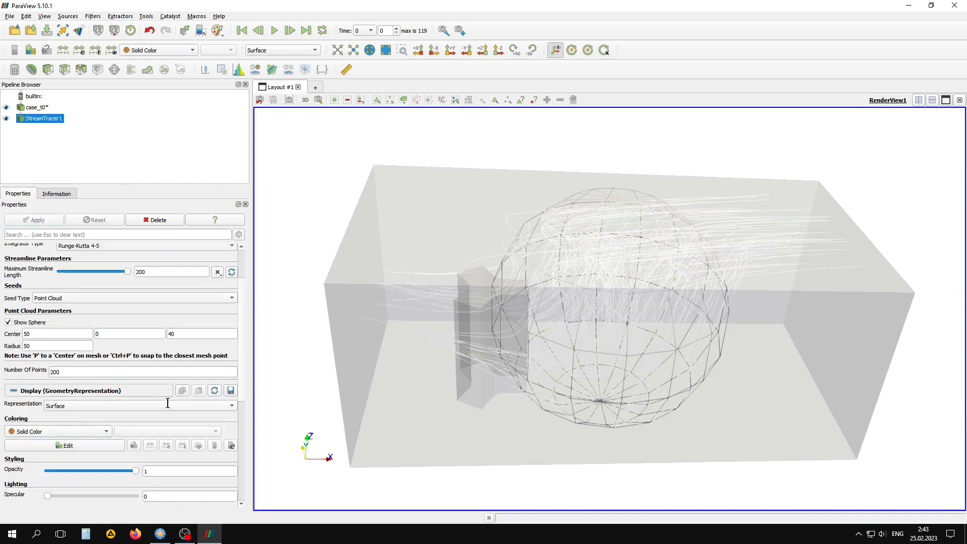
left_click(98, 406)
left_click(66, 397)
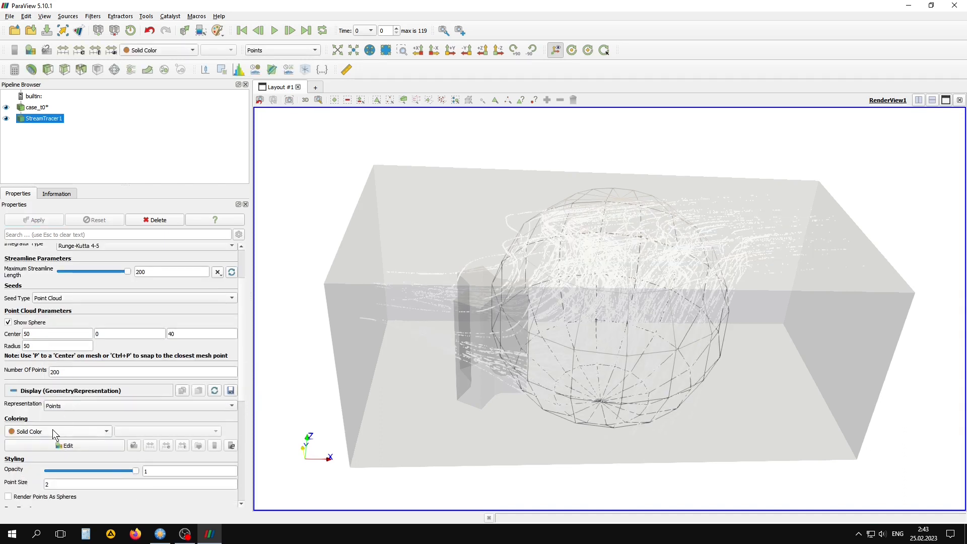
left_click(50, 430)
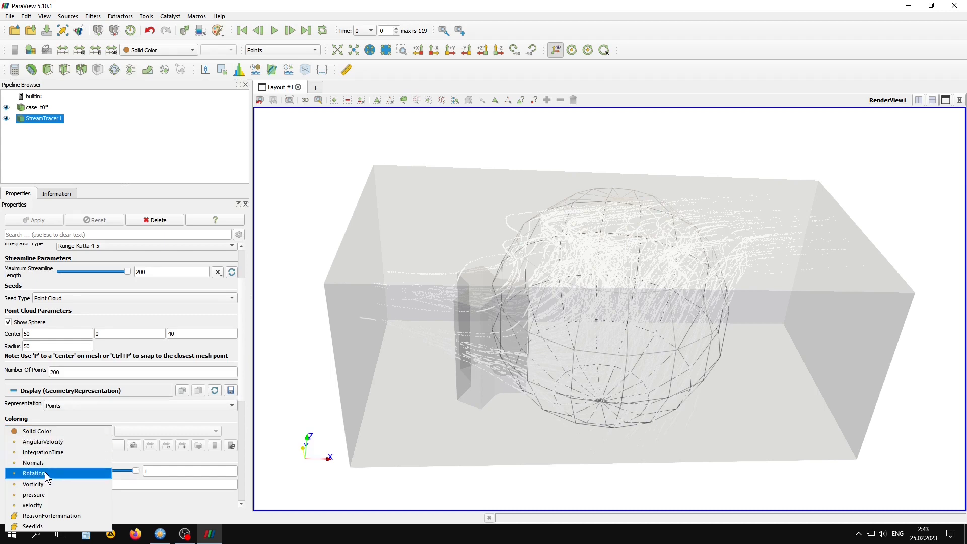
left_click(43, 506)
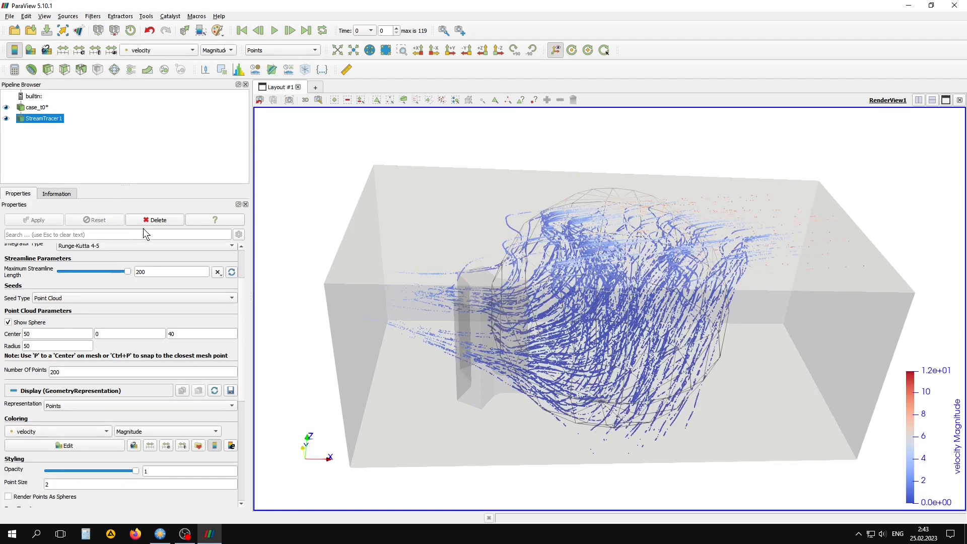
Hide the point cloud seed sphere of the stream tracer in the render view.
scroll(93, 287, "up", 2)
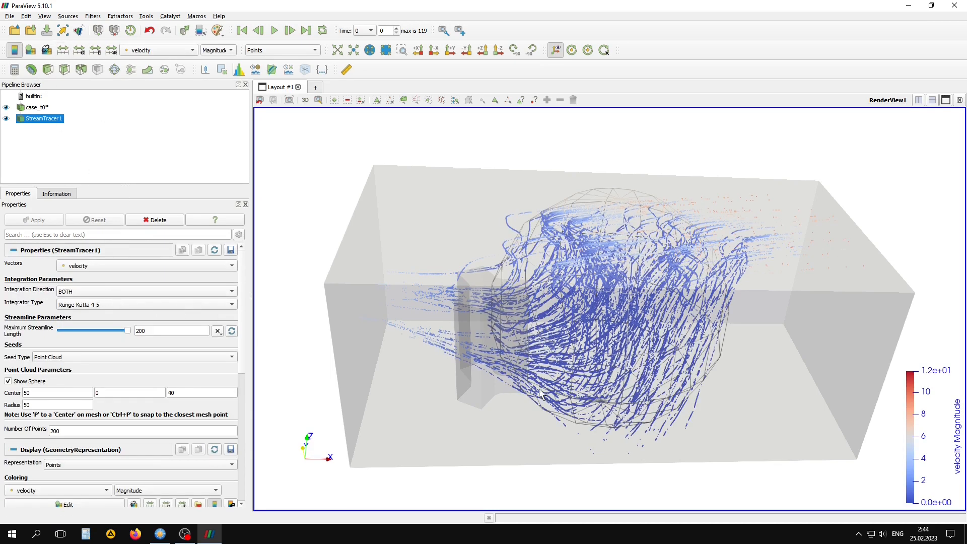
scroll(539, 390, "up", 4)
left_click_drag(539, 389, 534, 380)
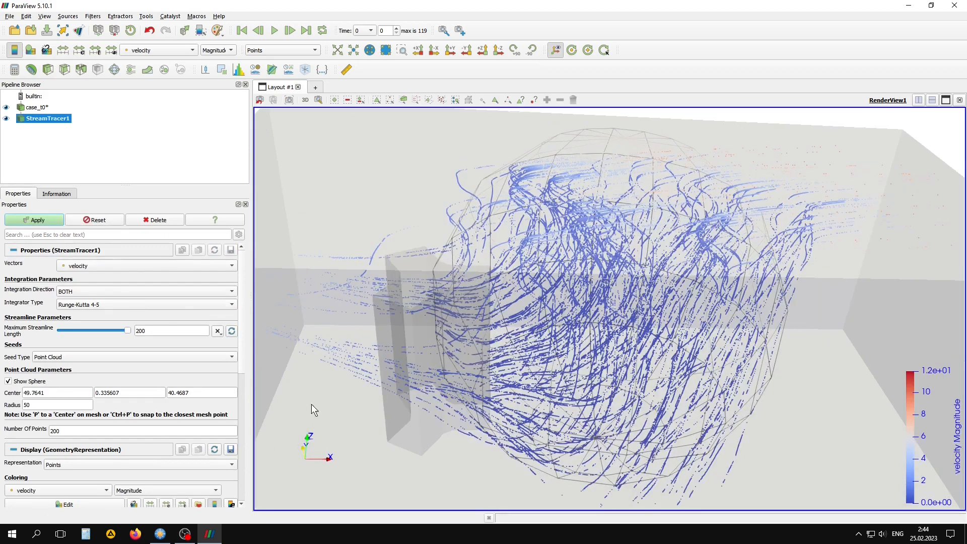
scroll(311, 404, "down", 2)
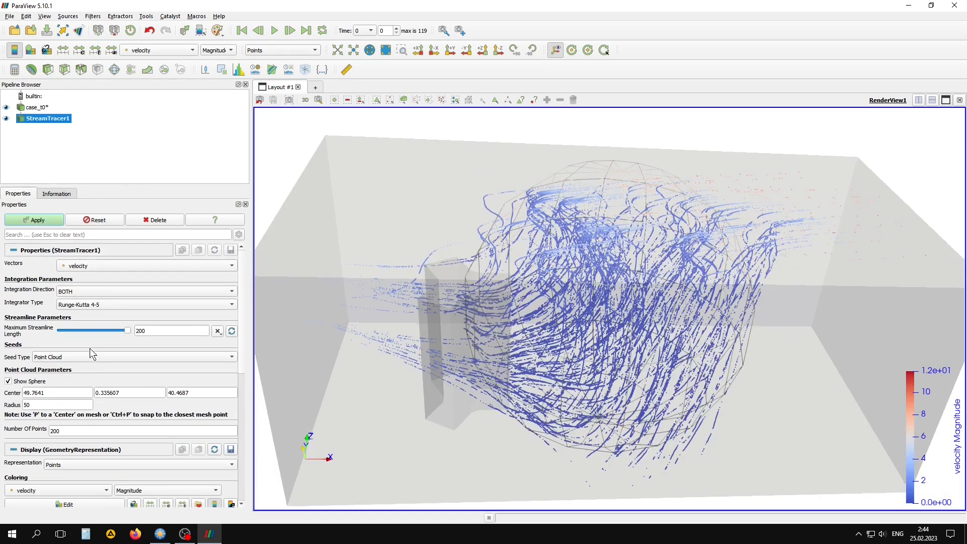
left_click(22, 385)
Play the streamline animation from an oblique view above the box and pause it at time step 57.
left_click_drag(520, 365, 461, 335)
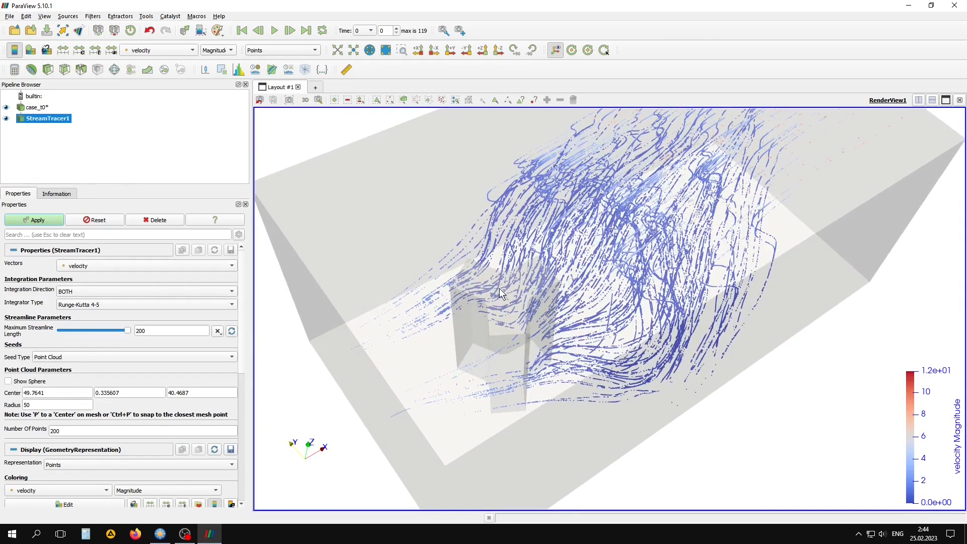
left_click_drag(500, 288, 503, 326)
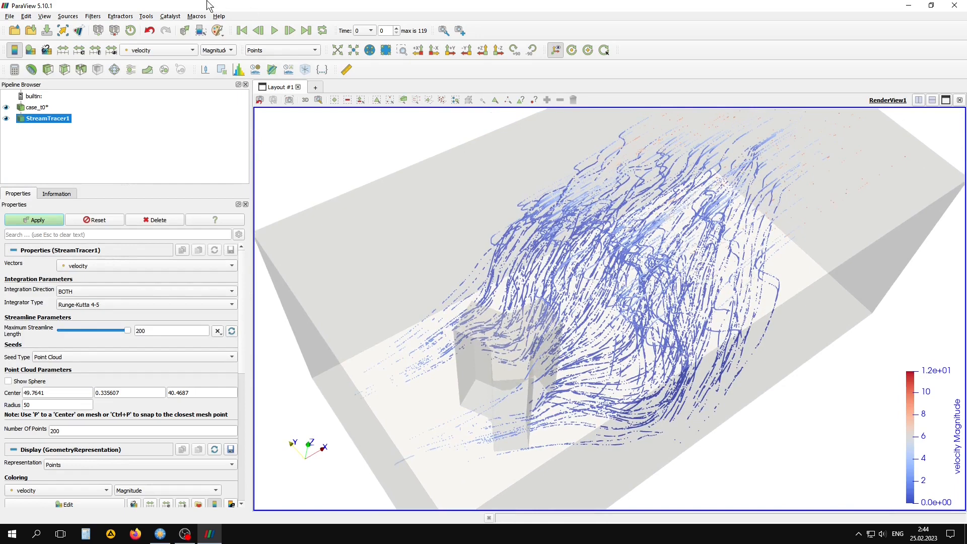
left_click(274, 30)
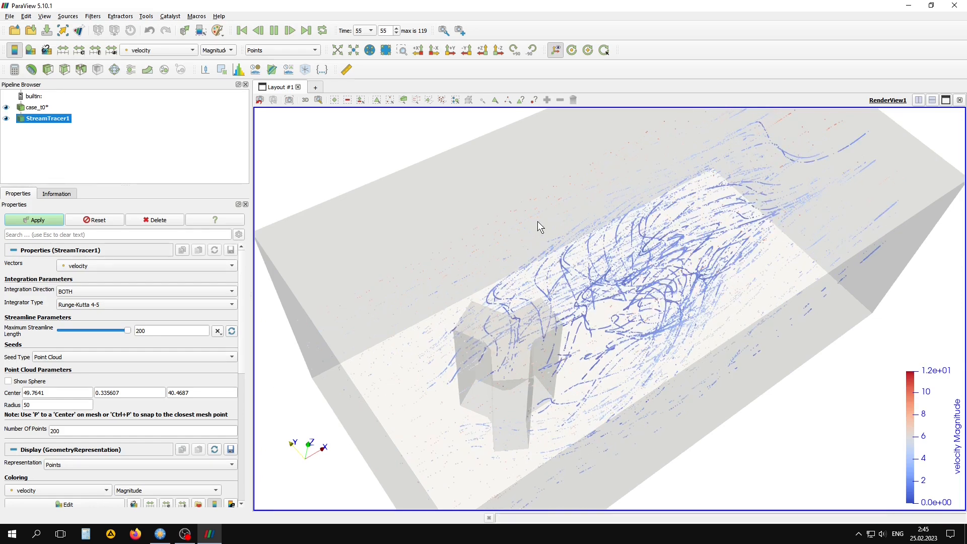
left_click(275, 32)
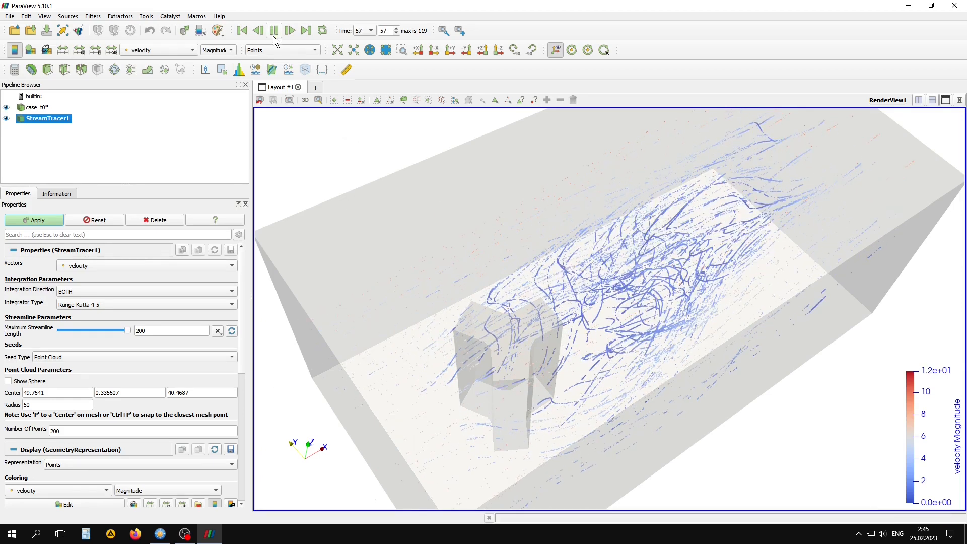
View the streamlines close up along the -X direction, tilted slightly from above, and resume the animation until time step 76.
left_click(433, 51)
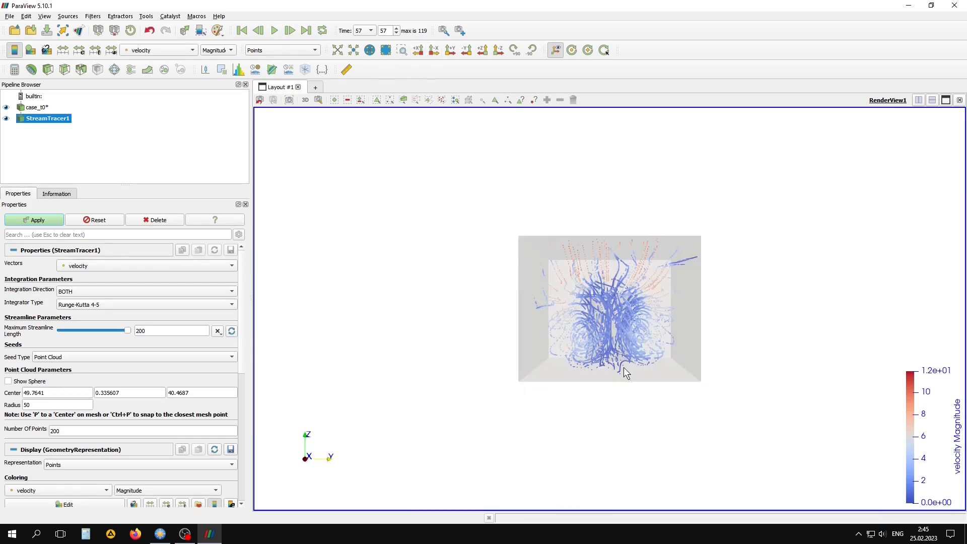
scroll(623, 367, "up", 5)
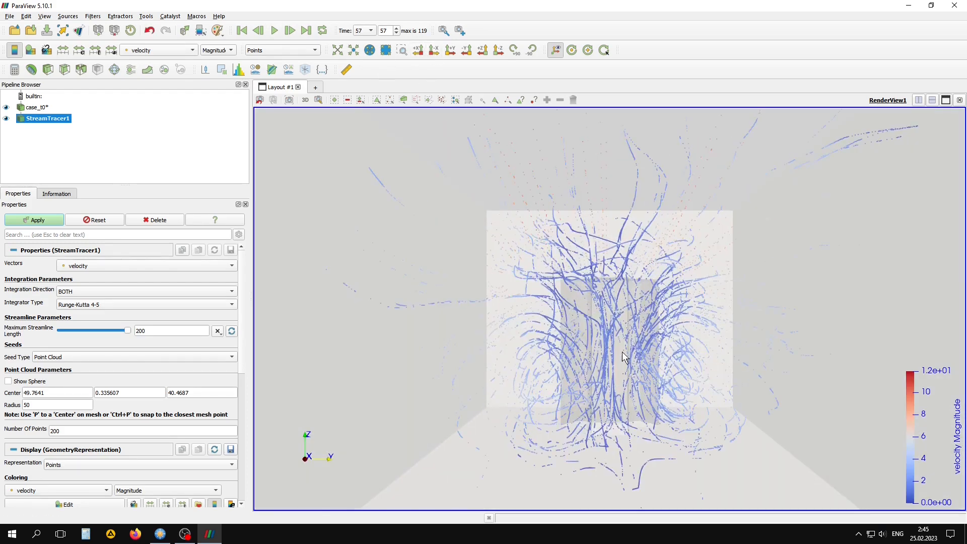
scroll(622, 352, "up", 1)
middle_click_drag(622, 351, 570, 321)
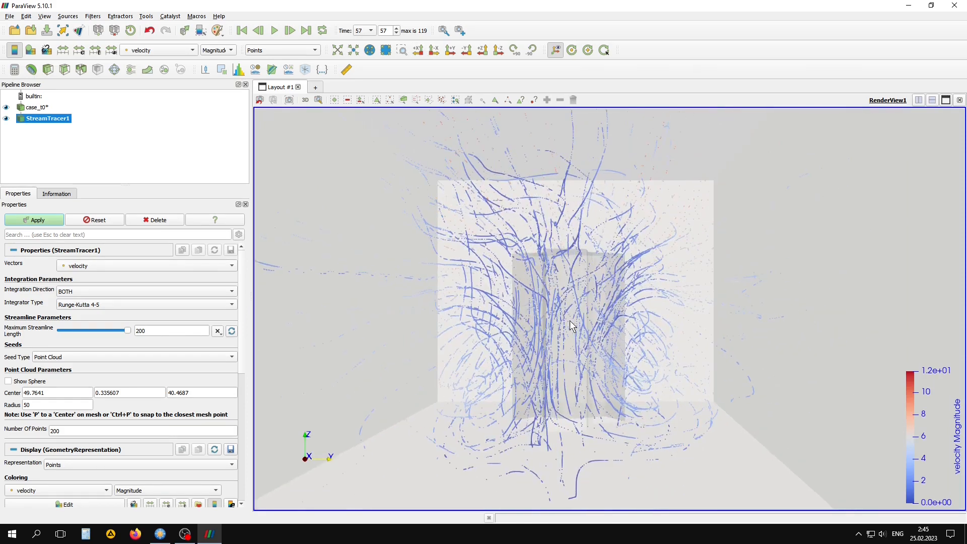
scroll(571, 326, "up", 4)
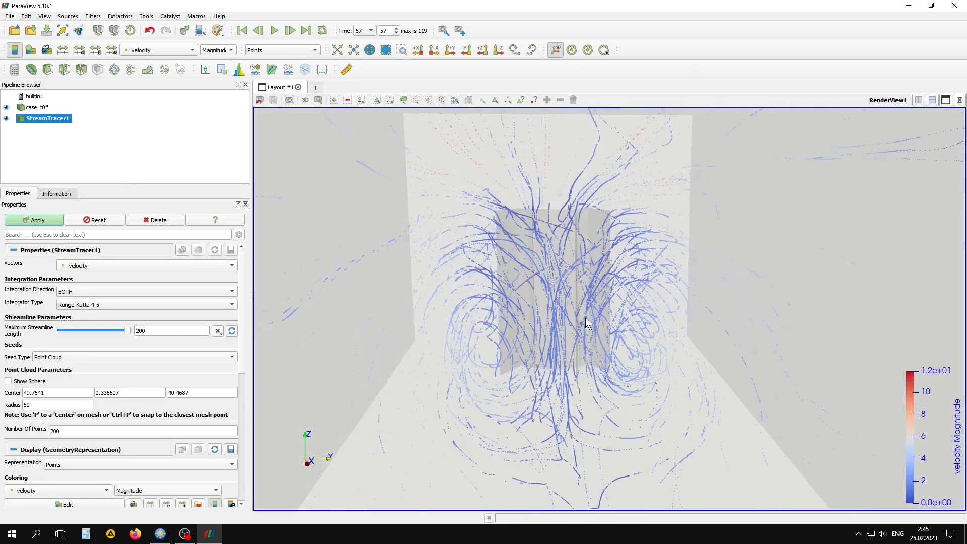
left_click_drag(587, 324, 589, 342)
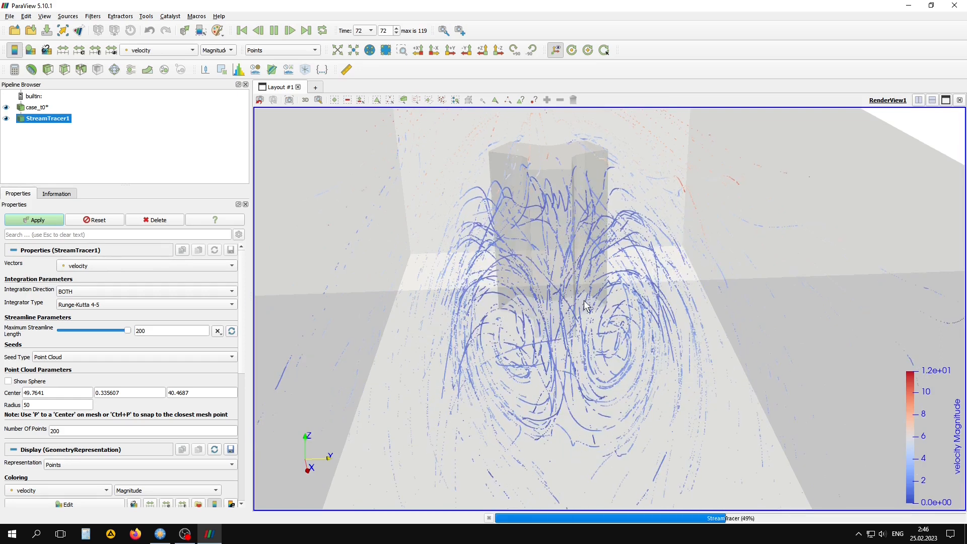
left_click(275, 31)
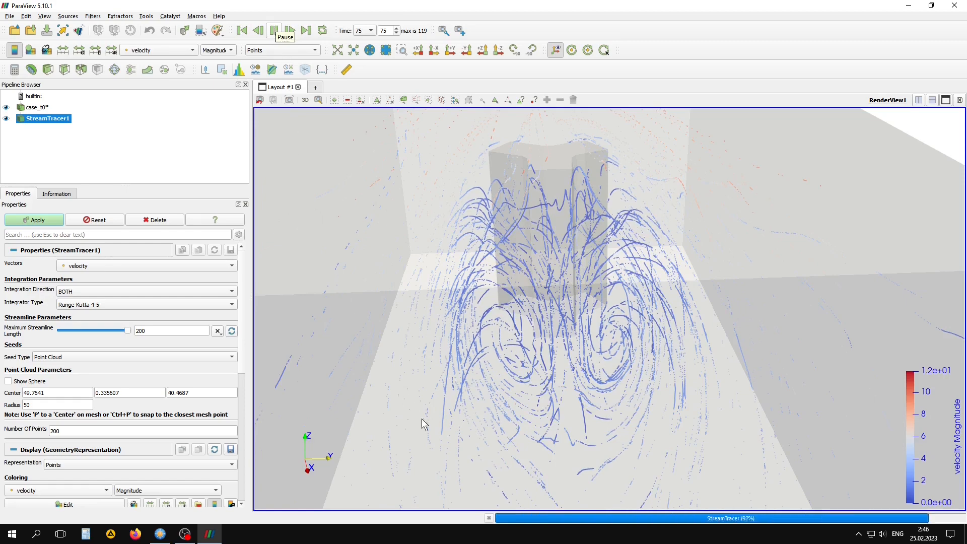
View the streamlines side-on along the +Y direction, with the pocket and its wake filling the view.
left_click_drag(461, 468, 409, 6)
left_click(419, 50)
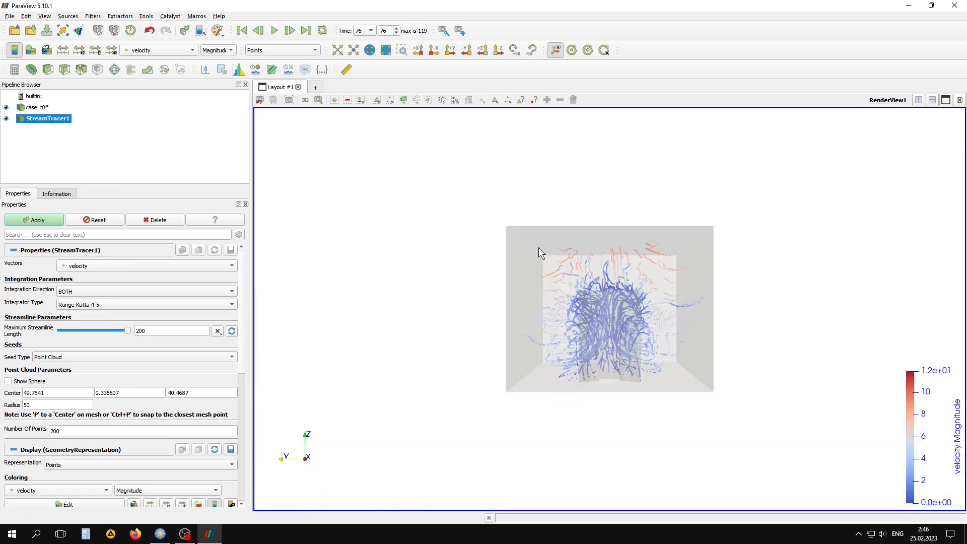
left_click(450, 53)
right_click_drag(515, 322, 562, 453)
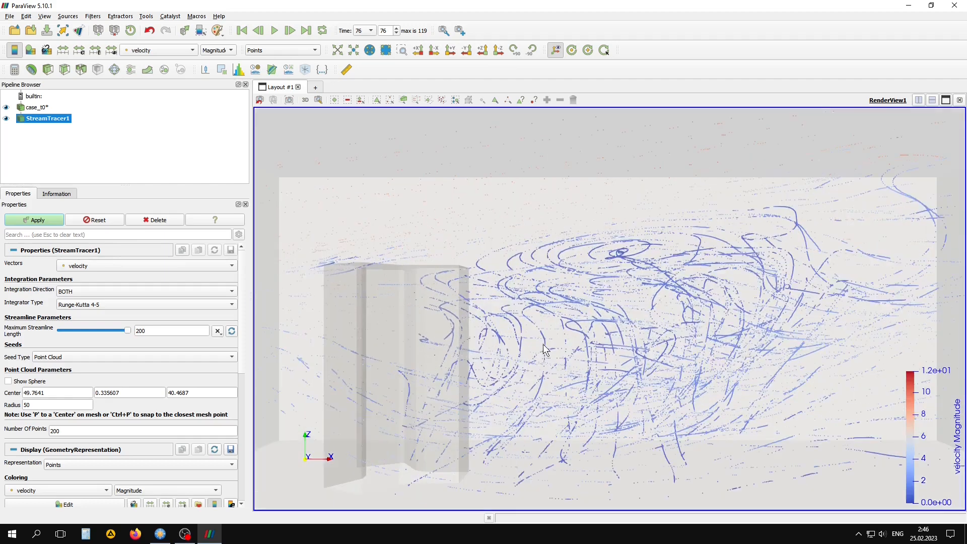
middle_click_drag(543, 386, 543, 312)
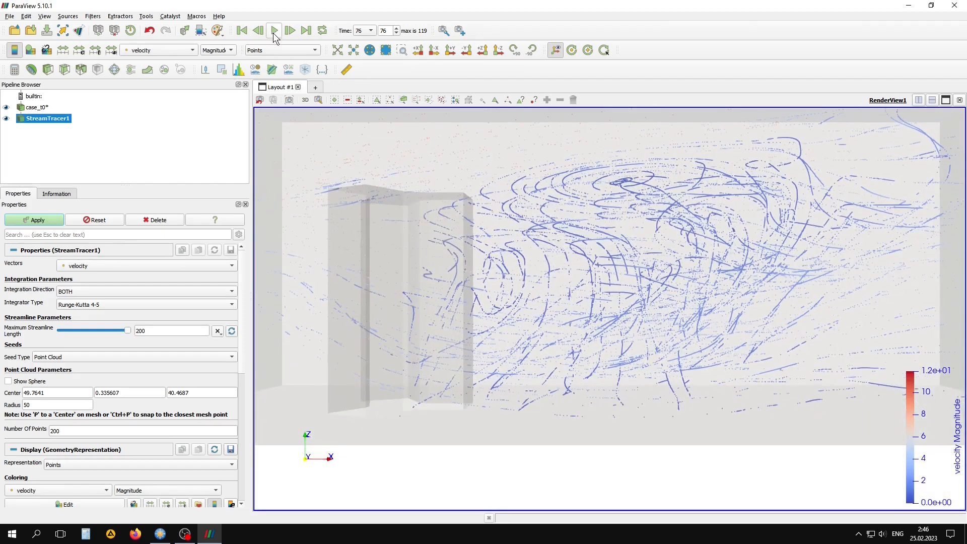